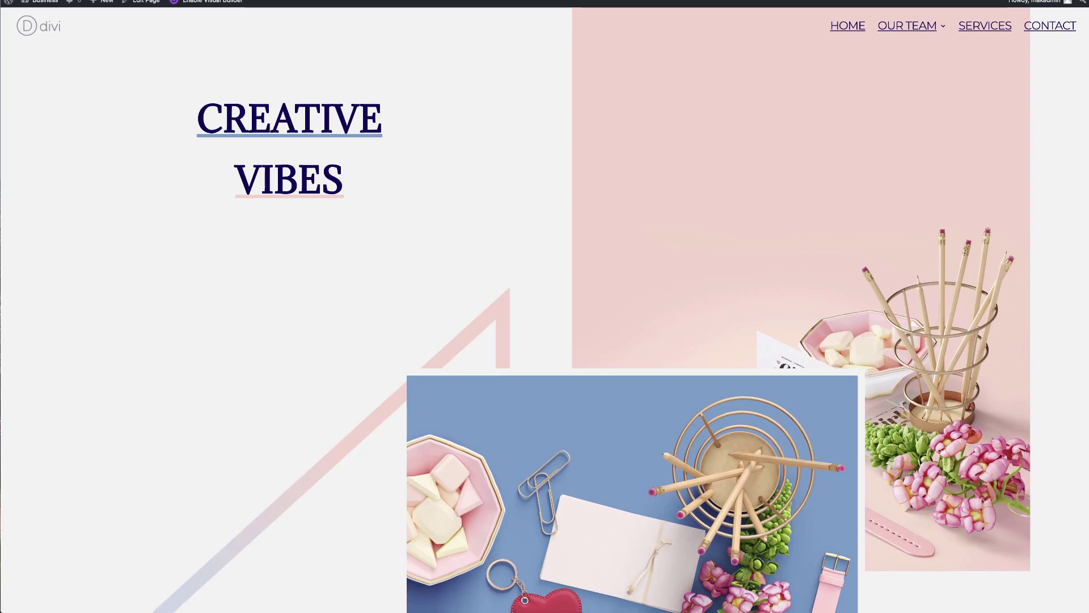
scroll(545, 306, down, 2)
scroll(545, 307, down, 3)
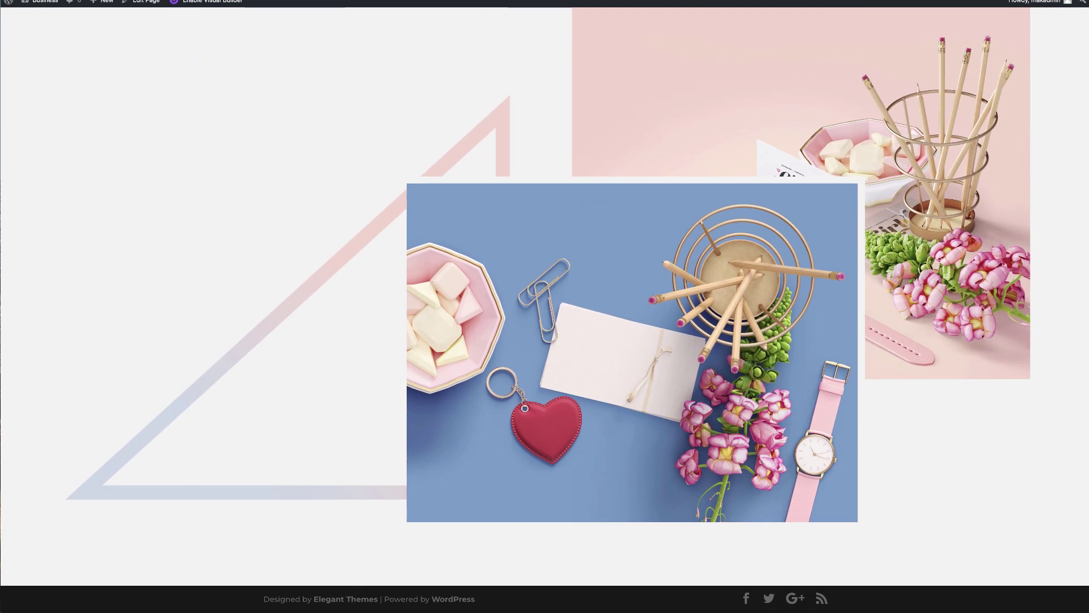
scroll(545, 306, up, 4)
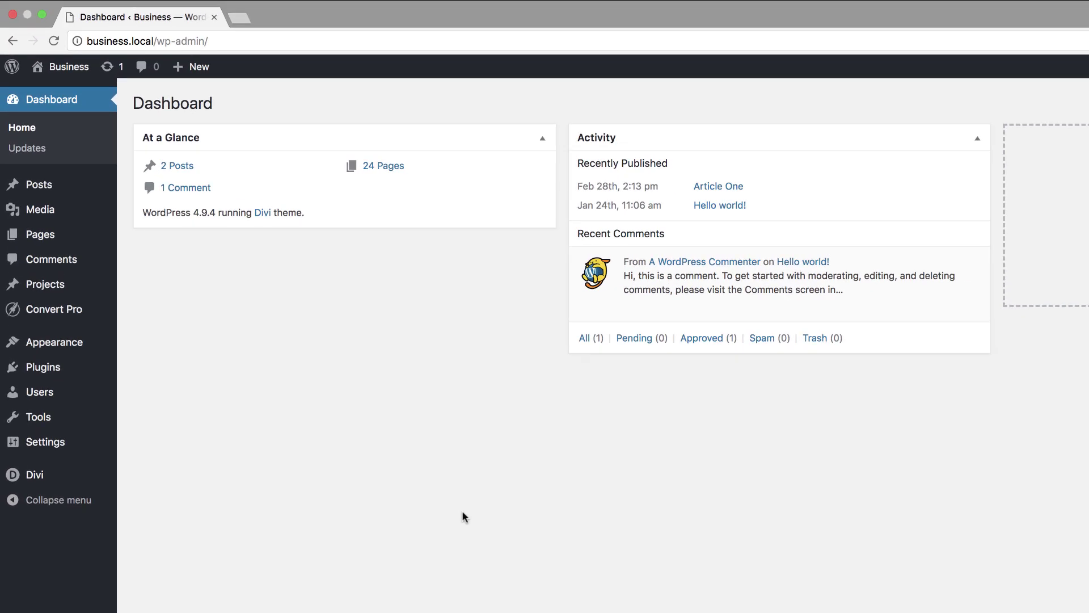
Disable the fixed navigation bar in the Divi theme options and save the changes
mouse_move(44, 481)
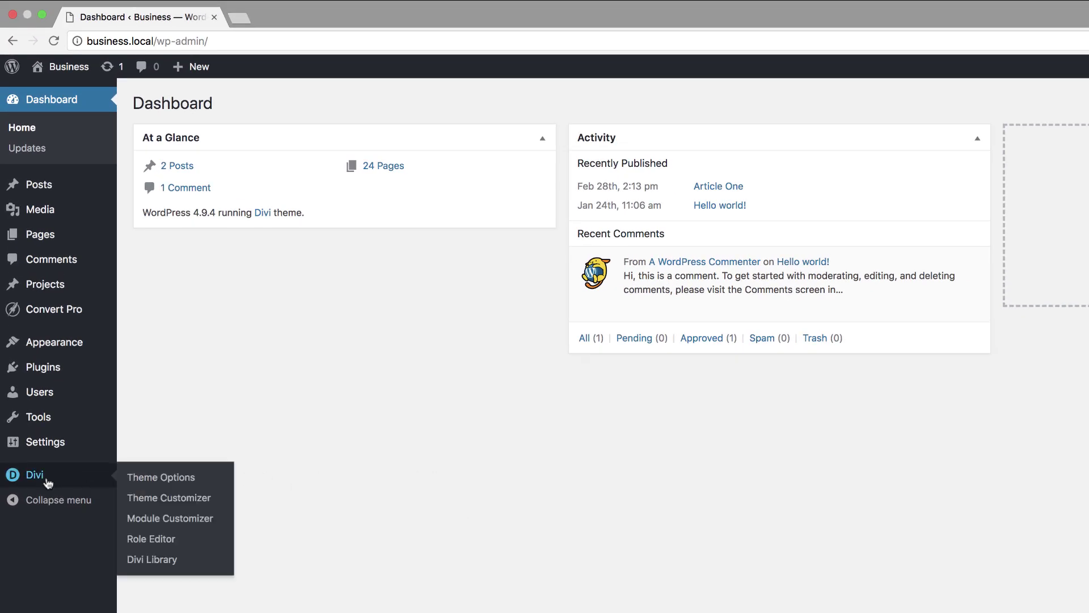
click(175, 484)
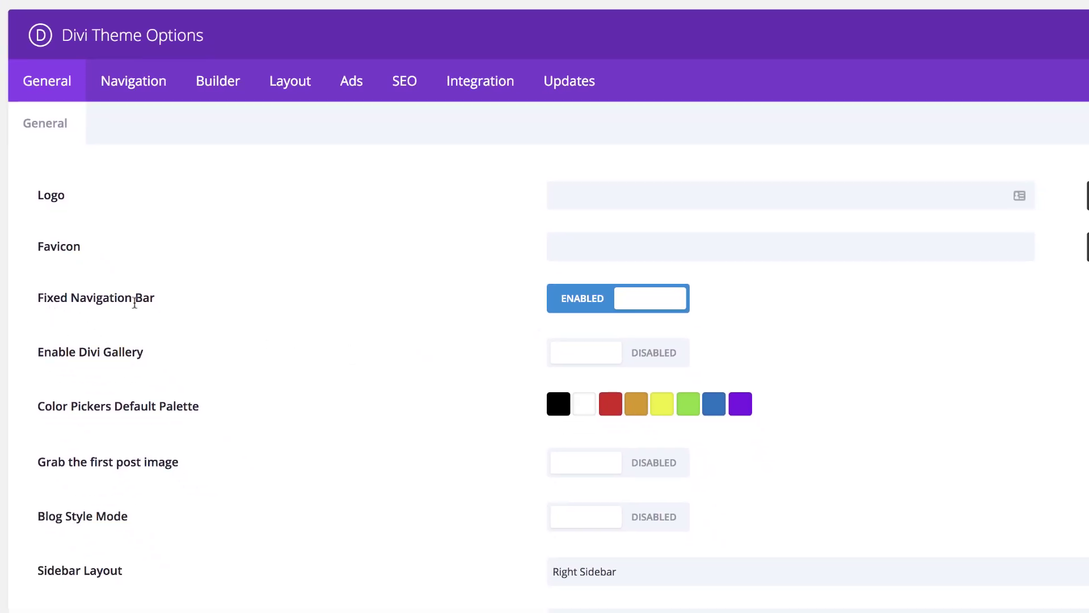
click(587, 306)
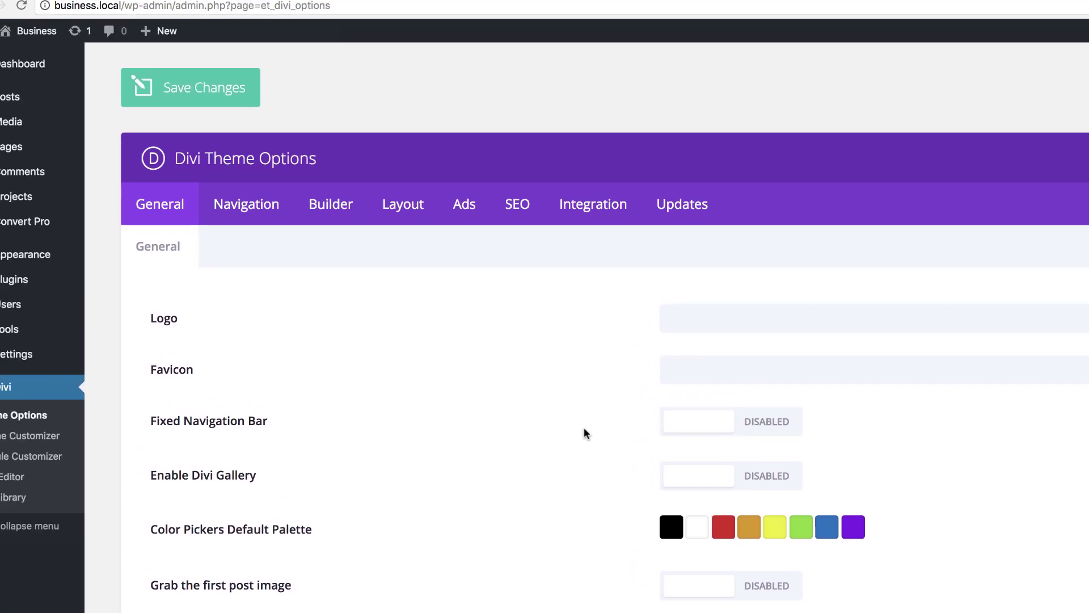
scroll(621, 344, down, 1)
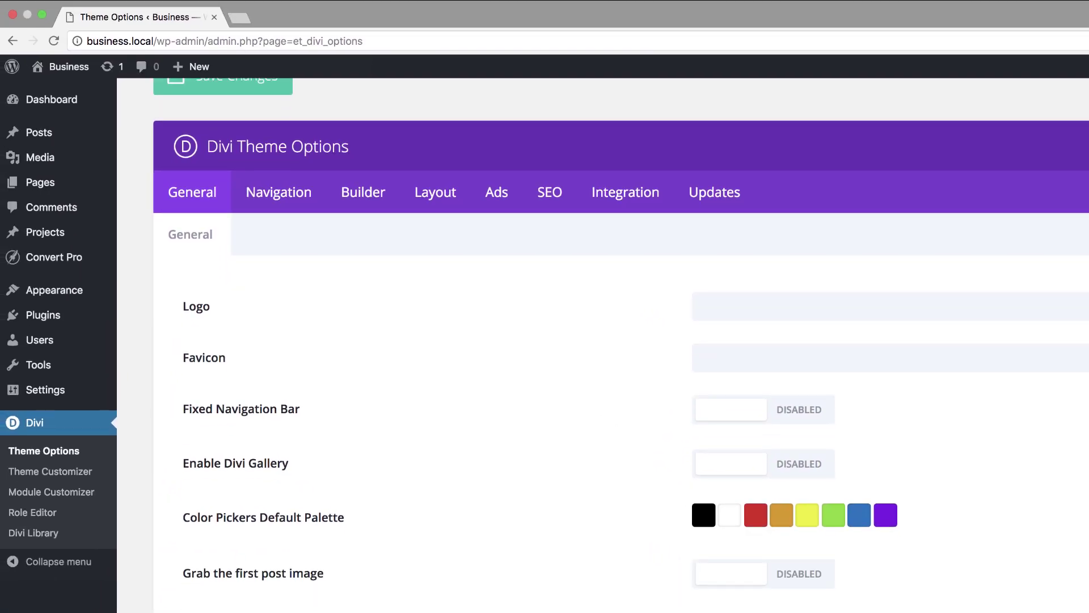
scroll(427, 165, up, 2)
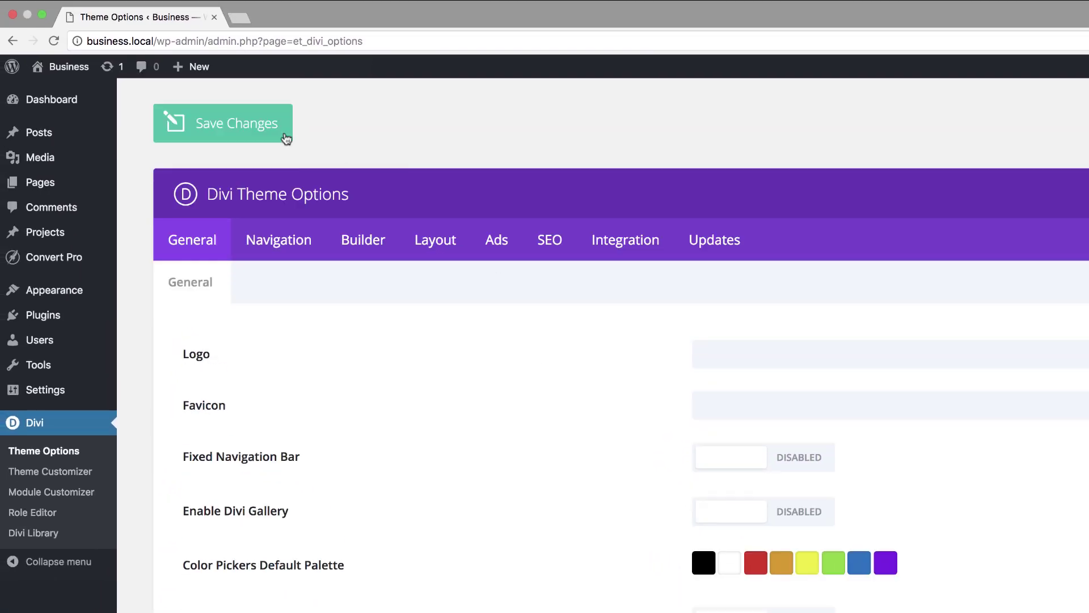
click(259, 129)
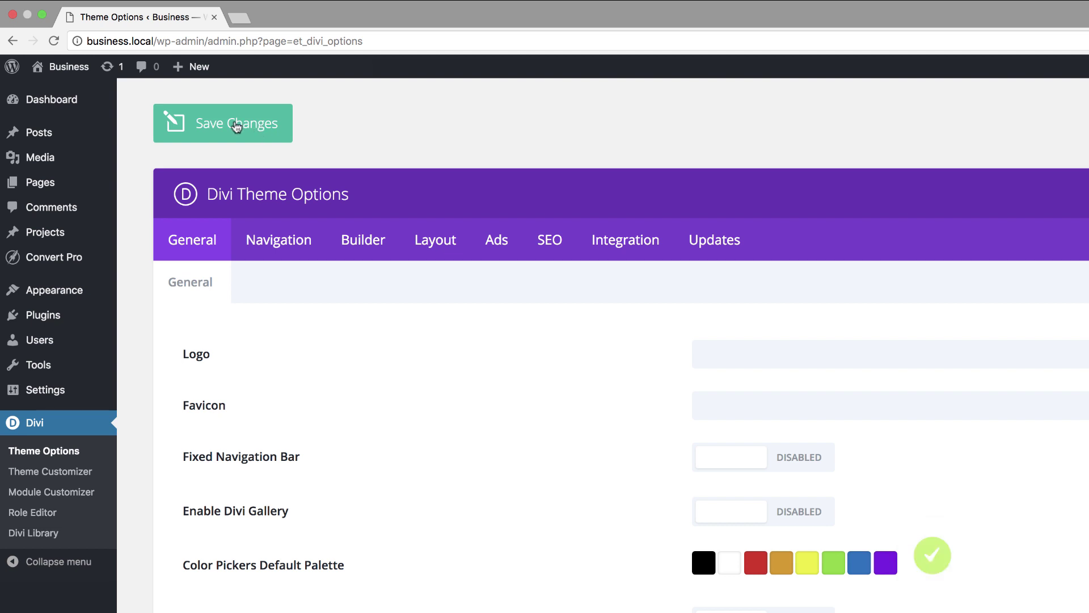
Make the primary menu bar full width in the Divi theme customizer's header and navigation settings
click(71, 473)
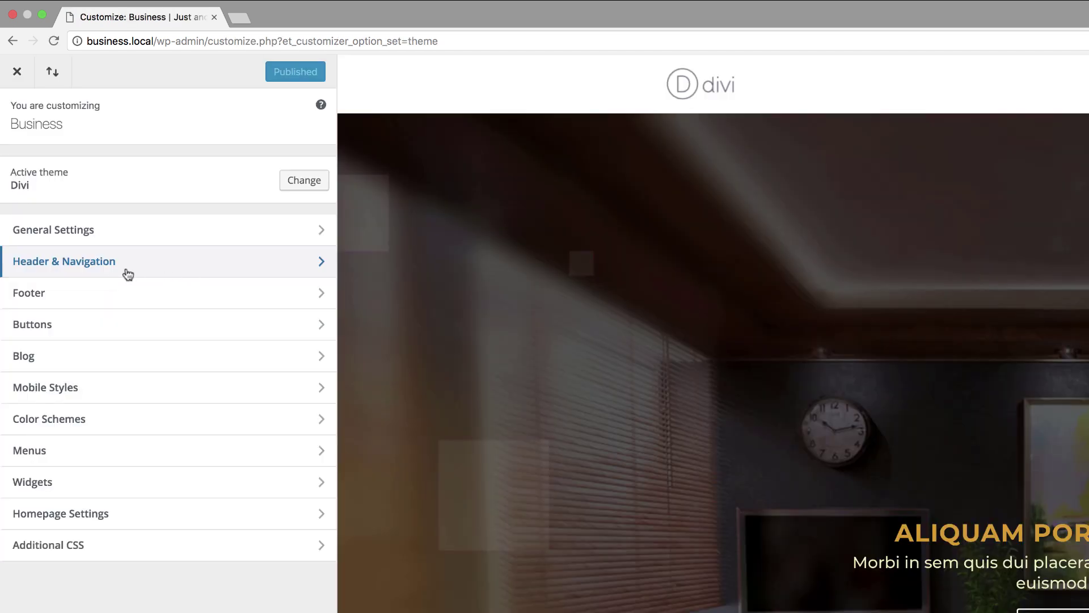
click(85, 267)
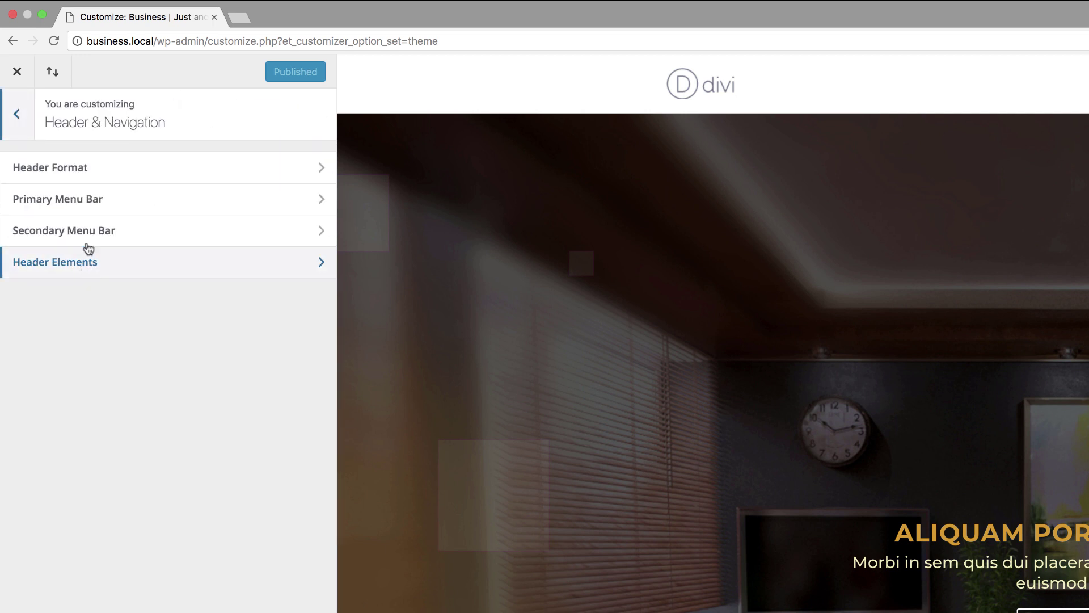
click(91, 203)
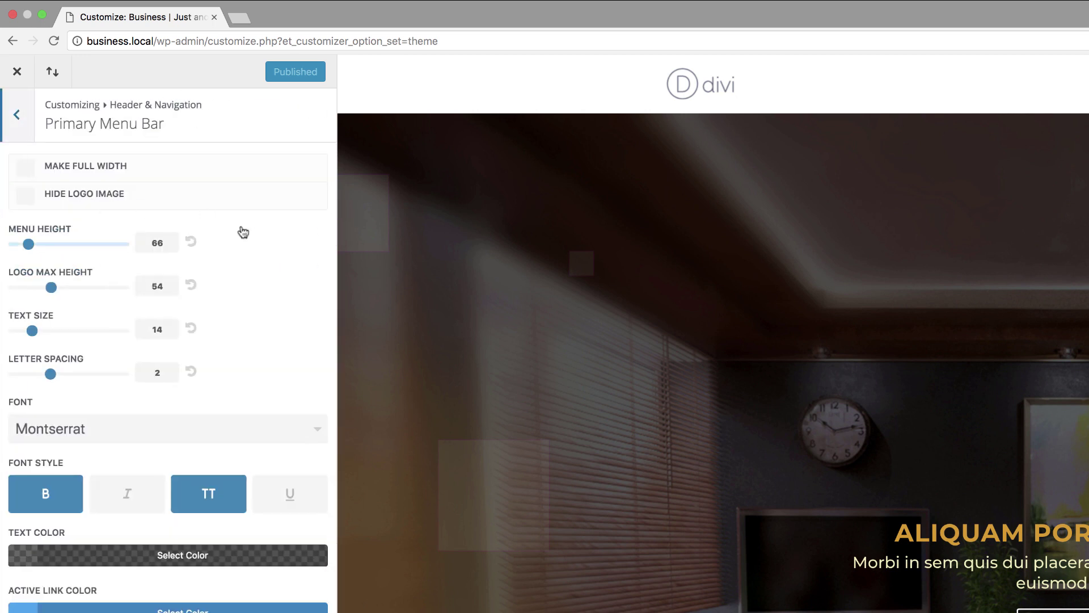
click(27, 171)
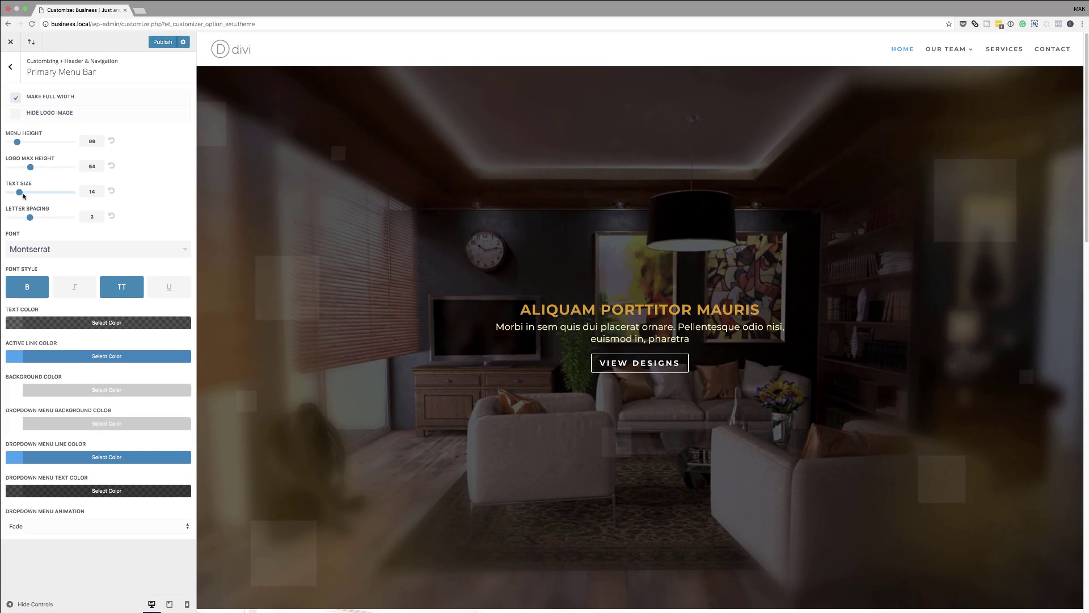
Set the primary menu's text size to 24 and its letter spacing to -1
double_click(88, 191)
text(24)
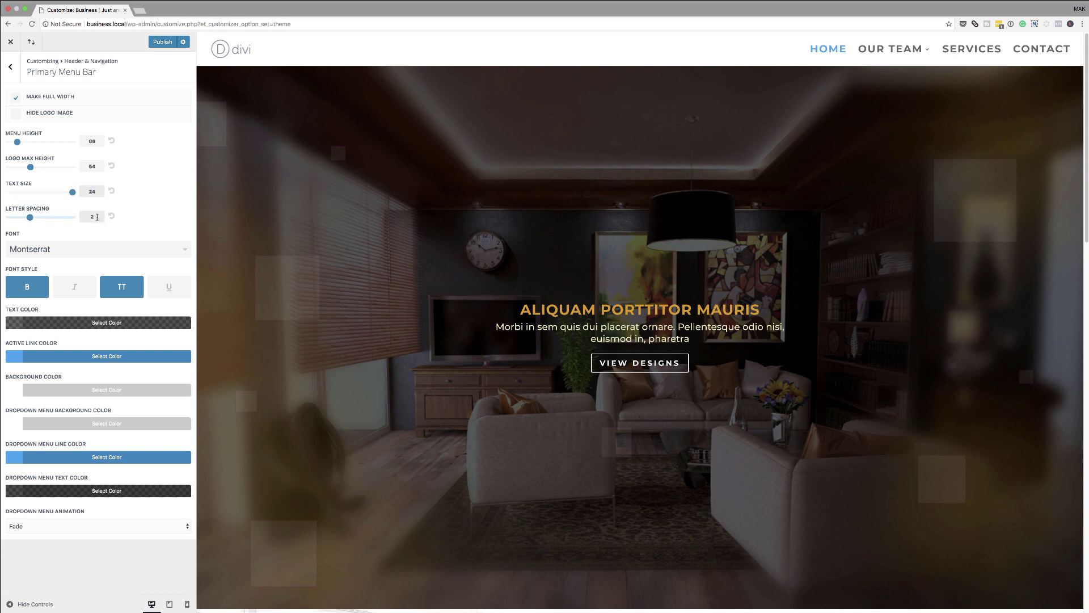
click(94, 216)
double_click(86, 216)
text(-1)
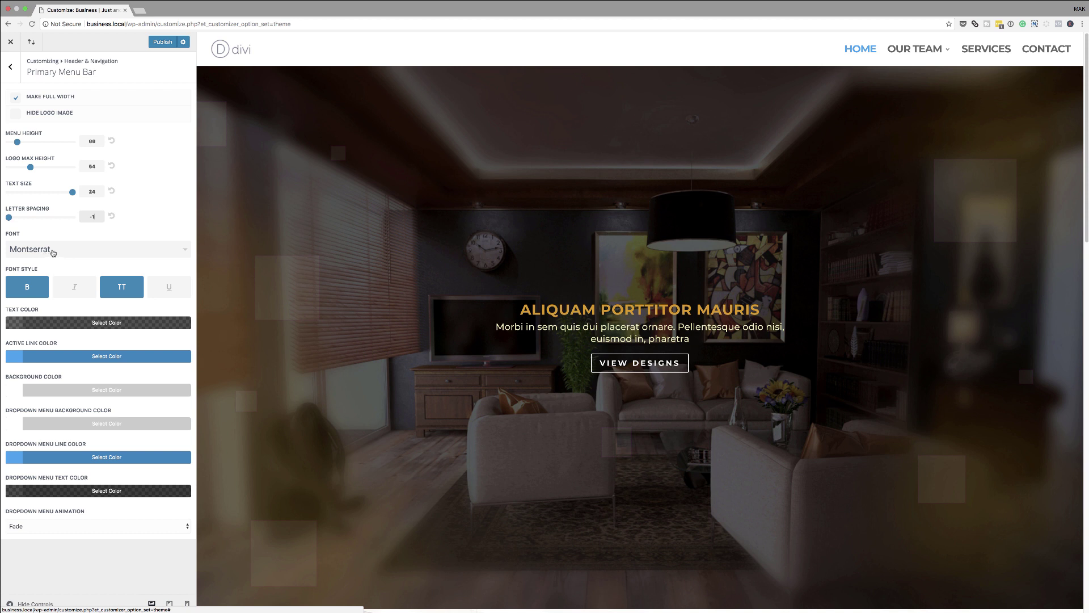
Set the menu font to Default Theme Font and change its style from bold to underlined, keeping uppercase
click(79, 252)
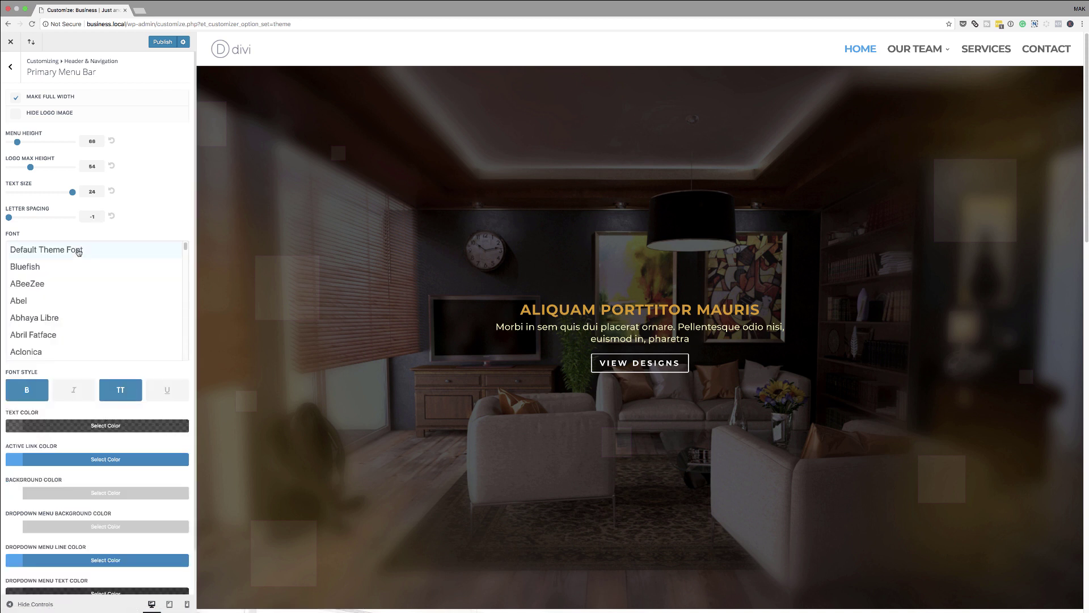
click(79, 251)
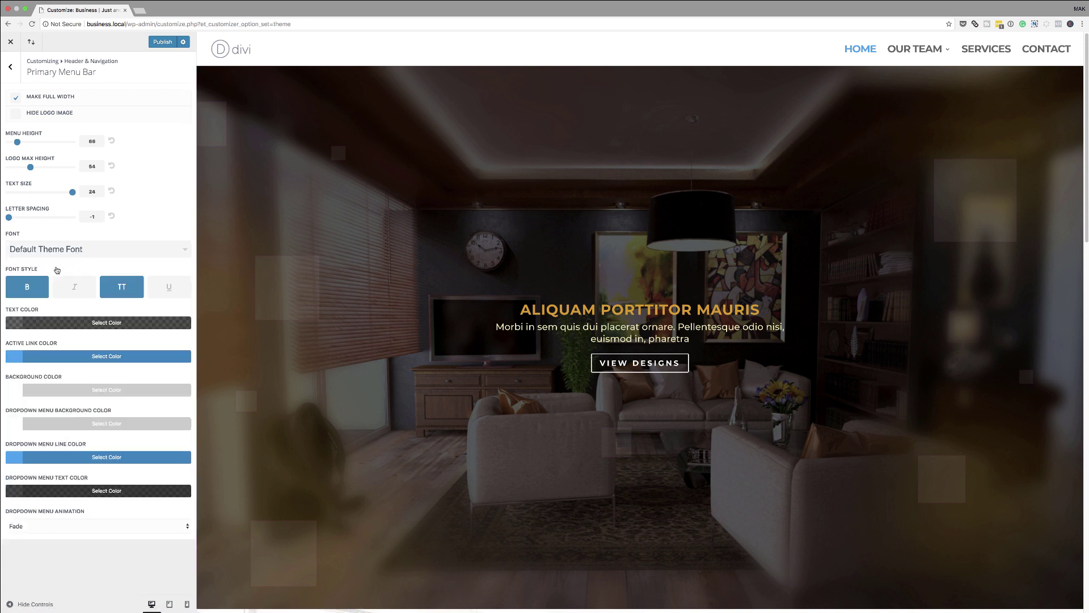
click(32, 291)
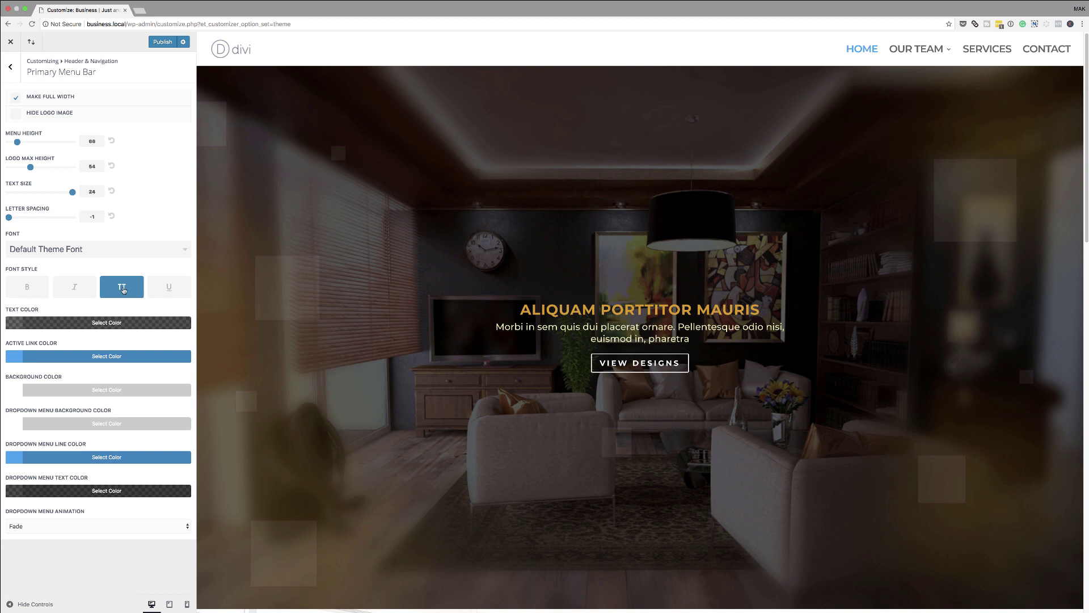
click(175, 293)
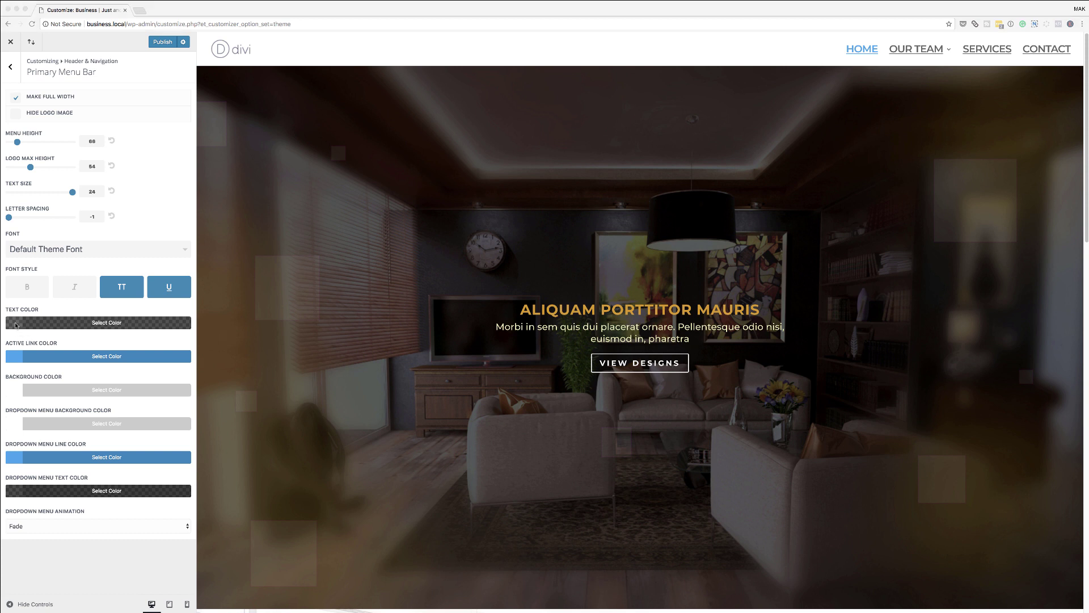
Set the primary menu's text color to #140056
click(17, 325)
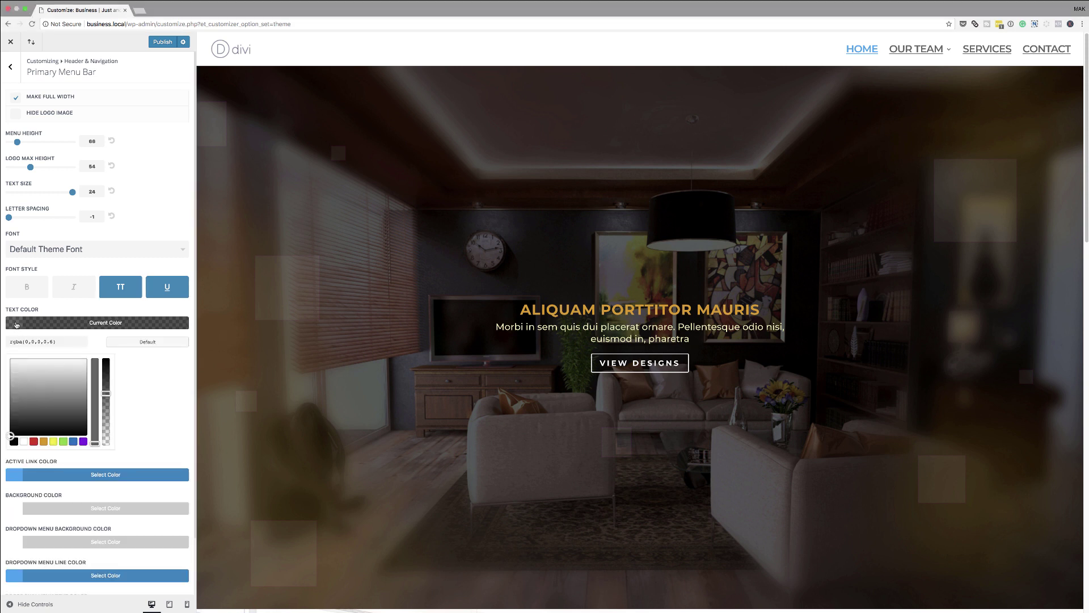
double_click(42, 342)
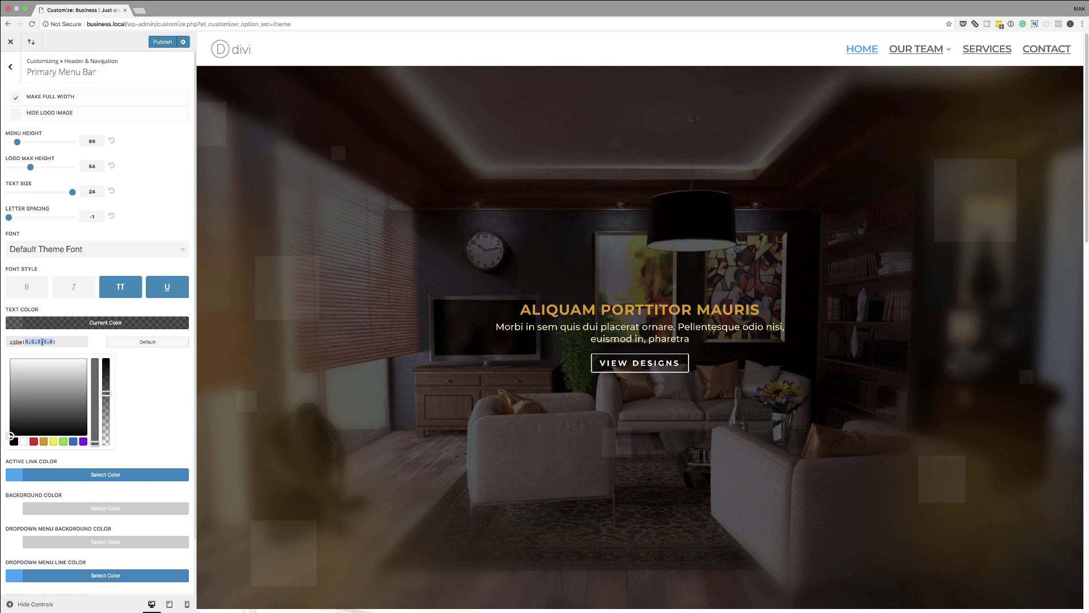
key(BackSpace)
key(BackSpace)
key(BackSpace)
key(BackSpace)
key(Delete)
text(#140056)
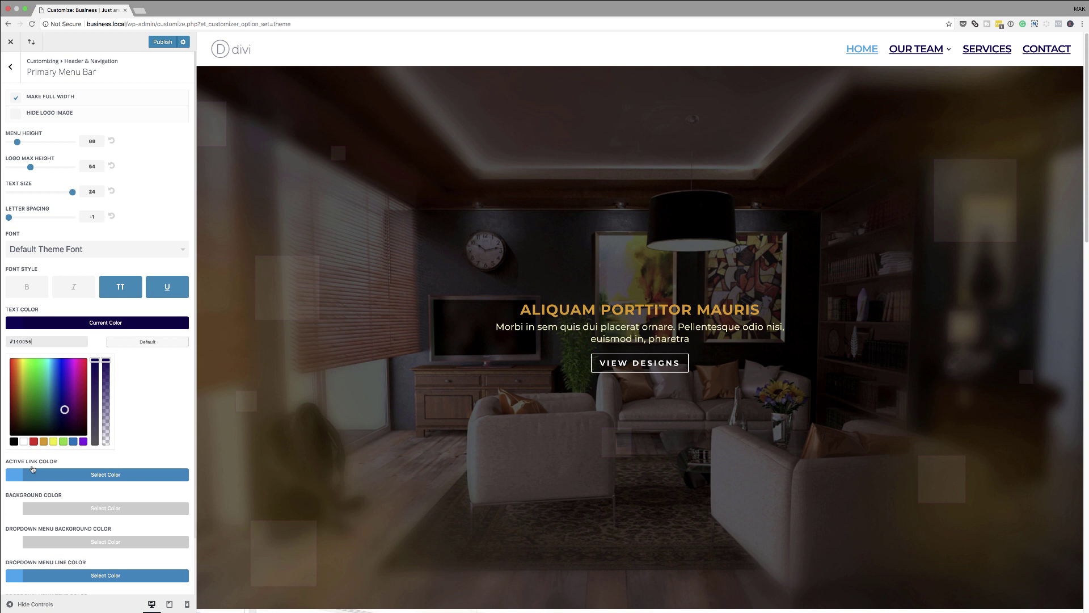
Set the primary menu's active link color to #140056
click(16, 476)
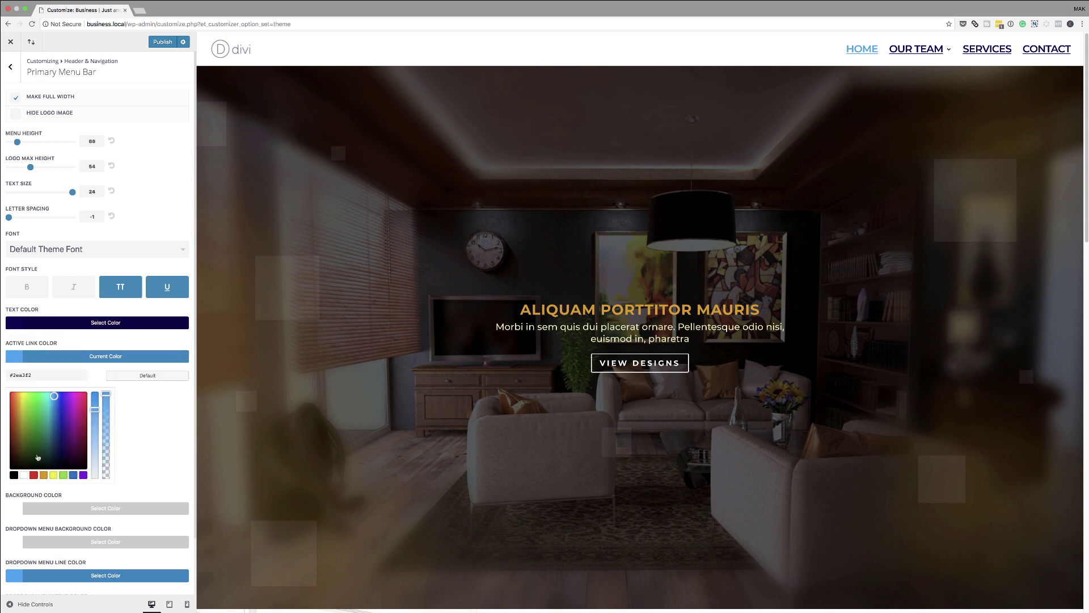
triple_click(46, 376)
text(140056)
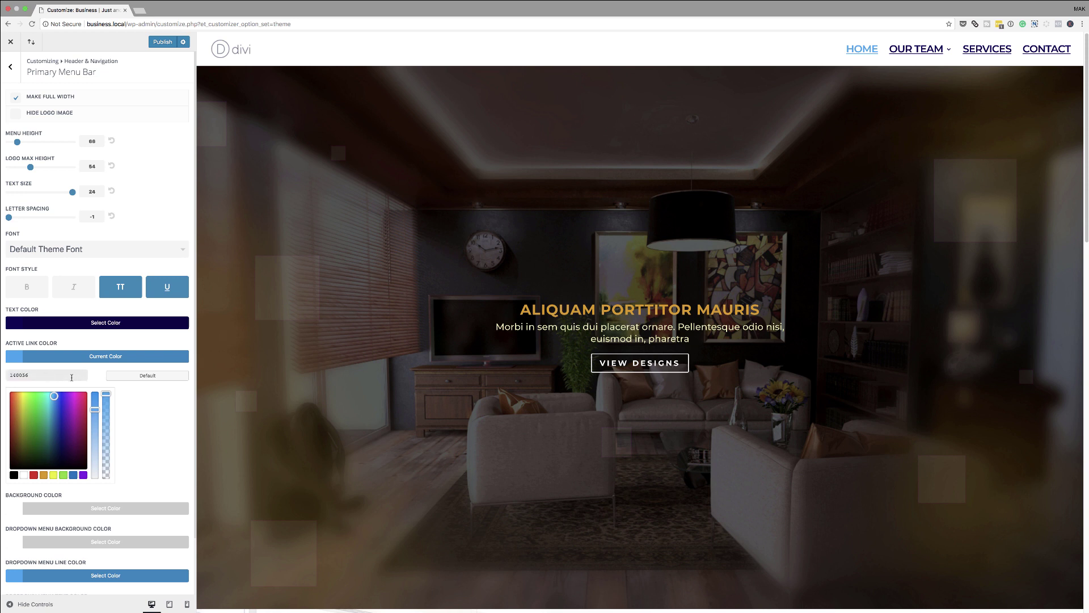
key(Return)
Make the menu bar and dropdown menu backgrounds fully transparent, rgba(255,255,255,0), then publish the changes and close the customizer
scroll(32, 452, down, 2)
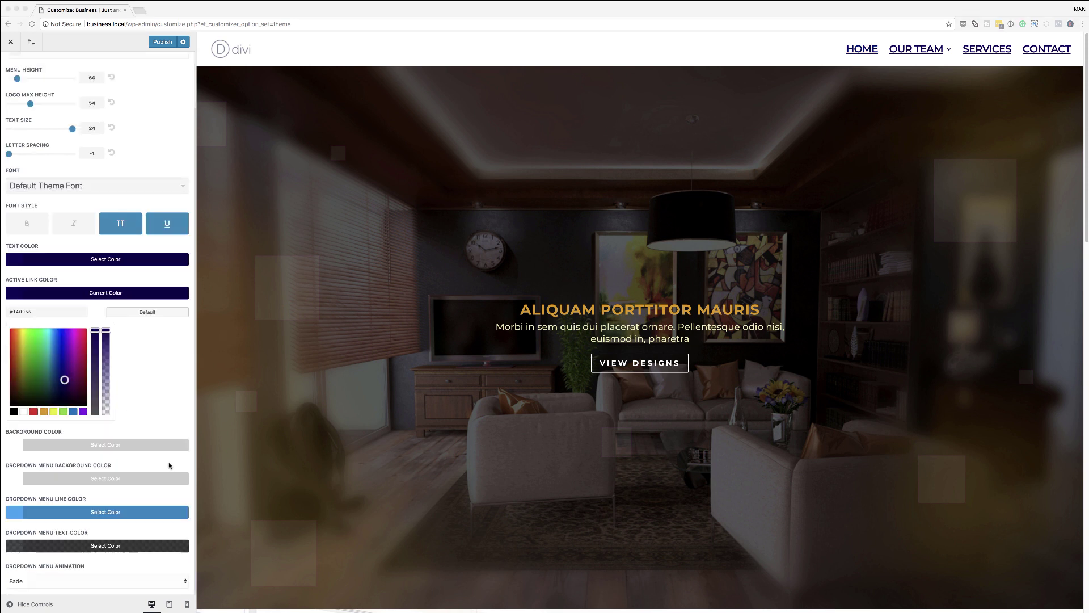
click(16, 446)
drag(106, 363, 113, 458)
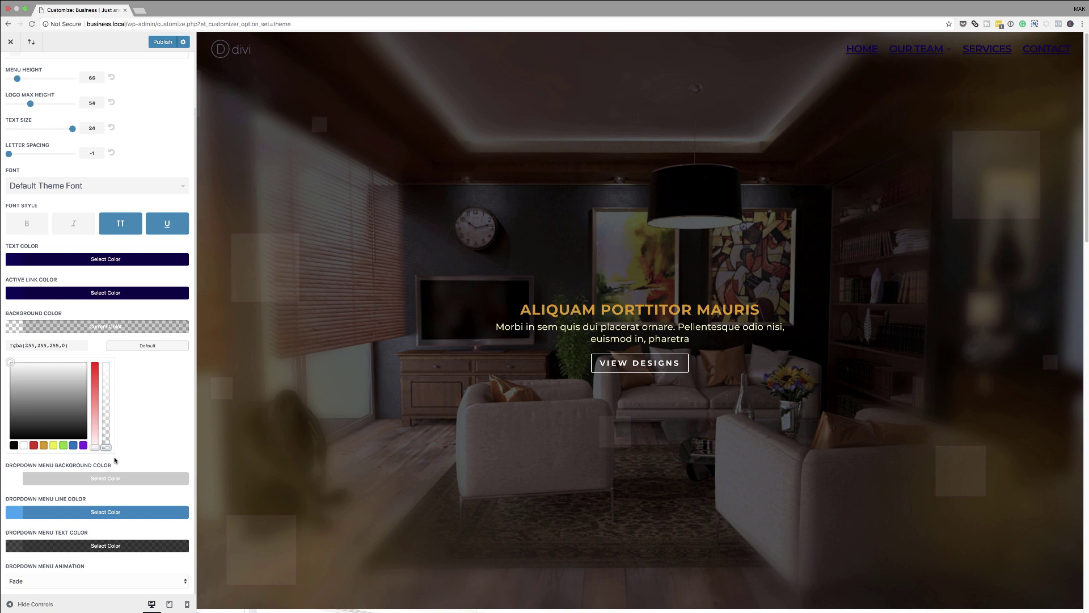
click(18, 482)
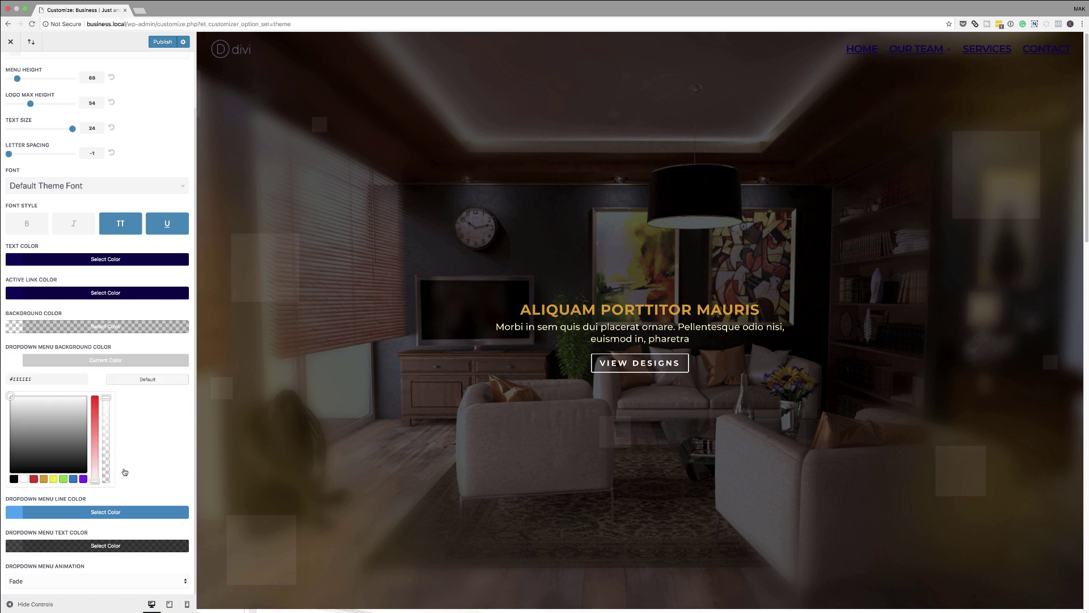
drag(106, 397, 117, 492)
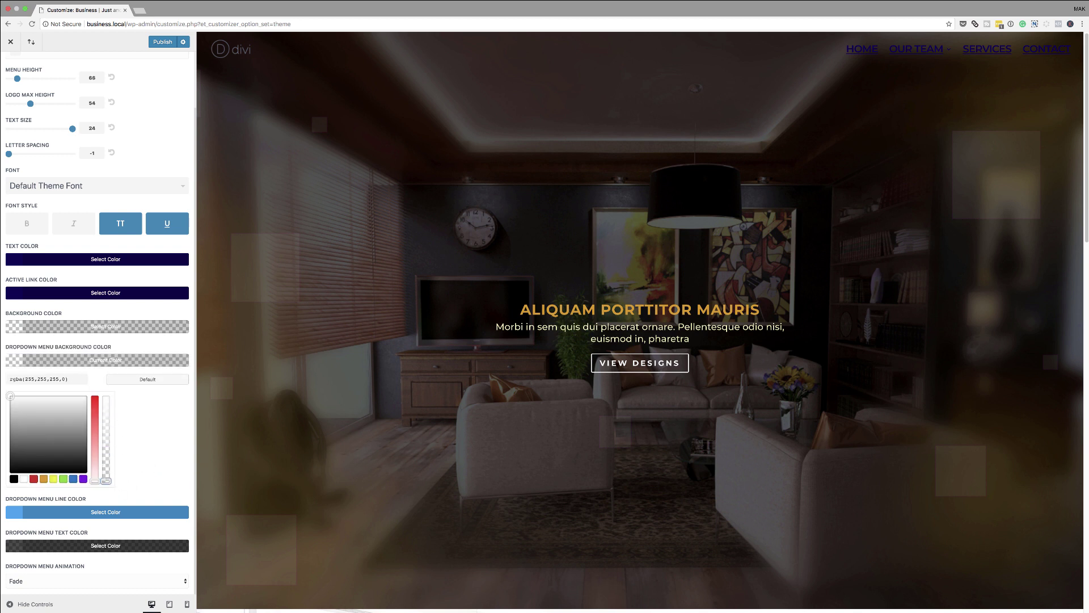
click(161, 43)
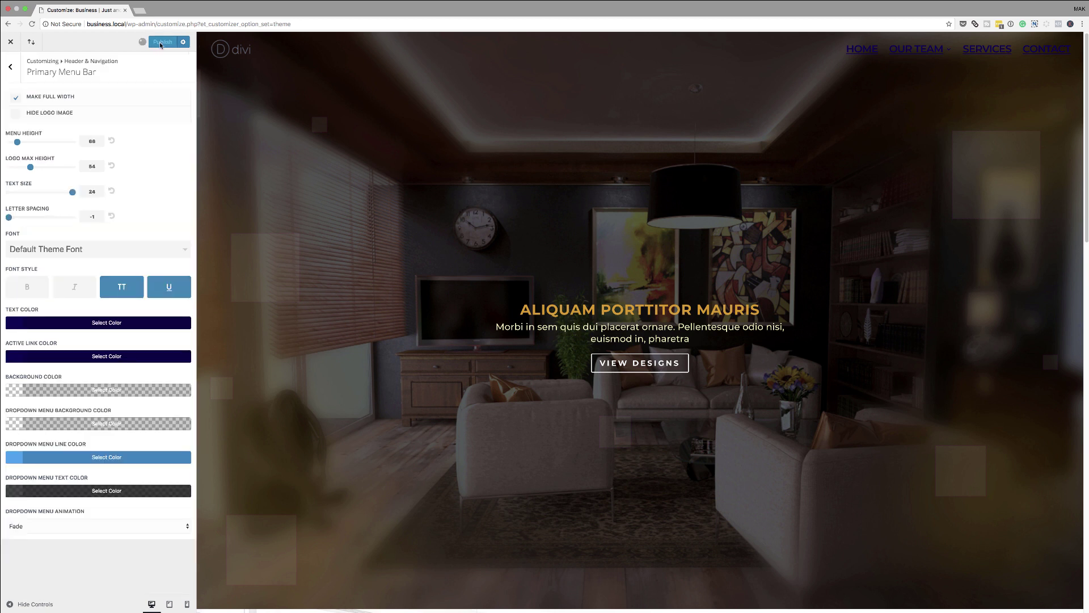
click(11, 43)
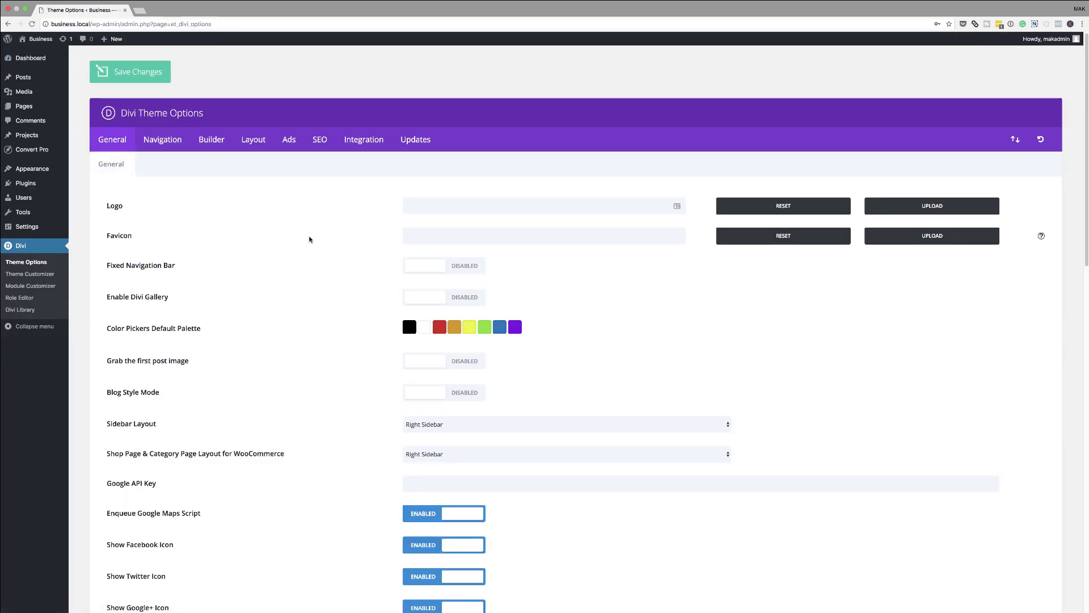
Create a new page titled "stylish hero" and open it in the Divi Visual Builder
mouse_move(45, 106)
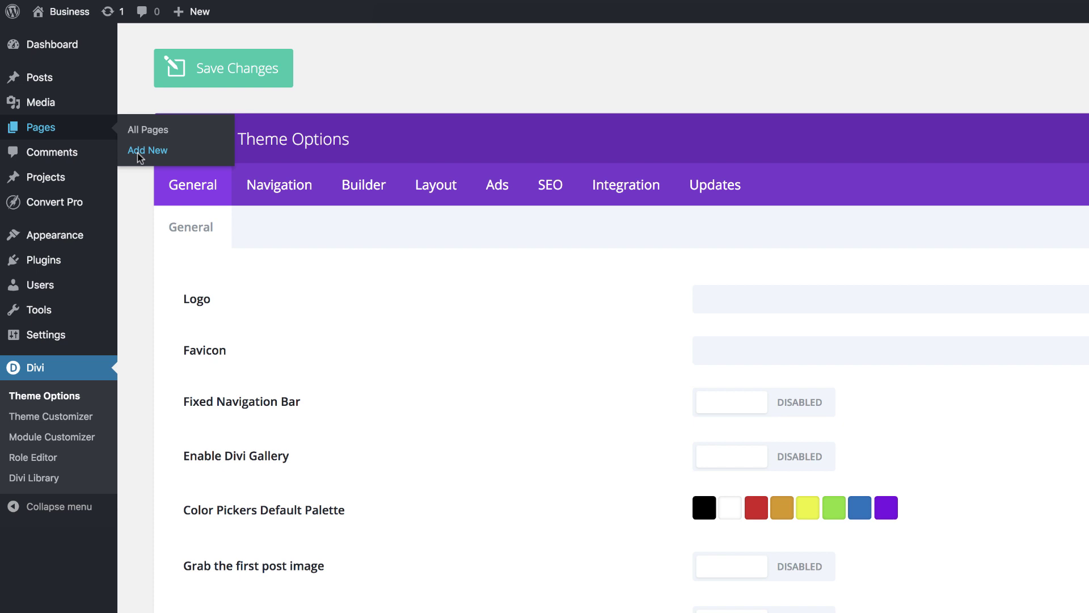
click(137, 152)
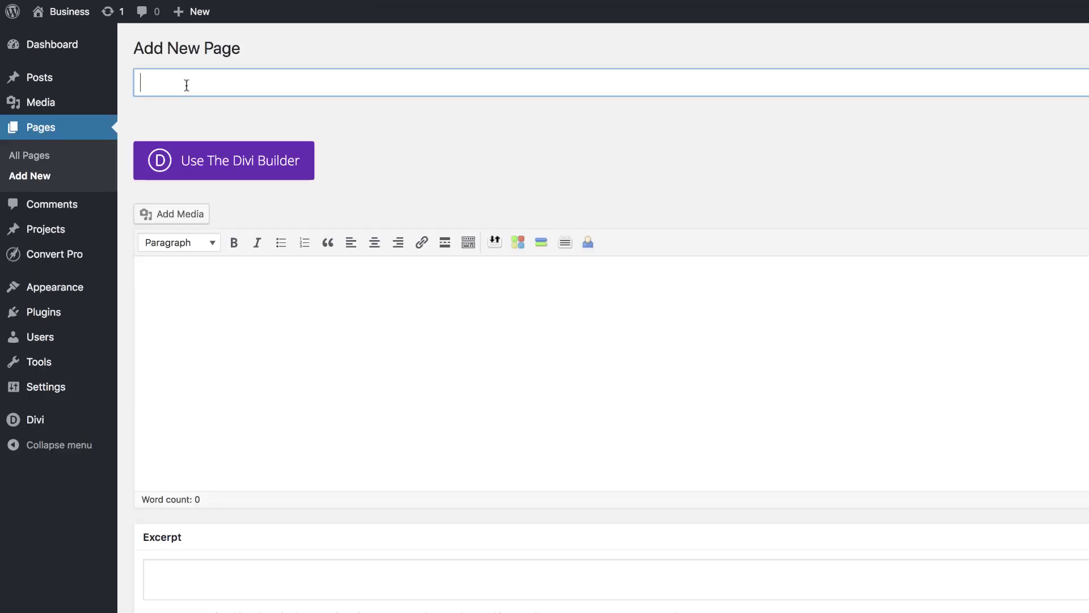
text(stylish hero)
click(229, 164)
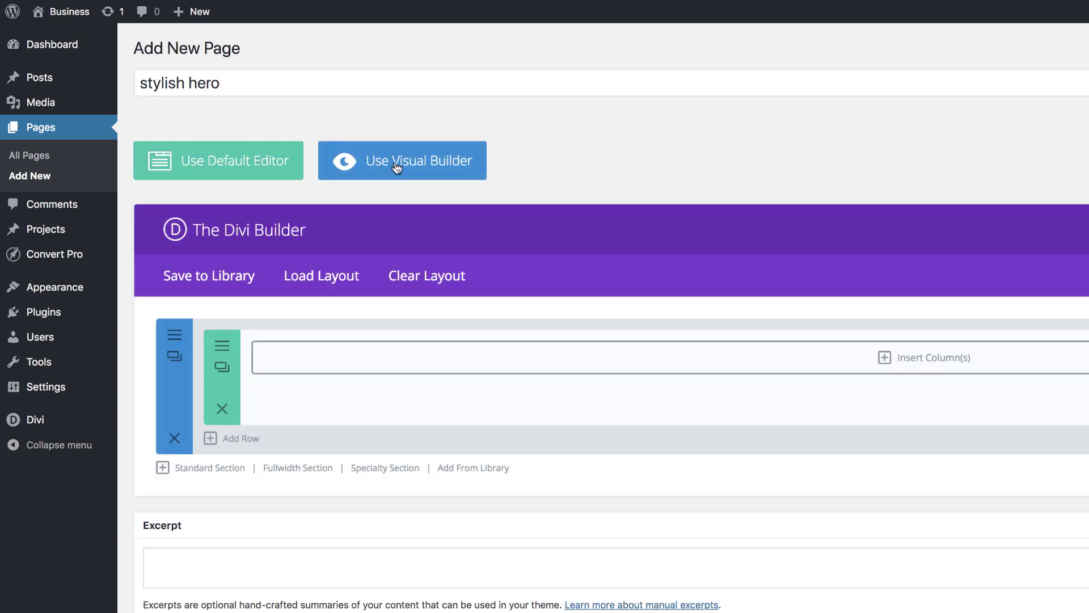
click(433, 170)
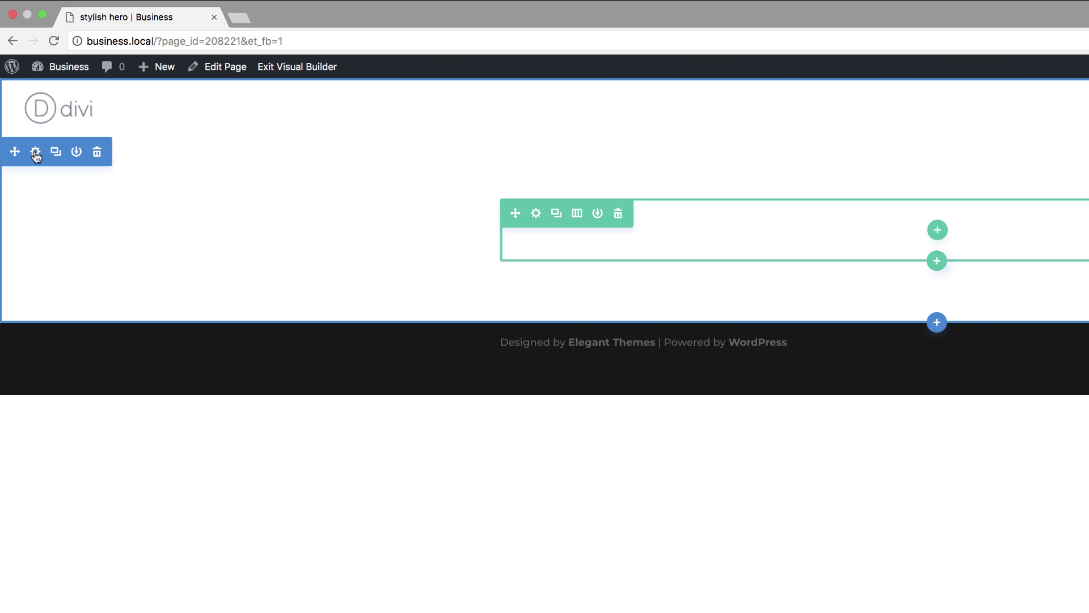
Set the section's background color to #f2f2f2
click(35, 152)
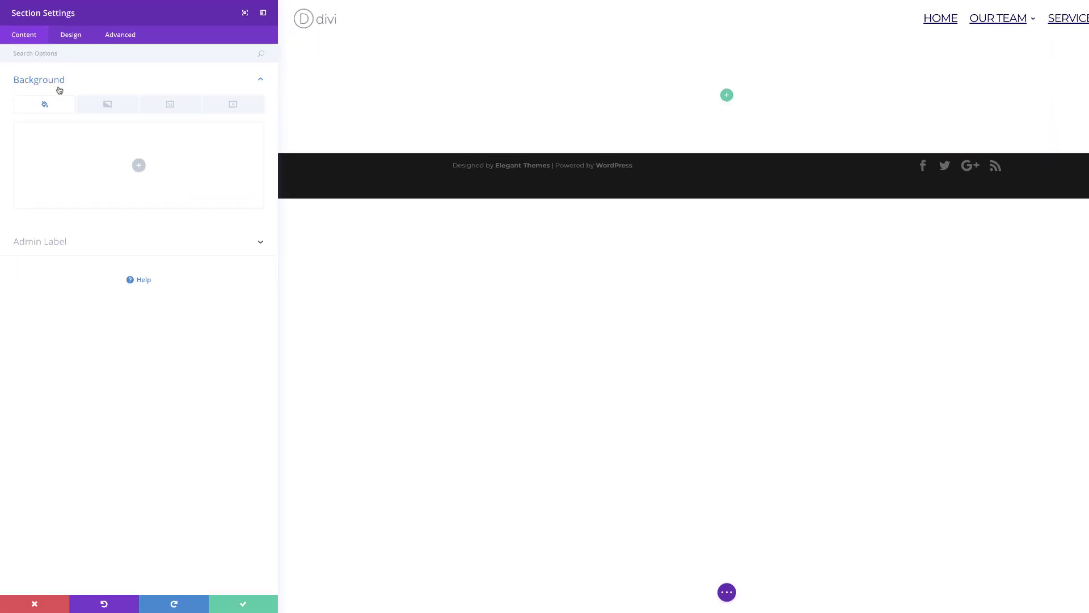
click(139, 165)
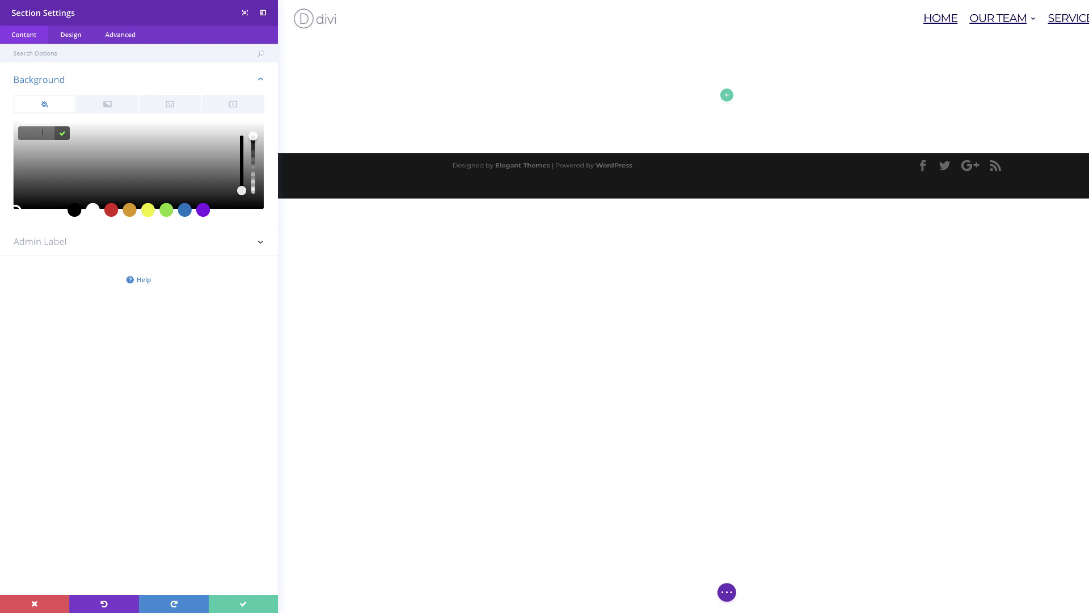
text(#f2f2f2)
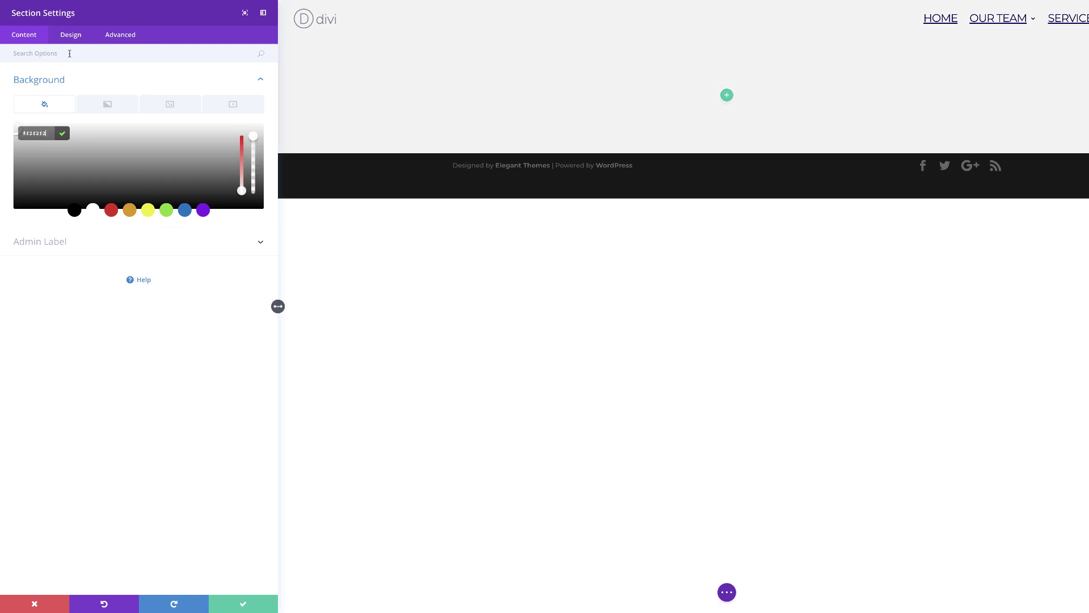
Set the section's top and bottom custom padding to 0px
click(73, 36)
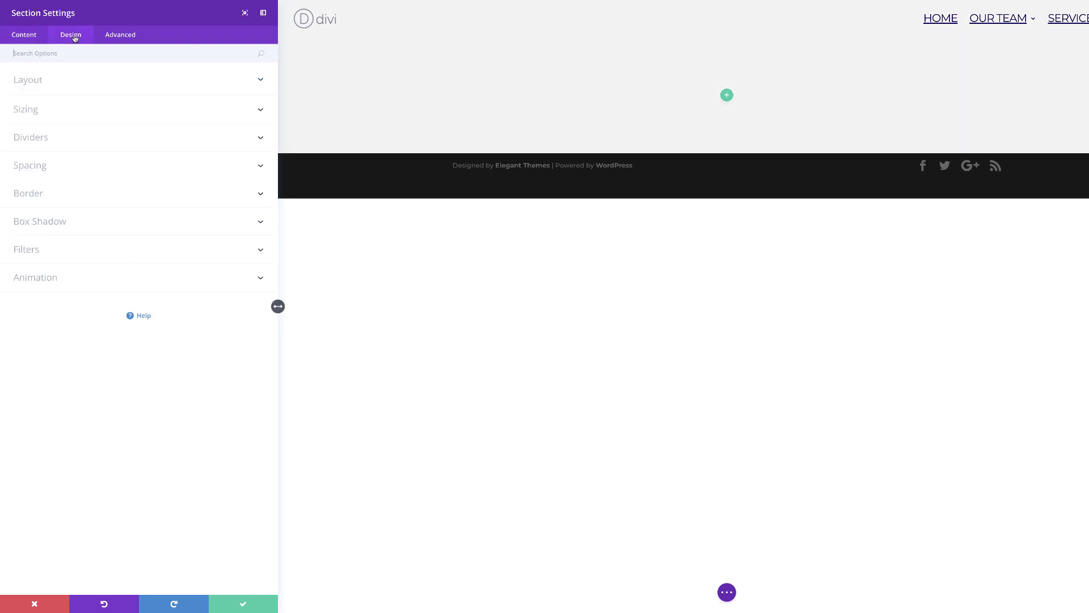
click(65, 54)
text(Spa)
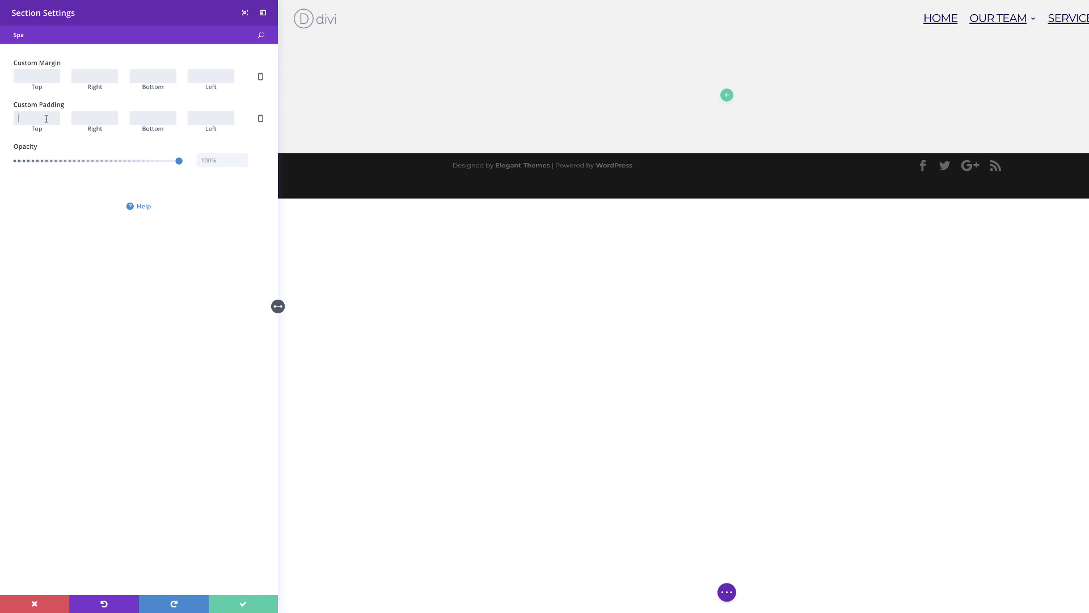
click(46, 118)
text(0)
click(150, 118)
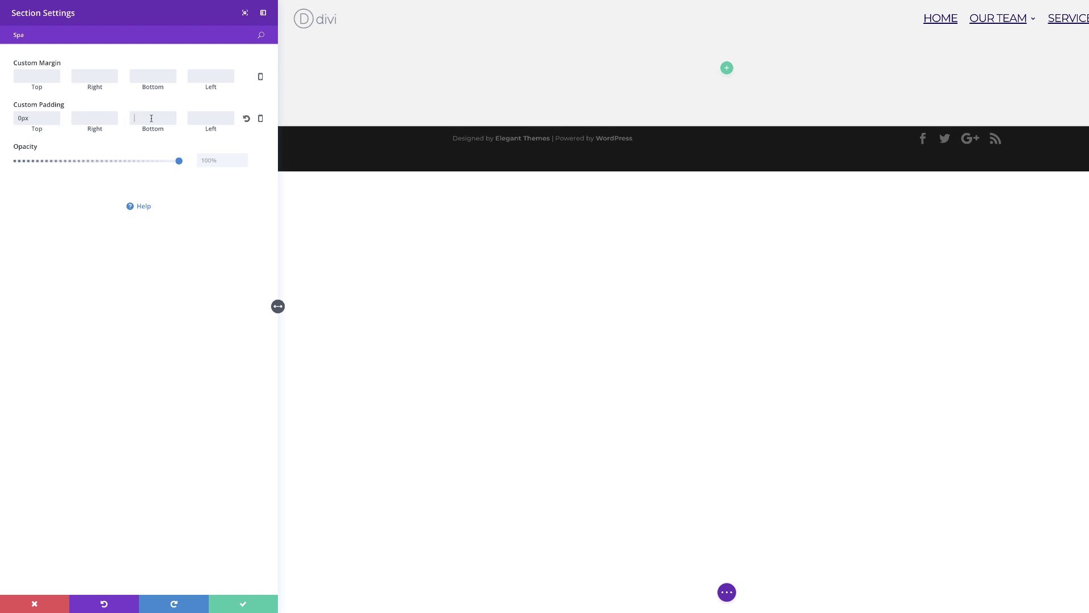
text(0)
Disable the section on phones and save the section settings
click(71, 35)
double_click(71, 35)
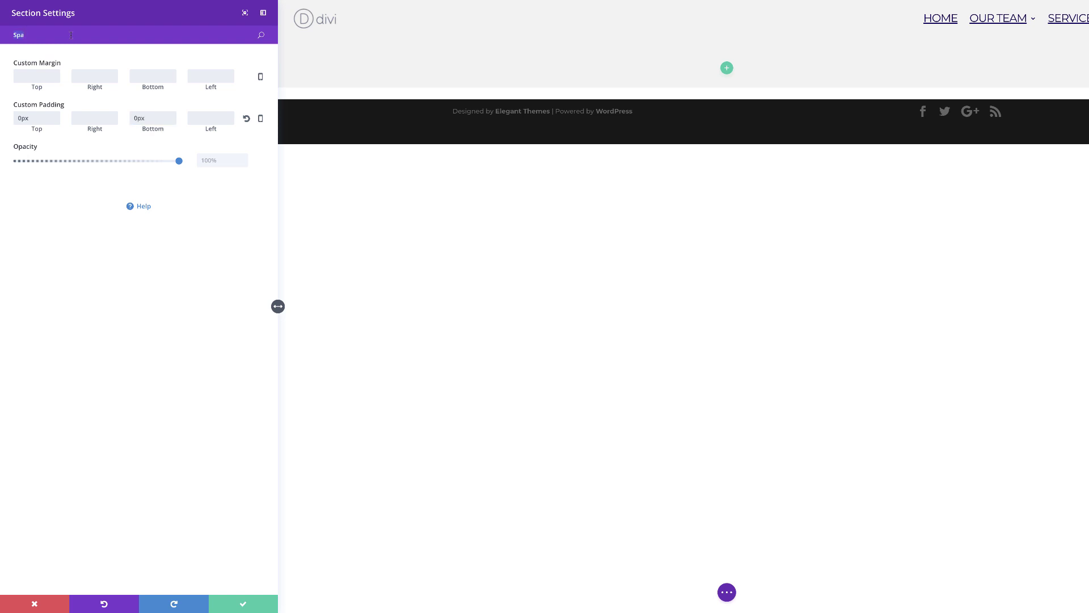
text(vi)
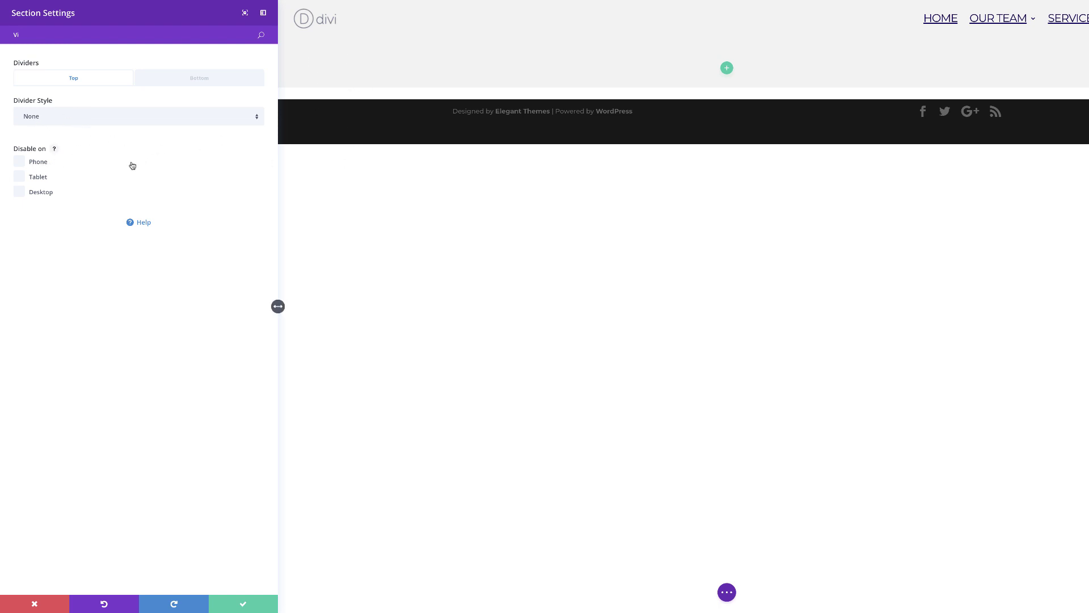
click(21, 163)
click(242, 604)
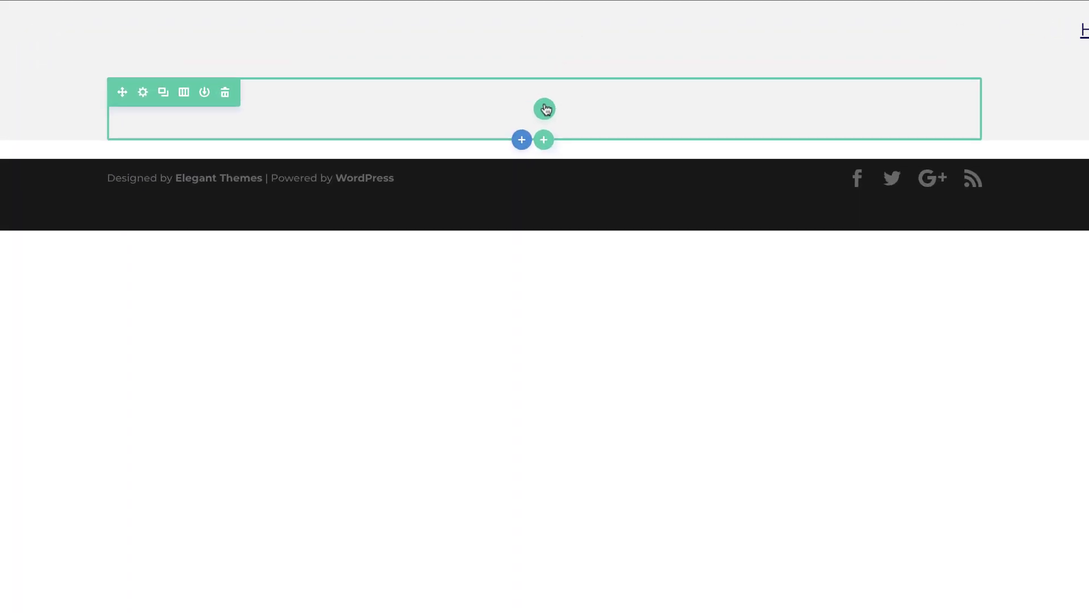
Insert a row with two equal columns in the section, without adding a module yet
click(566, 87)
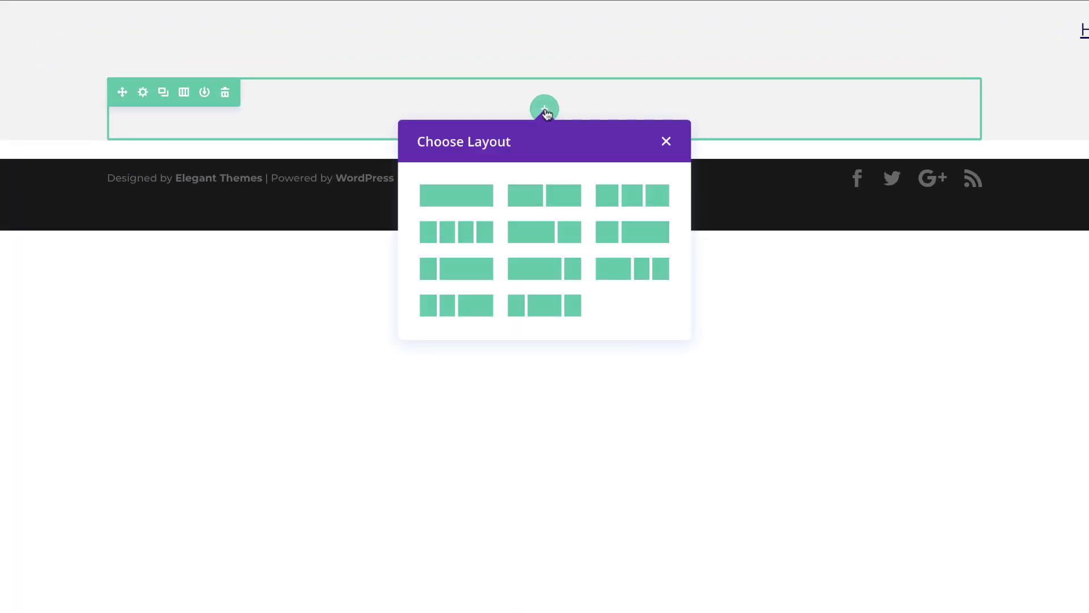
click(556, 203)
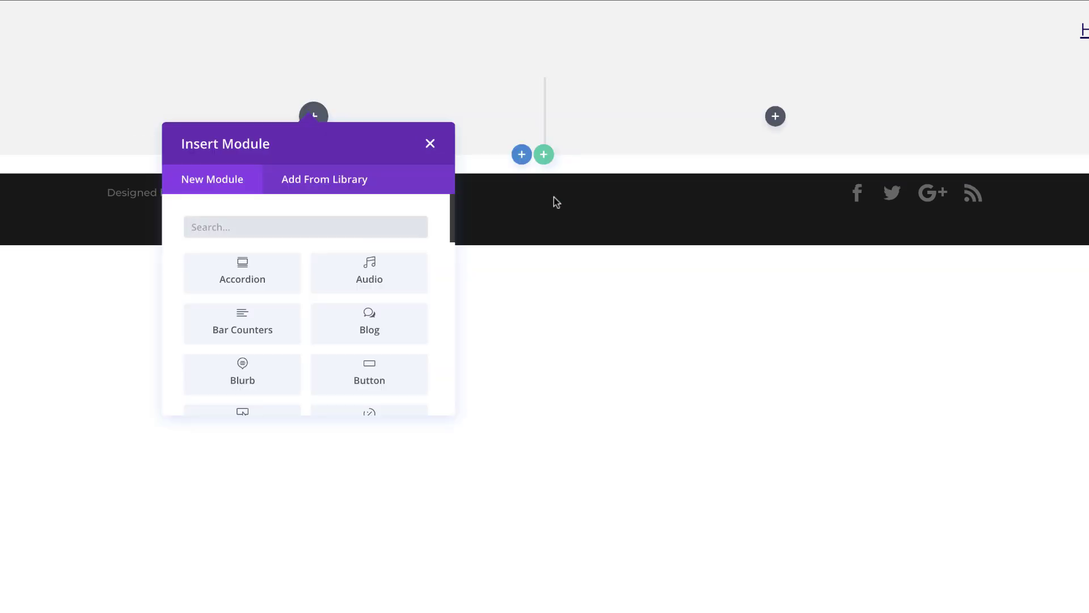
click(430, 143)
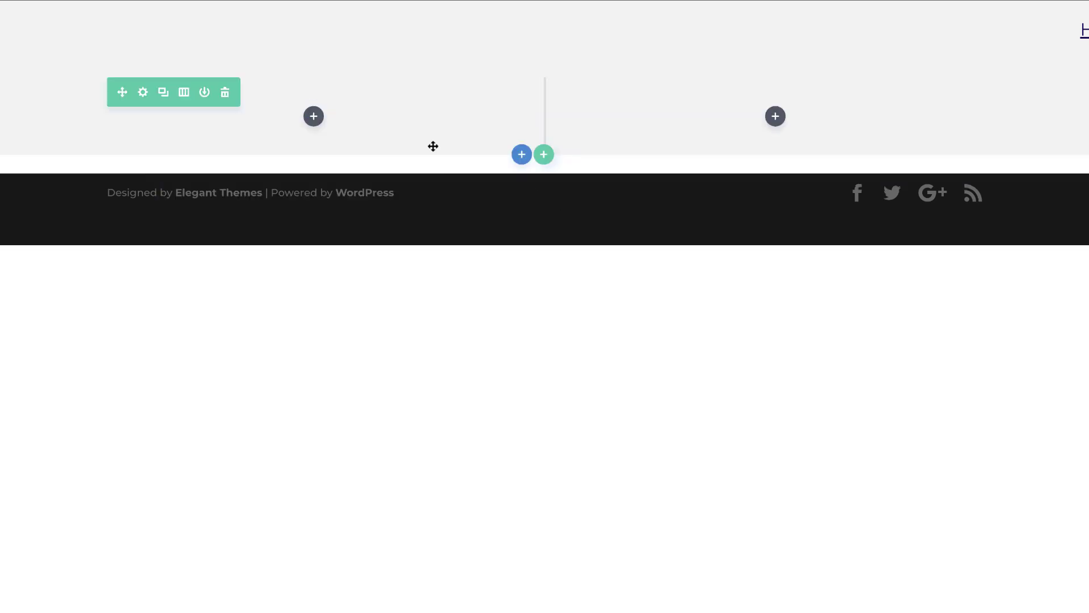
Make the two-column row fullwidth in its sizing settings
click(143, 94)
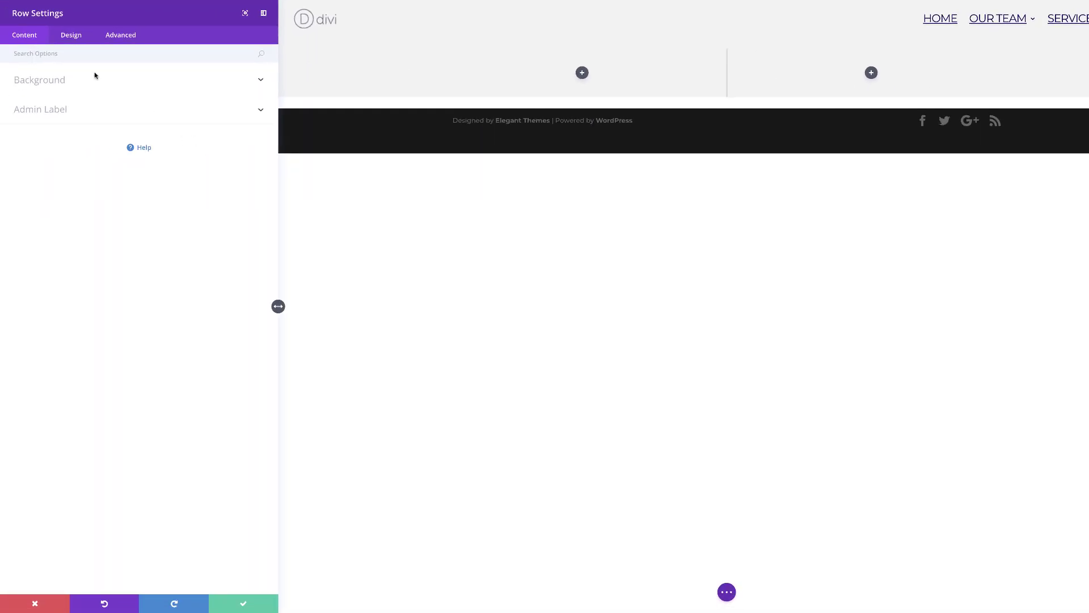
click(71, 37)
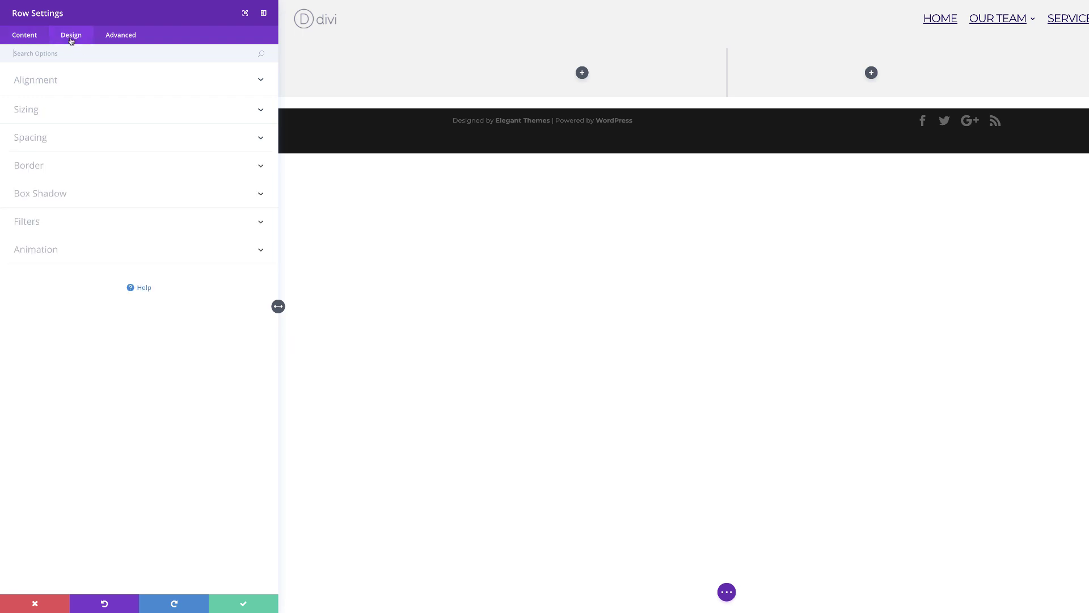
click(35, 114)
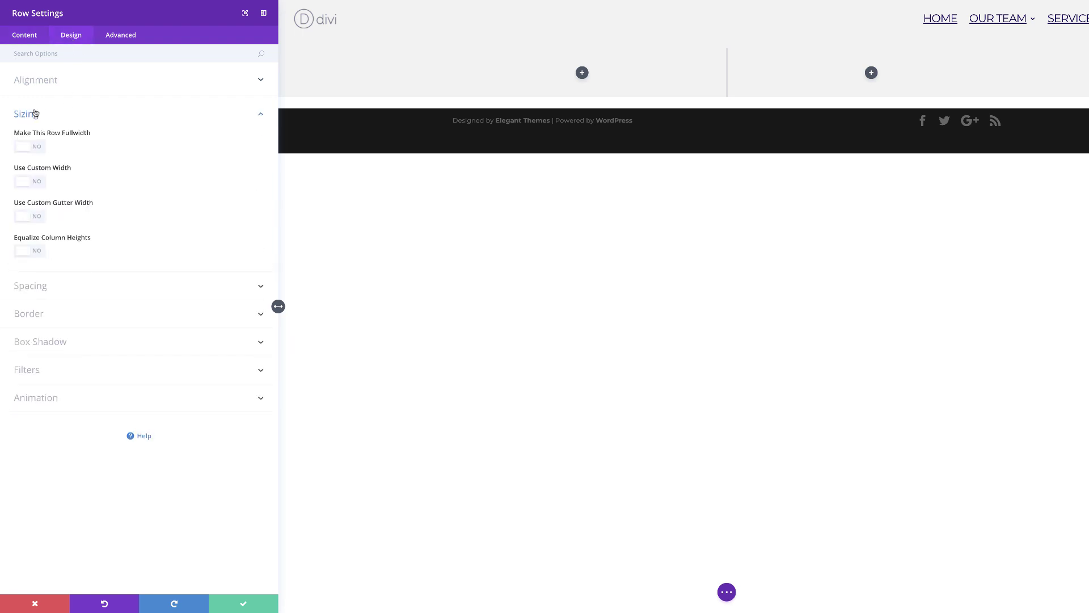
click(40, 149)
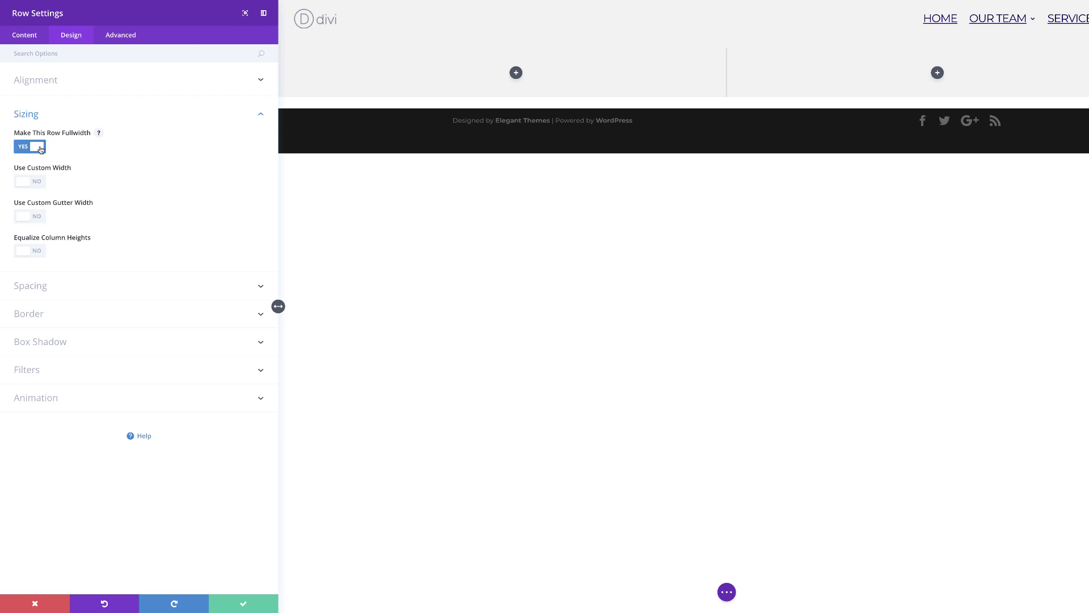
Set the row's custom padding to 0px top, 0px right, 135px bottom and 0px left, then save the row settings
click(46, 286)
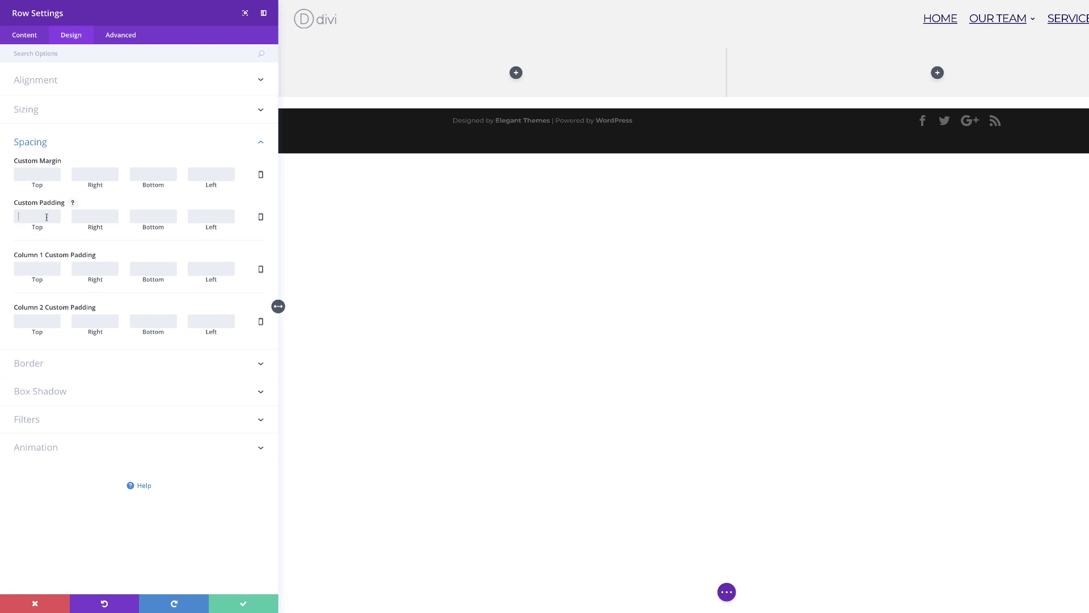
text(0)
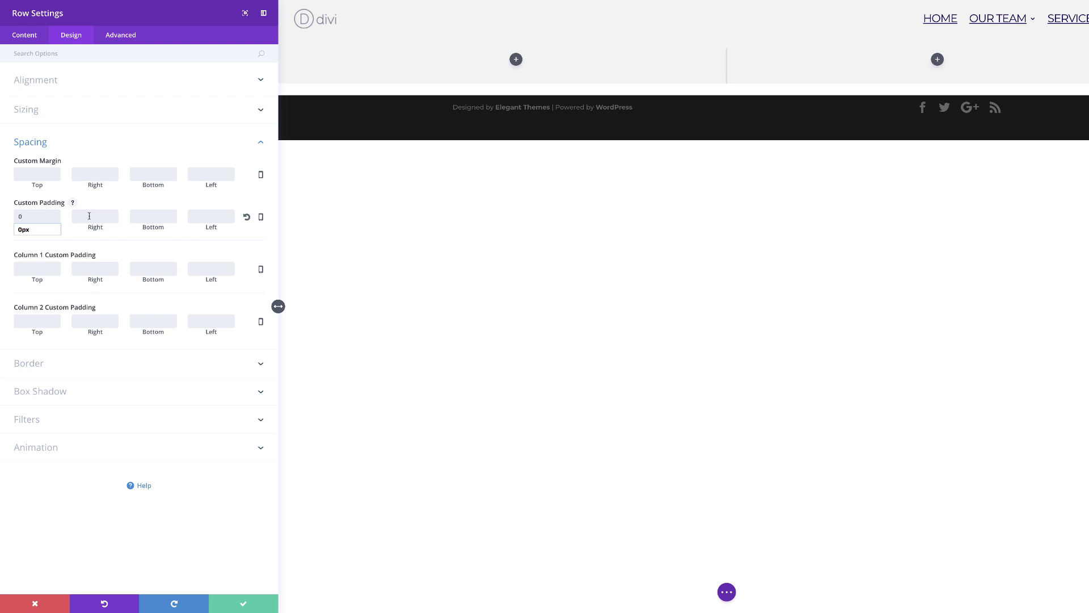
click(89, 216)
text(0)
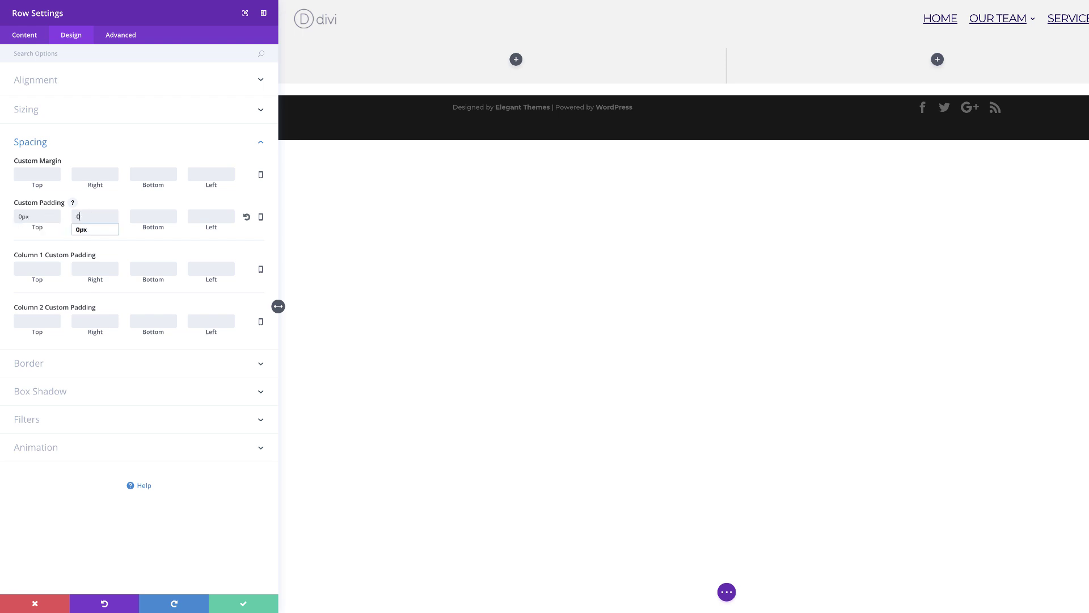
click(141, 216)
text(135)
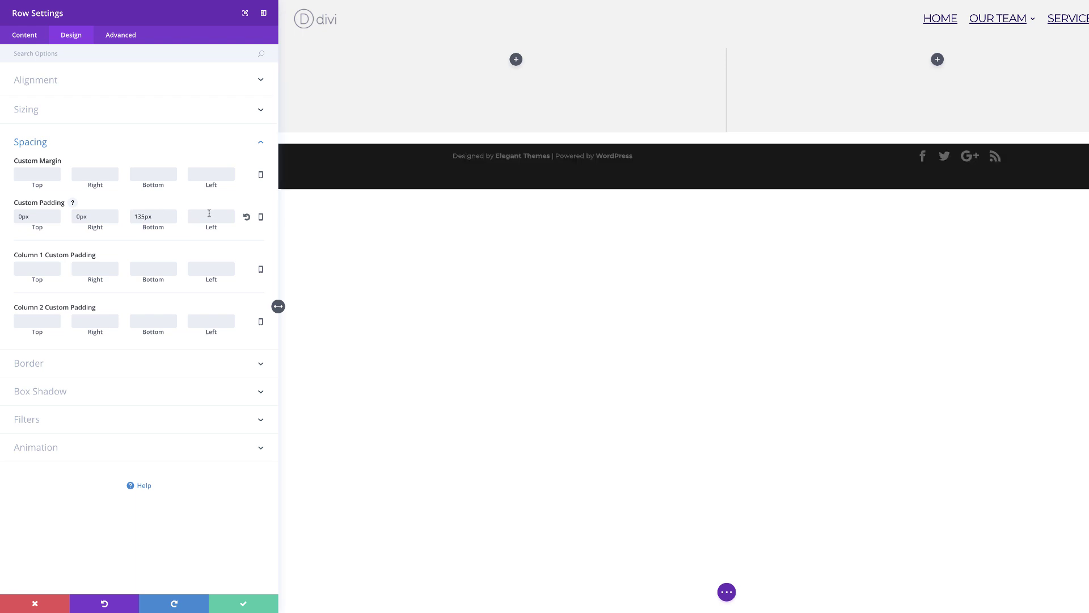
text(0)
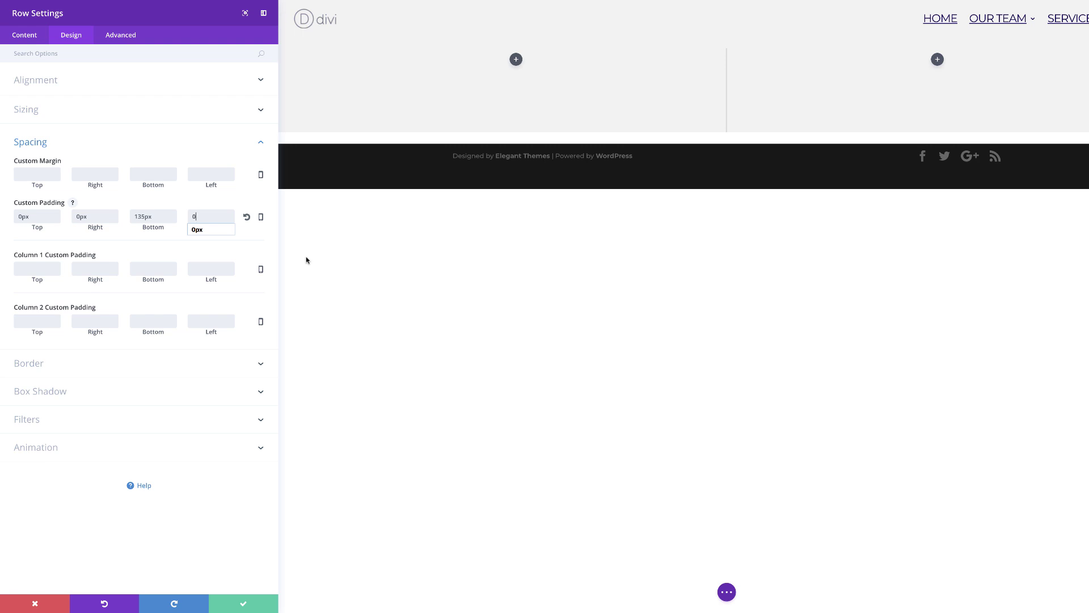
click(248, 603)
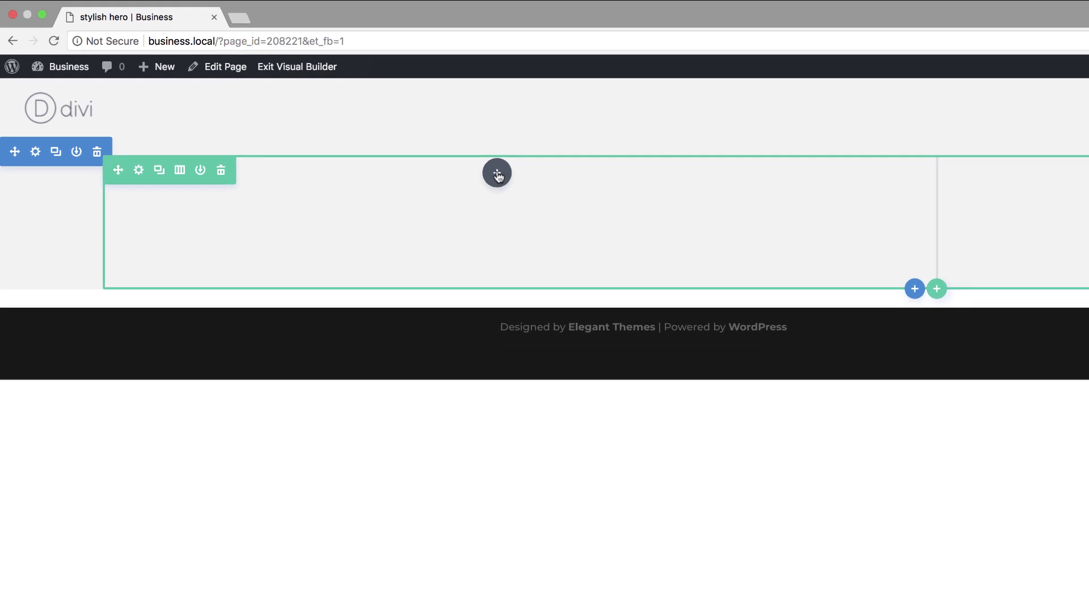
Add a Text module to the row's first column with the content "Creative"
click(498, 174)
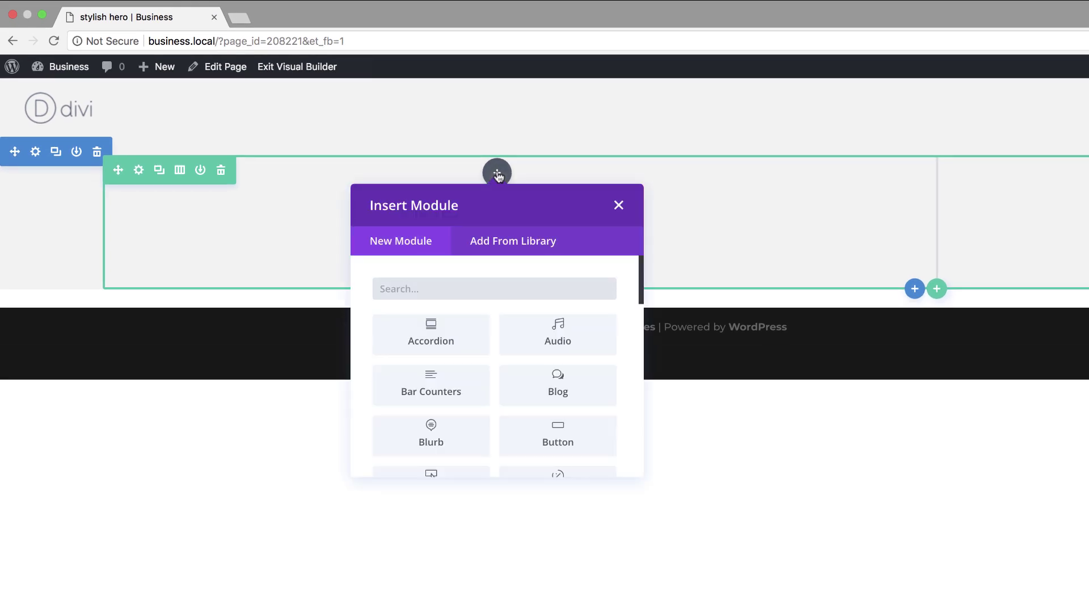
text(tex)
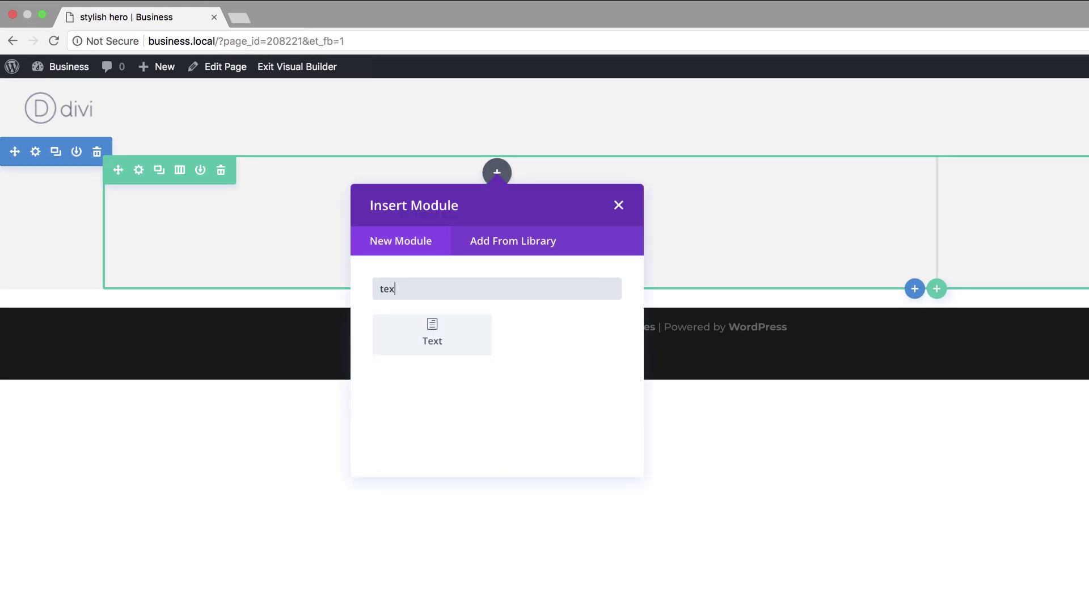
click(446, 329)
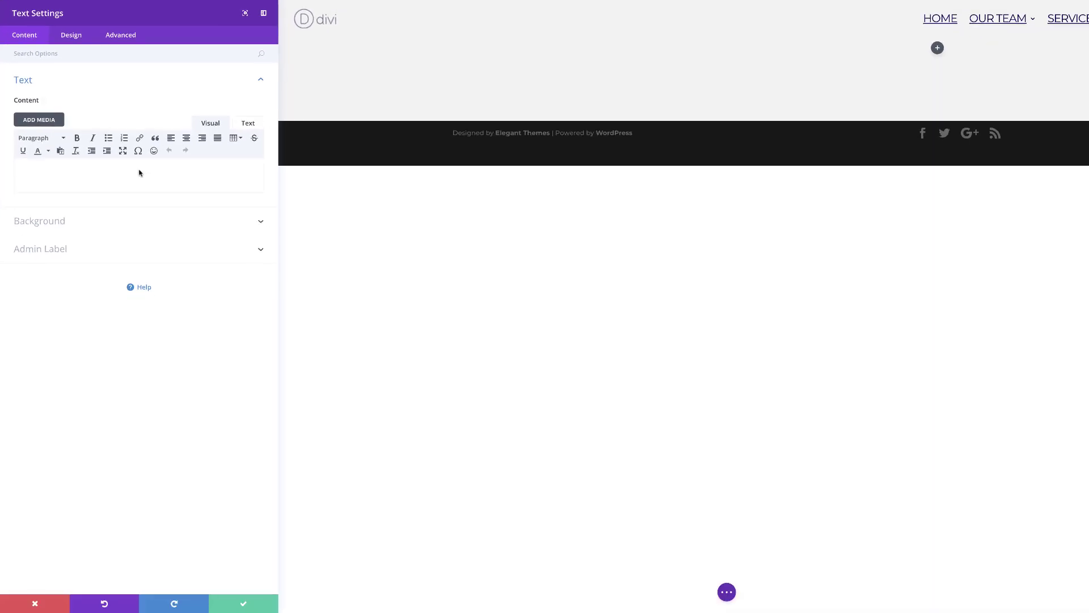
click(103, 171)
text(Creative)
Set the "Creative" text's font to Adamina with a Bold weight
click(73, 36)
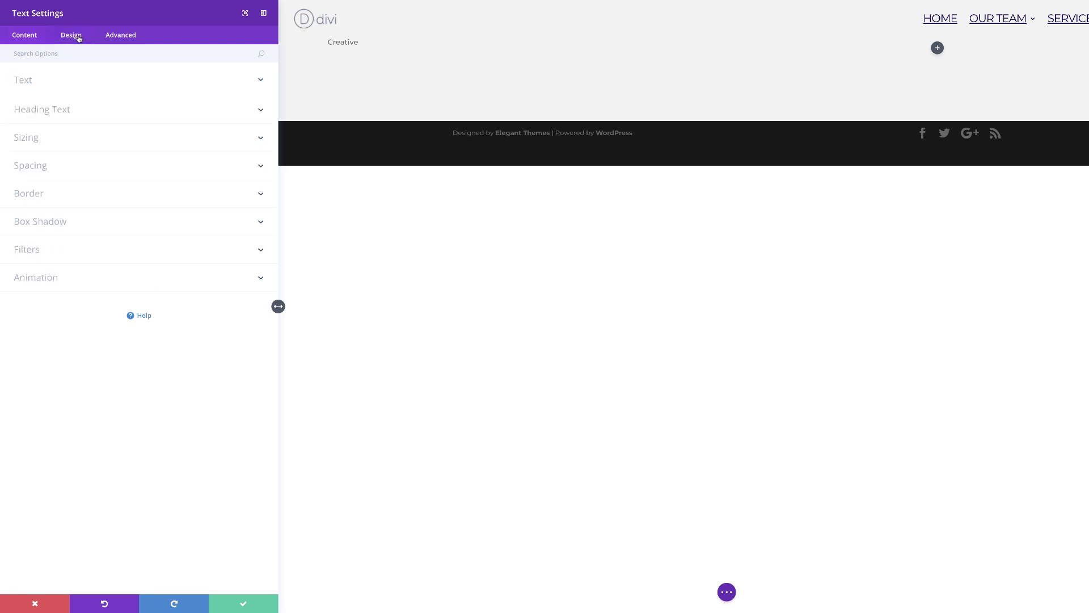
click(34, 83)
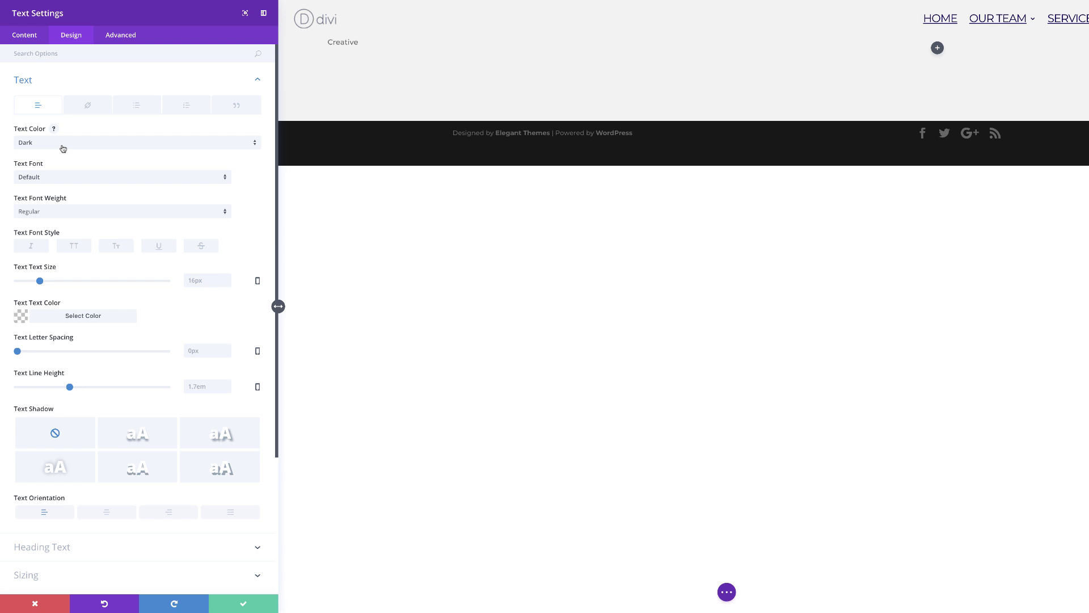
click(59, 180)
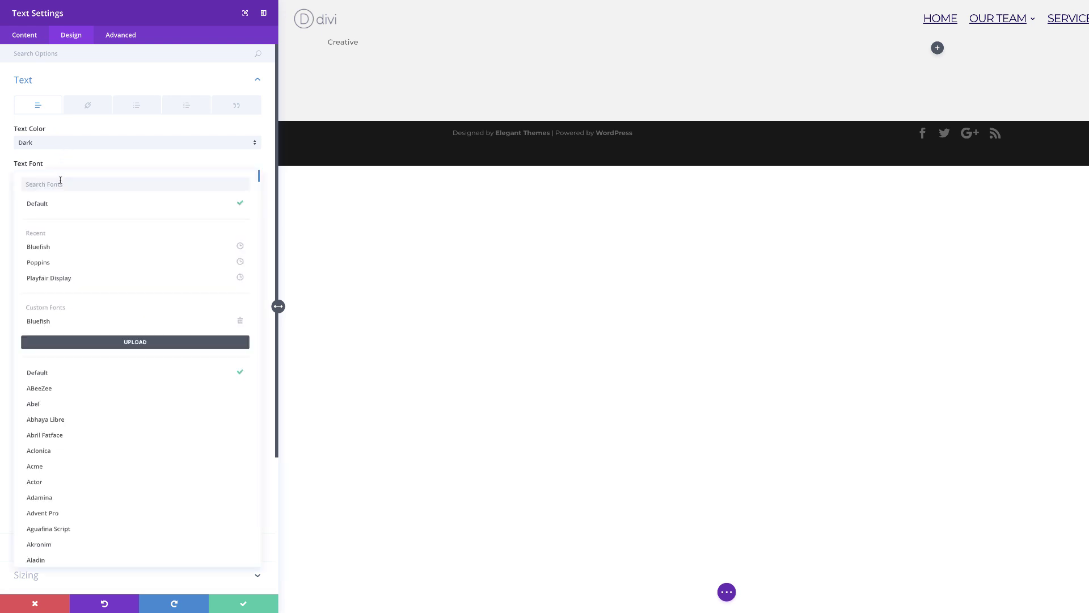
click(39, 497)
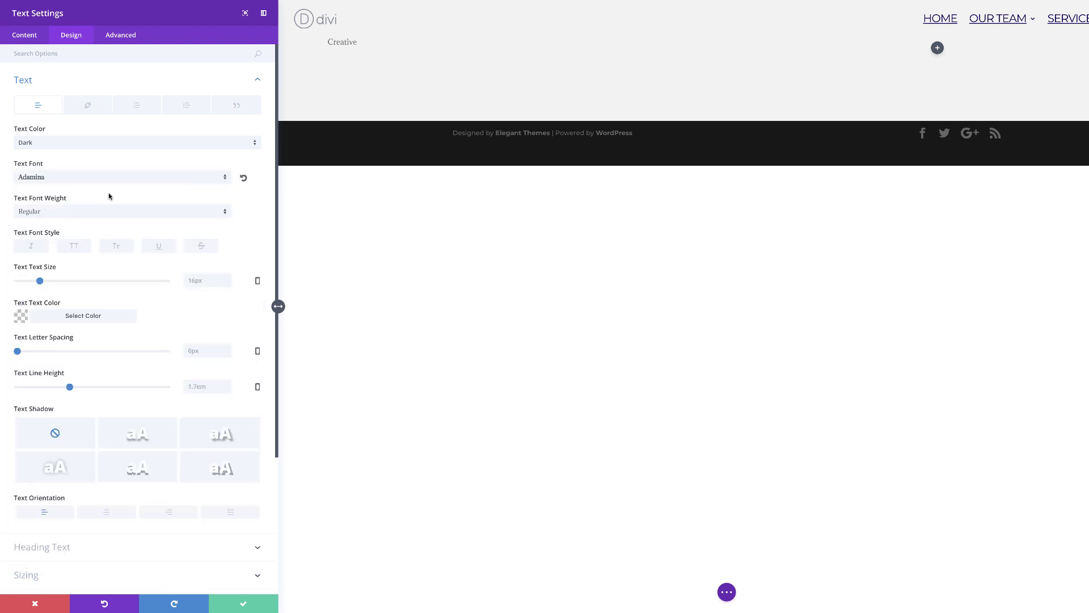
click(62, 213)
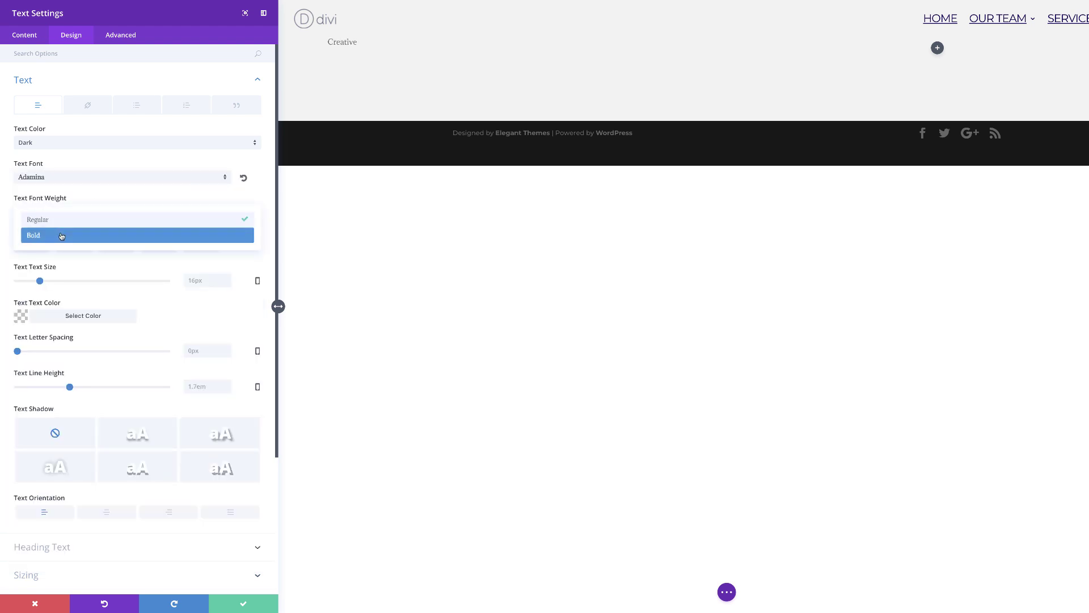
click(61, 235)
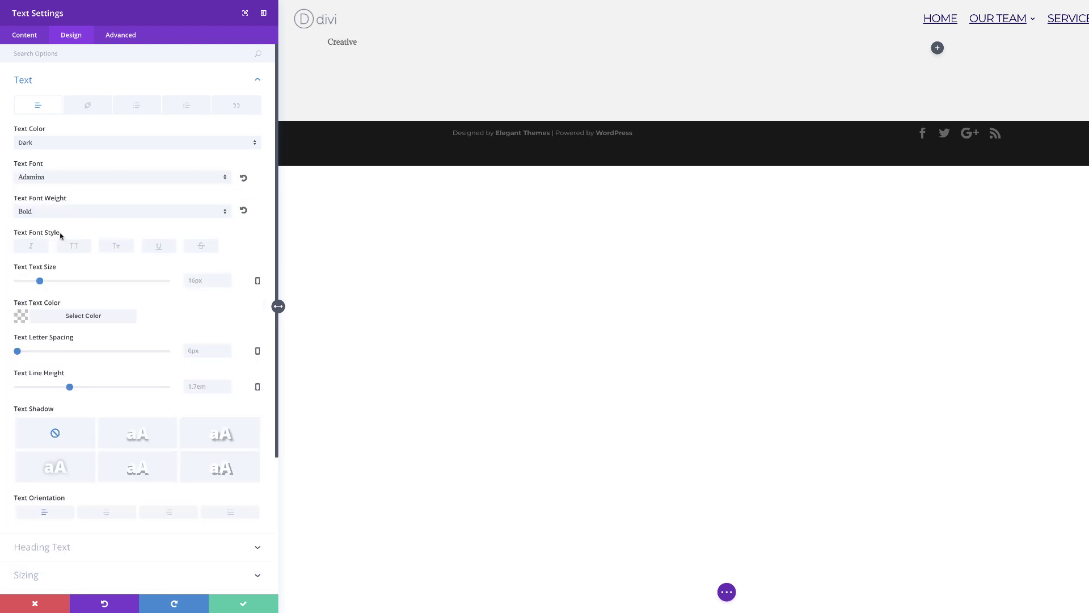
Underline the "Creative" text and set its underline color to #769cc9
click(159, 246)
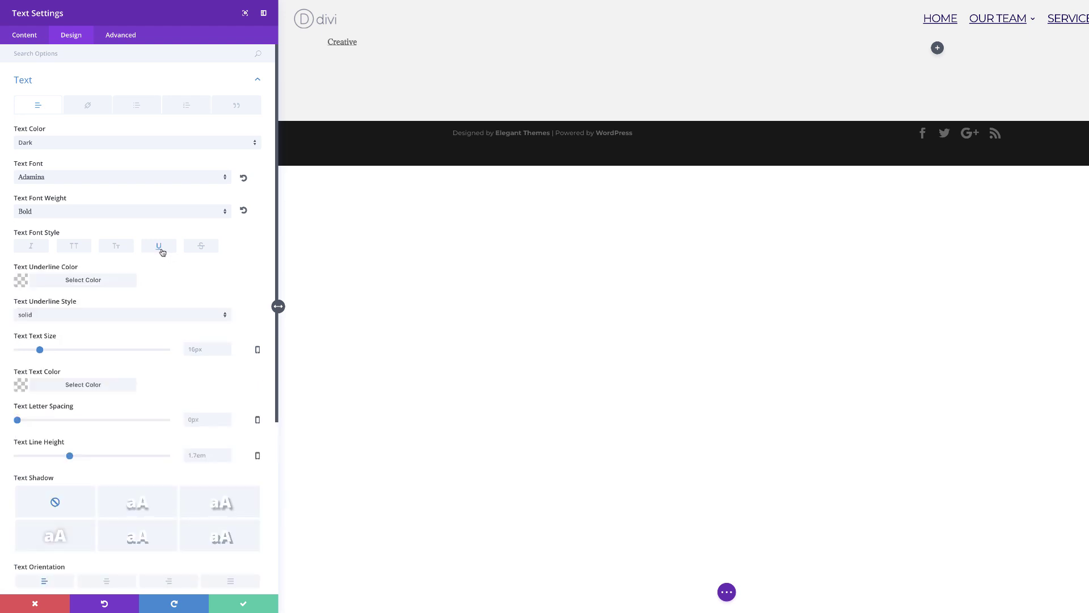
click(21, 281)
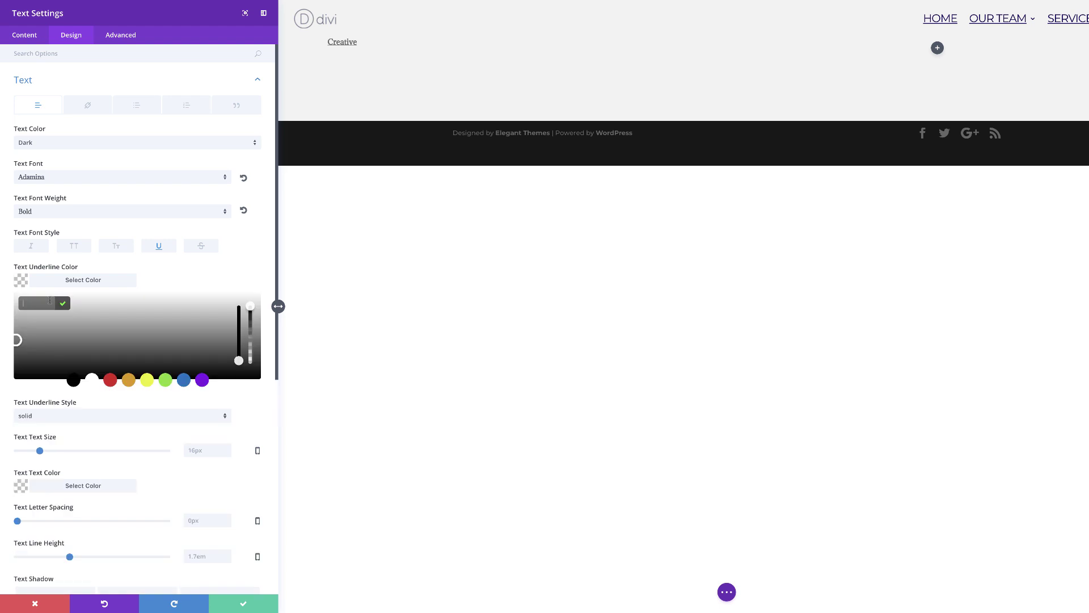
click(50, 301)
text(#769cc9)
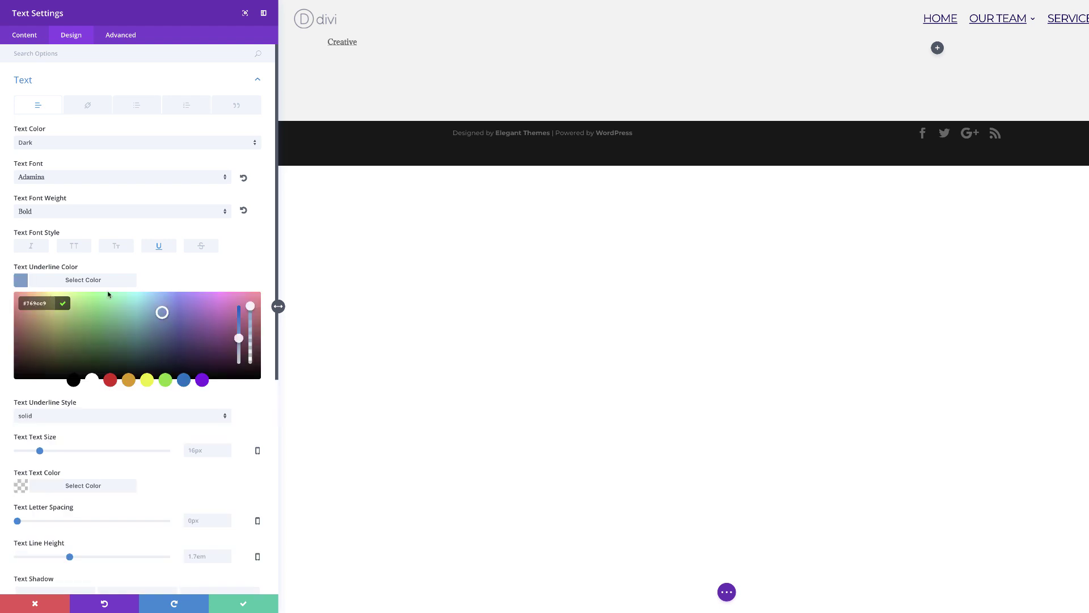
scroll(77, 434, down, 1)
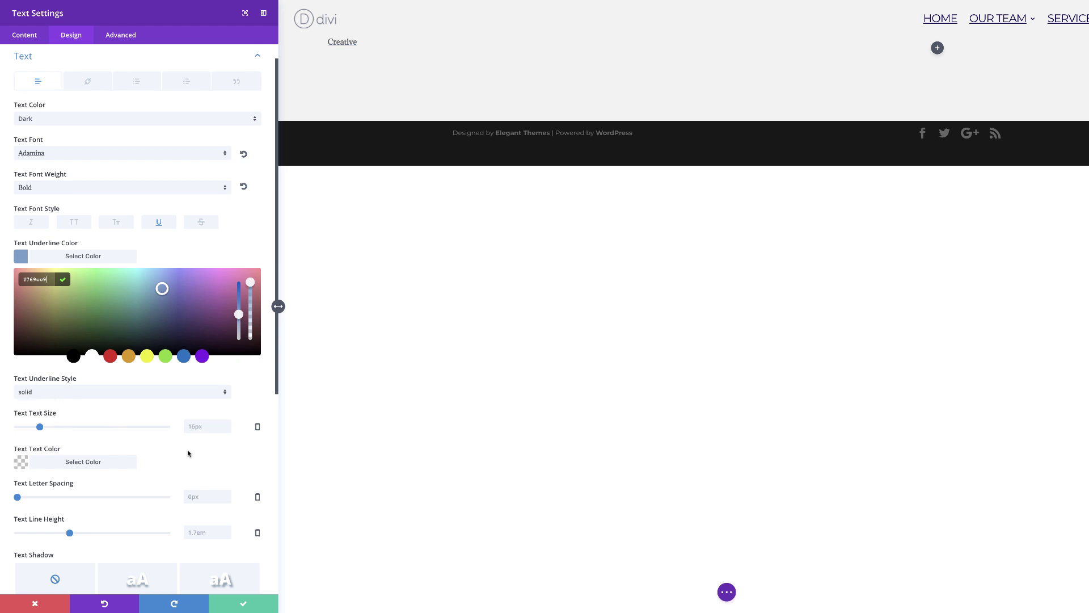
Set the "Creative" text's size to 73px and its text color to #140056
scroll(189, 452, down, 2)
scroll(188, 451, down, 3)
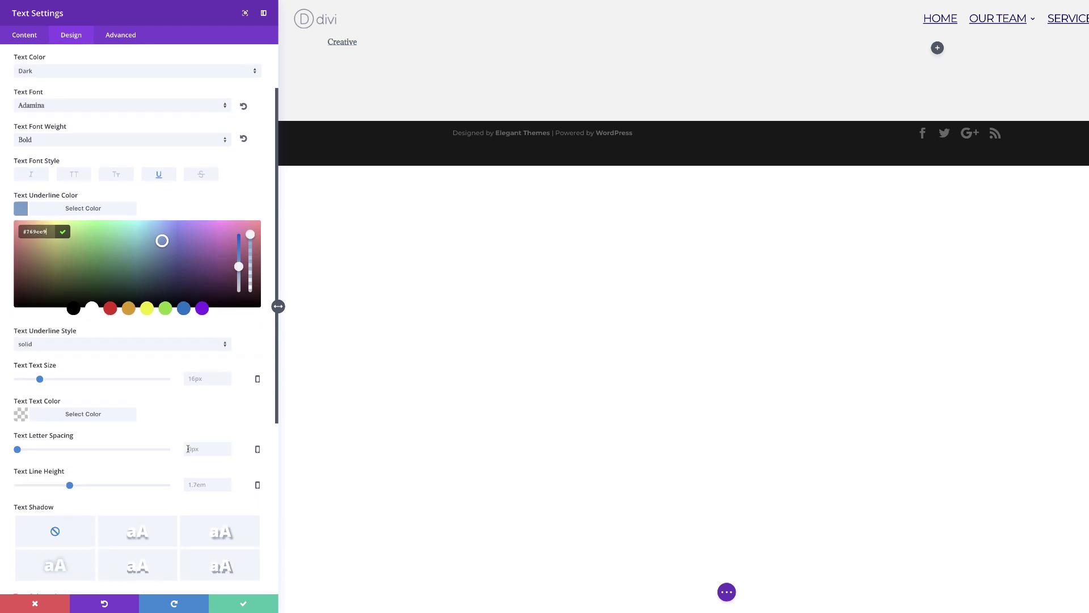
drag(41, 340, 128, 340)
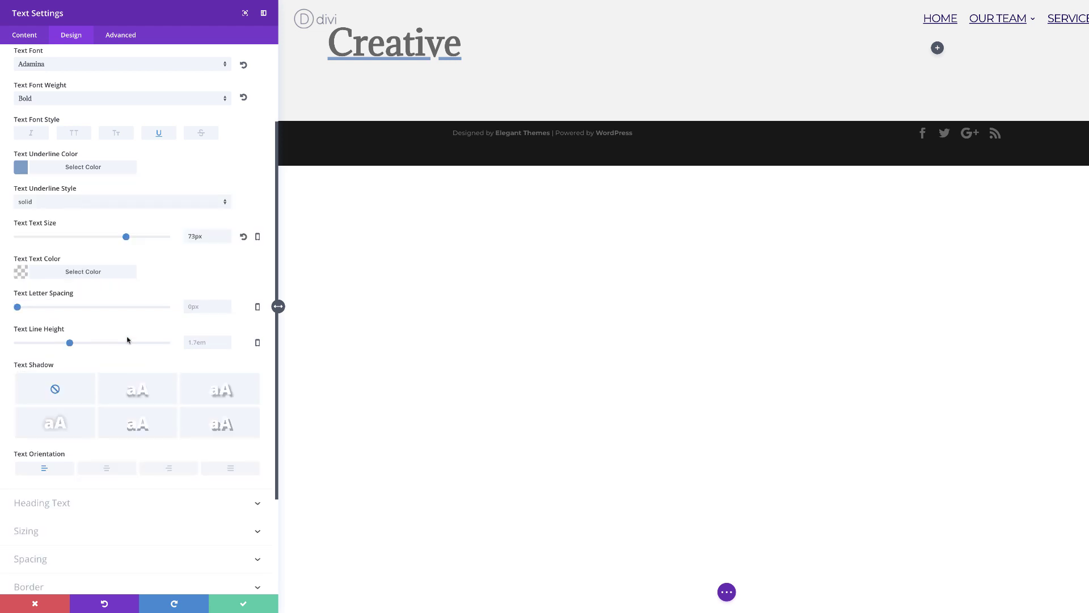
click(22, 273)
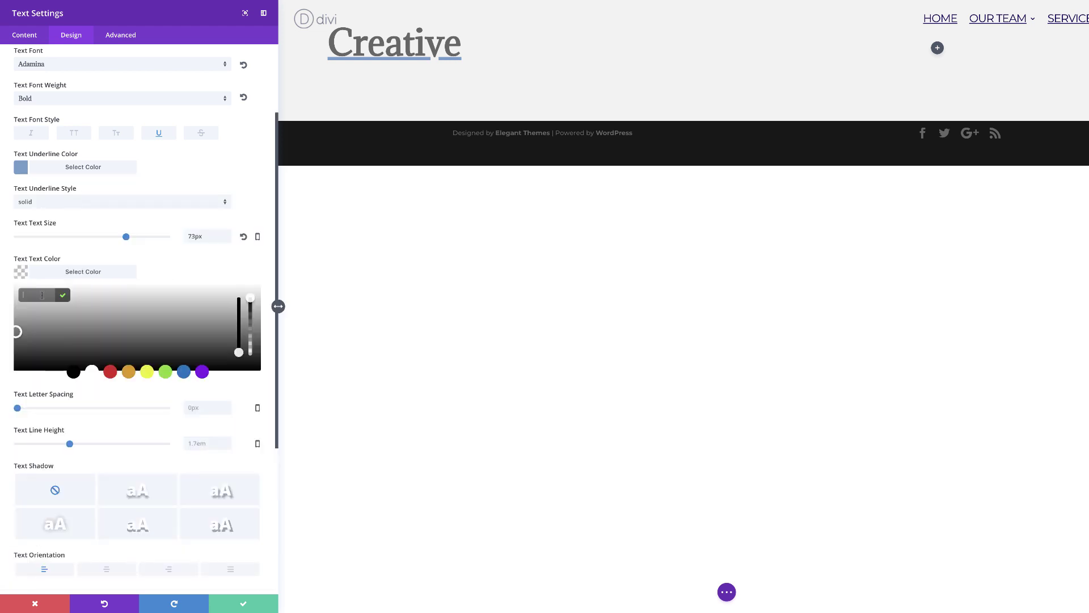
text(#140056)
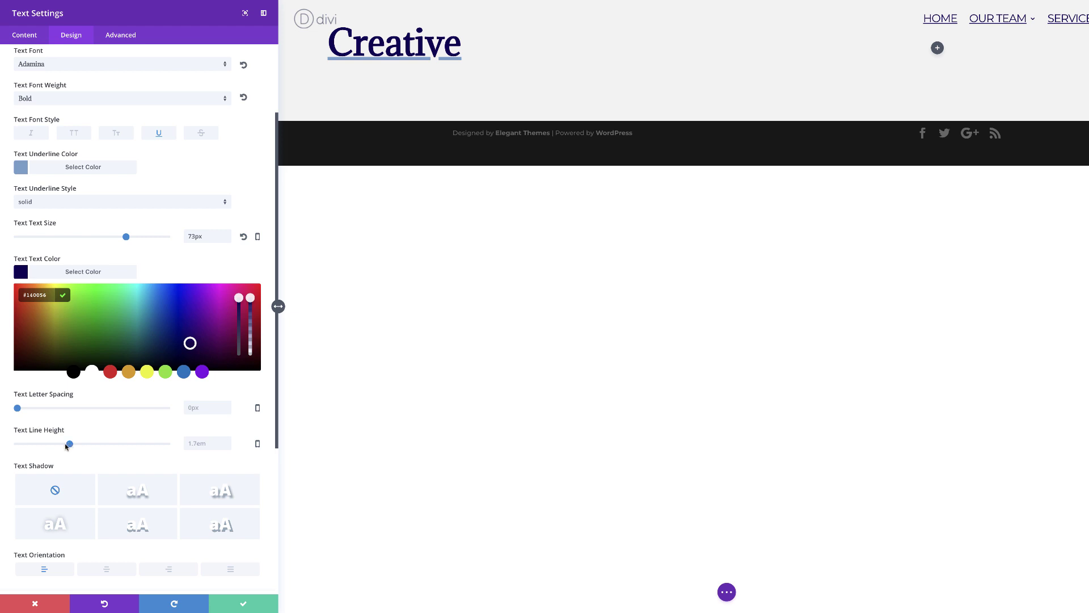
Give the "Creative" text a 1em line height, centered orientation and uppercase style, and save the module
drag(69, 445, 18, 445)
click(41, 467)
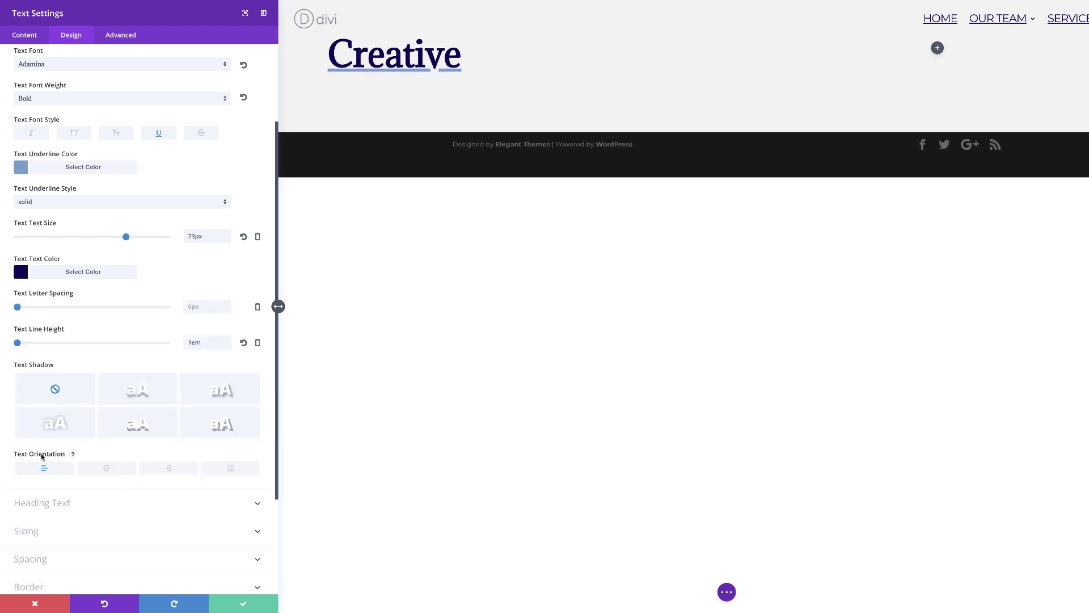
click(108, 470)
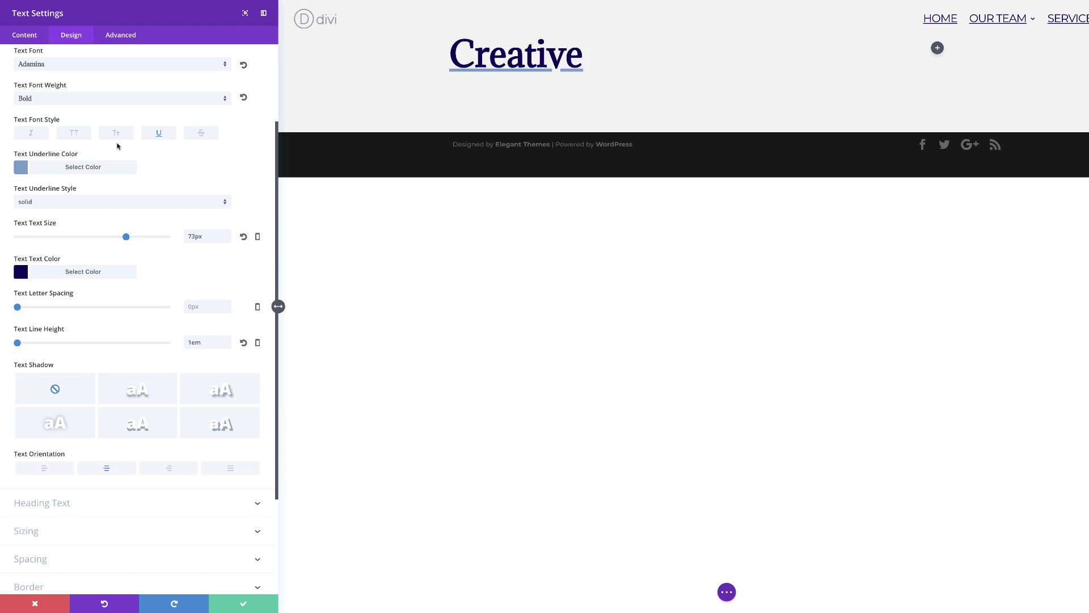
click(77, 137)
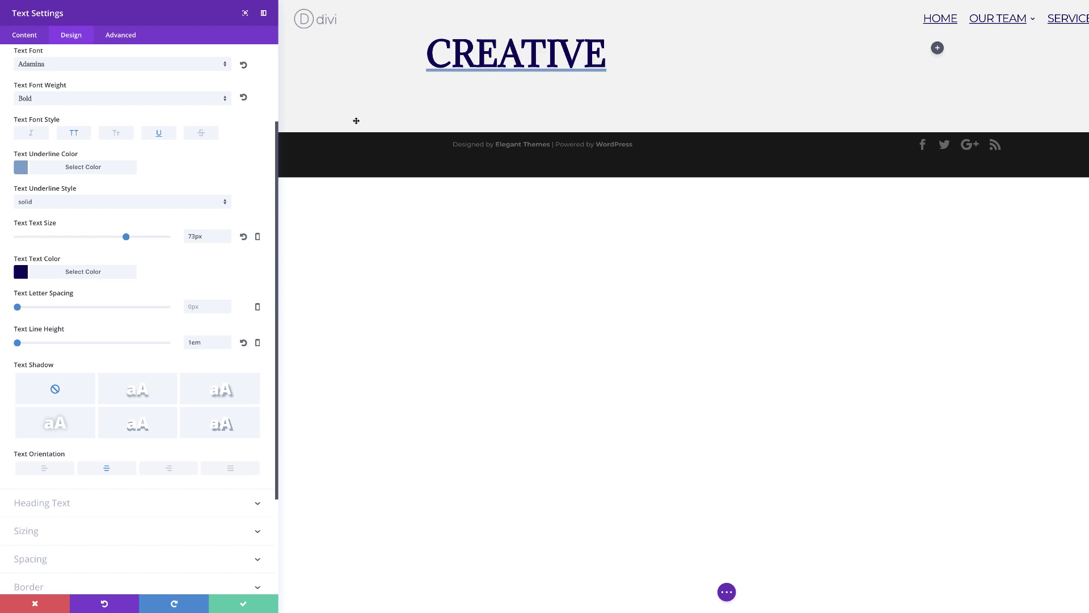
click(246, 603)
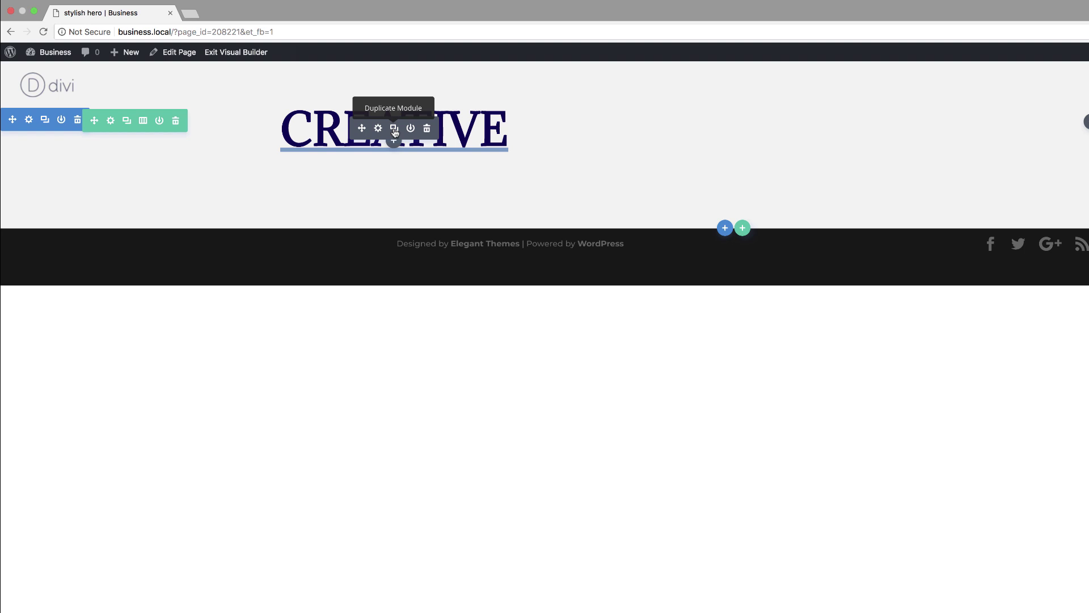
Duplicate the "CREATIVE" text module and replace the copy's text with "VIBES"
click(394, 129)
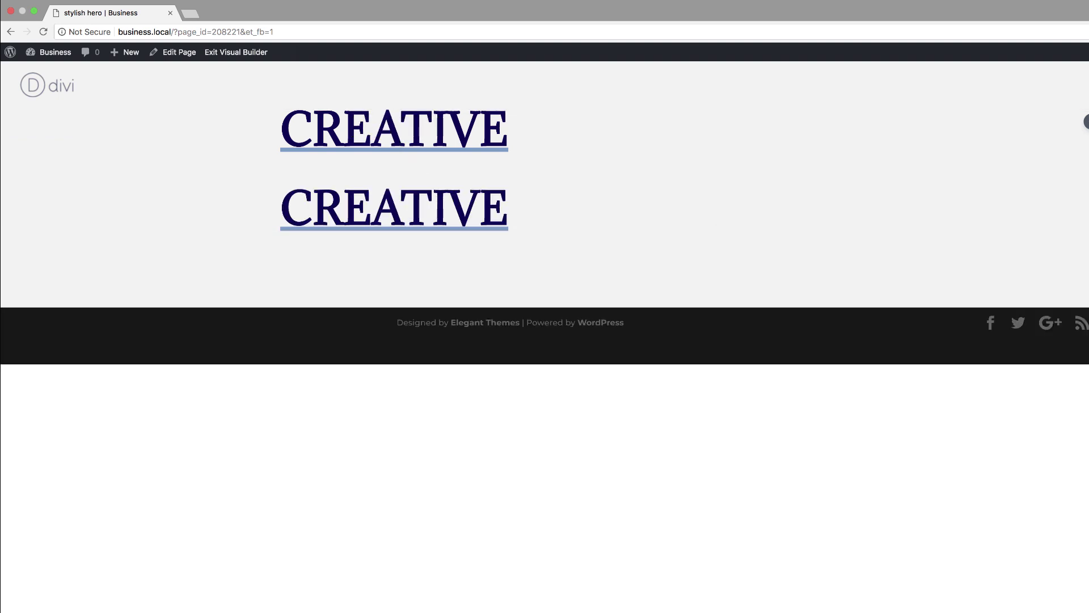
click(334, 207)
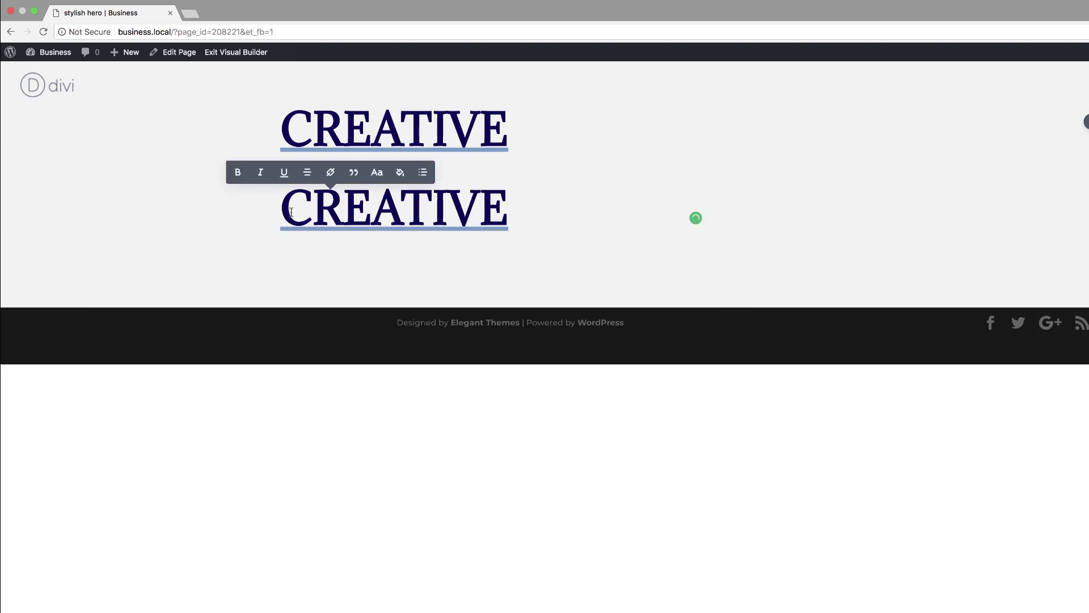
key(shift+Right)
key(shift+Right)
key(shift+Right)
key(shift+Right)
key(shift+Right)
key(shift+Right)
key(shift+Right)
key(shift+Right)
text(VIBES)
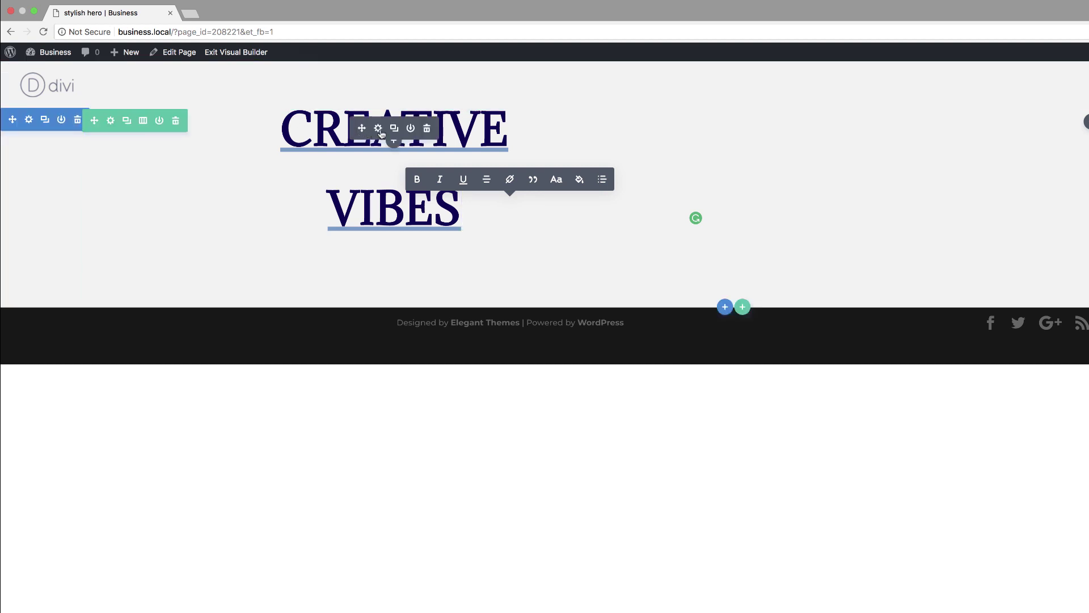
Set the "CREATIVE" text module's top custom margin to 120 and save the module
click(399, 138)
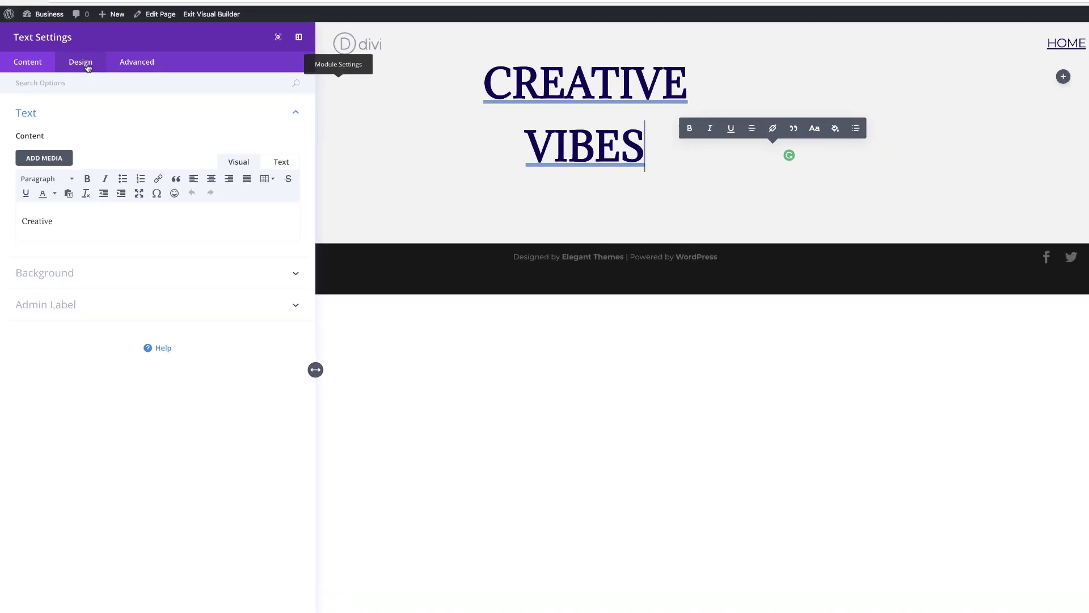
click(81, 63)
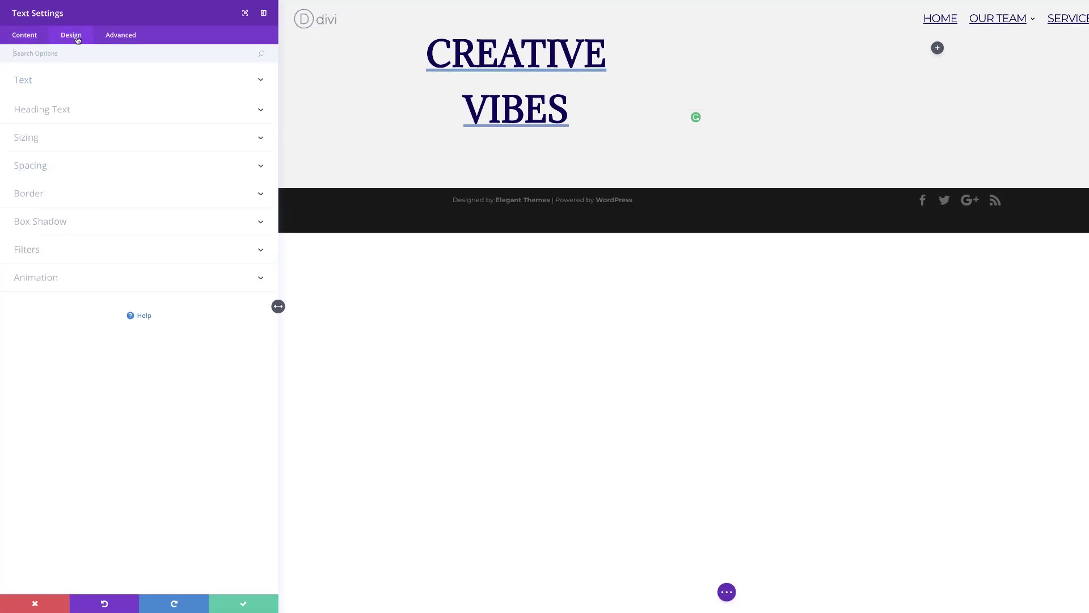
click(40, 165)
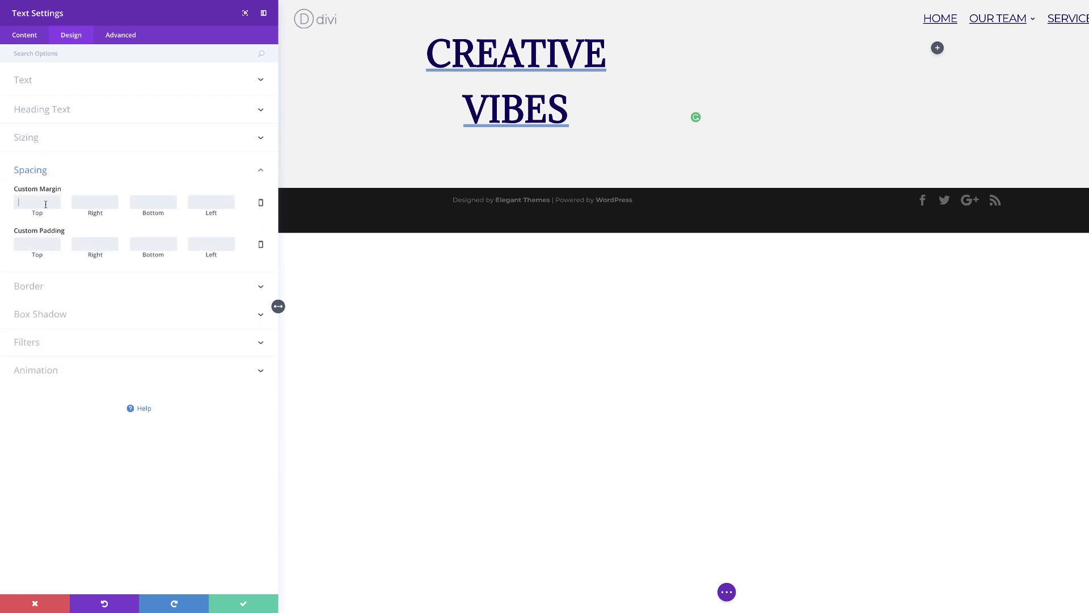
click(45, 203)
text(120)
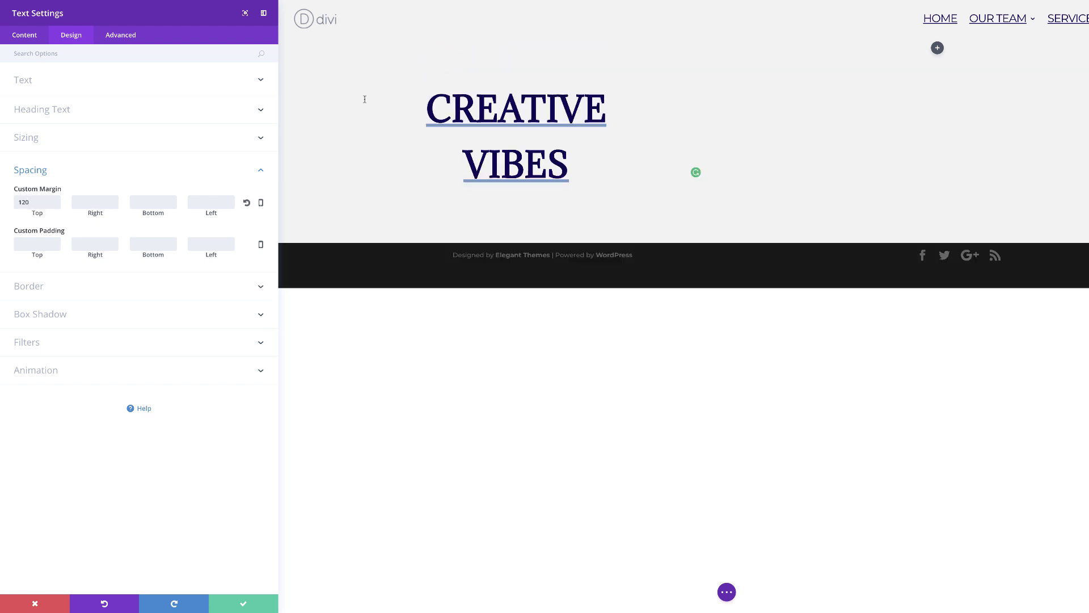
click(247, 602)
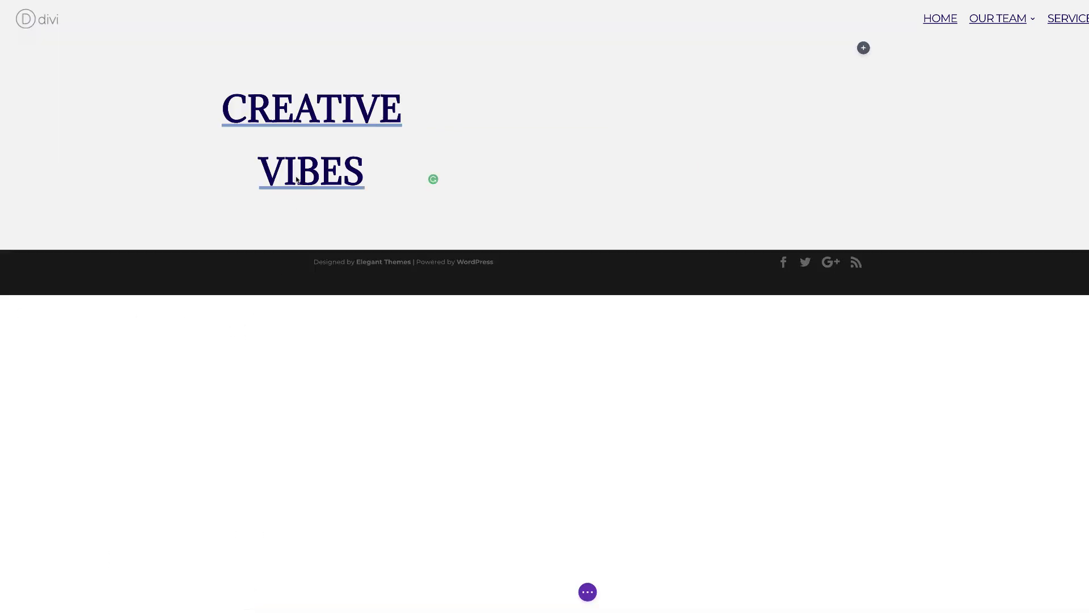
Change the "VIBES" text's underline color to light pink and save the module
mouse_move(299, 173)
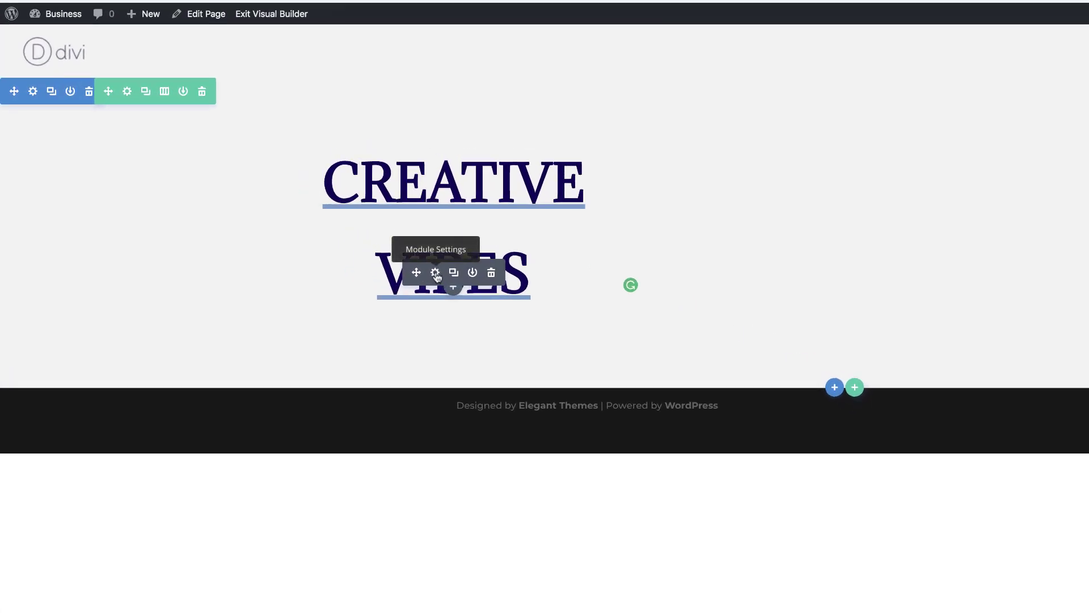
click(435, 273)
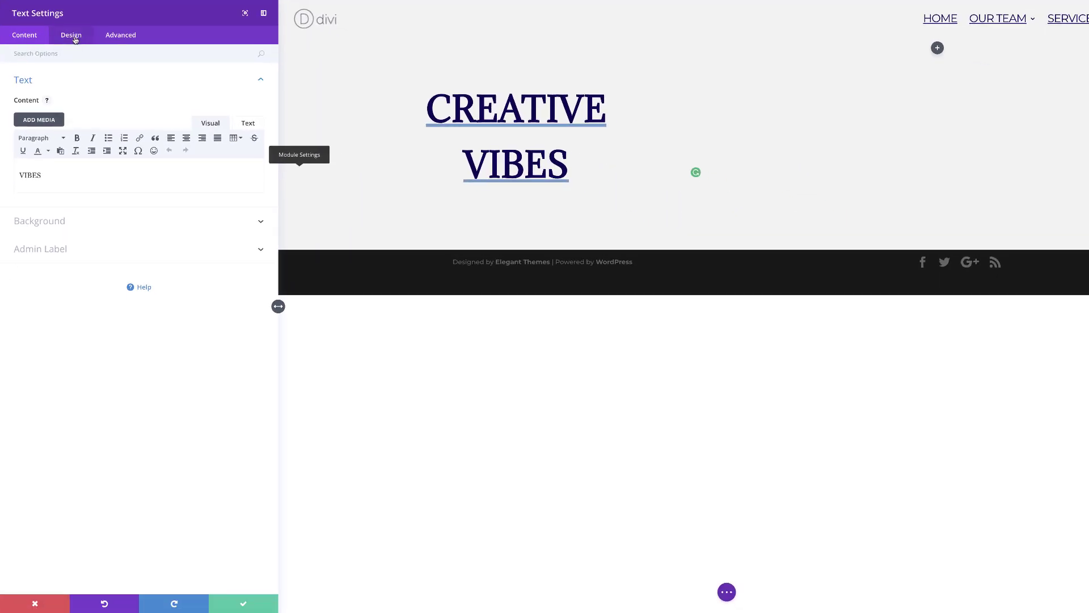
click(73, 37)
click(39, 81)
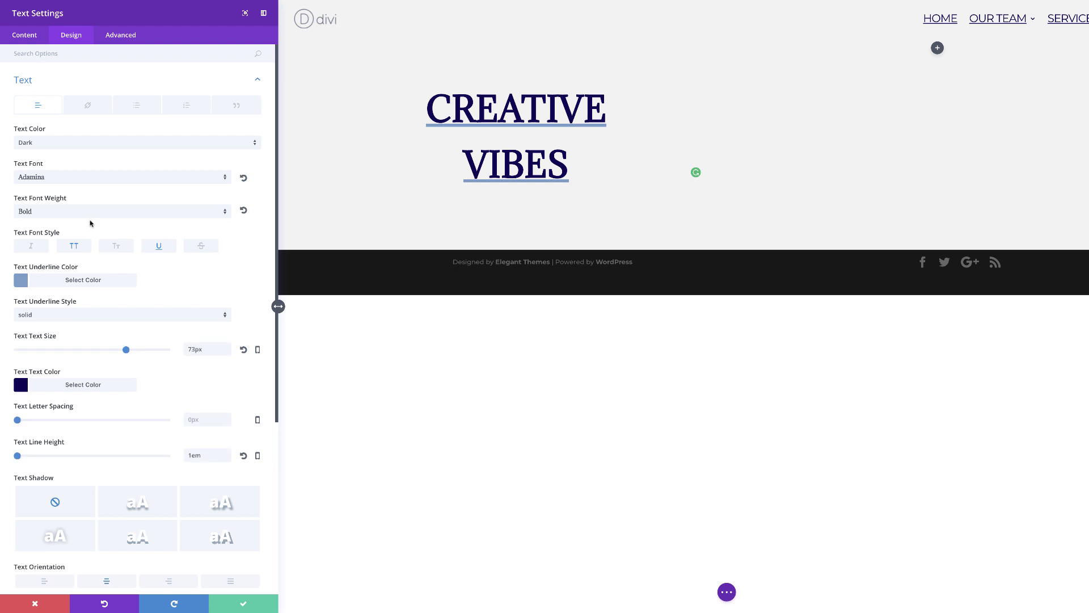
click(22, 281)
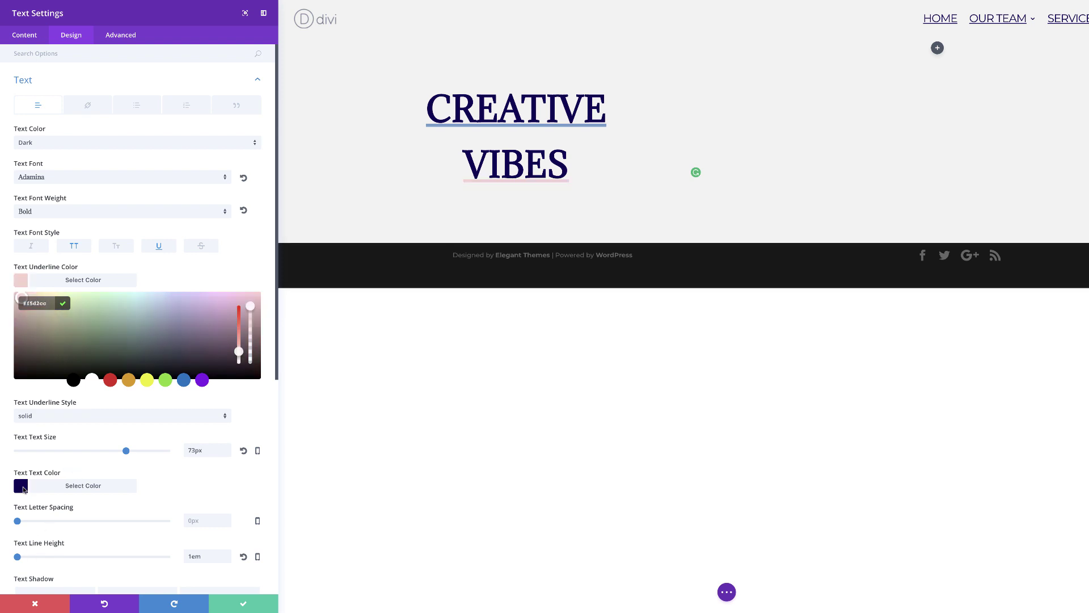
click(21, 487)
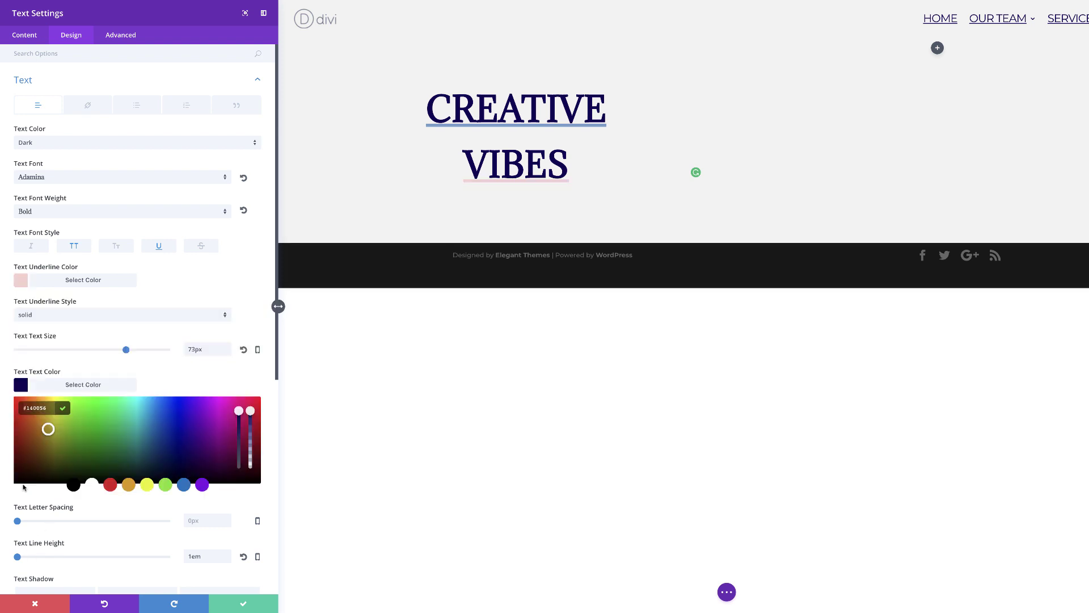
double_click(46, 407)
click(45, 408)
click(244, 502)
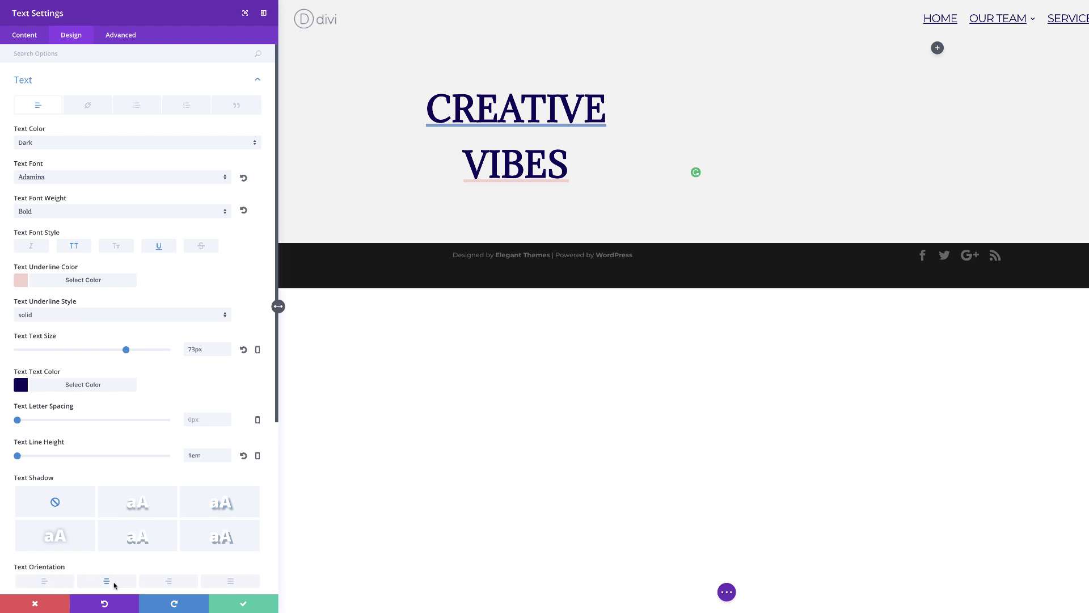
click(246, 601)
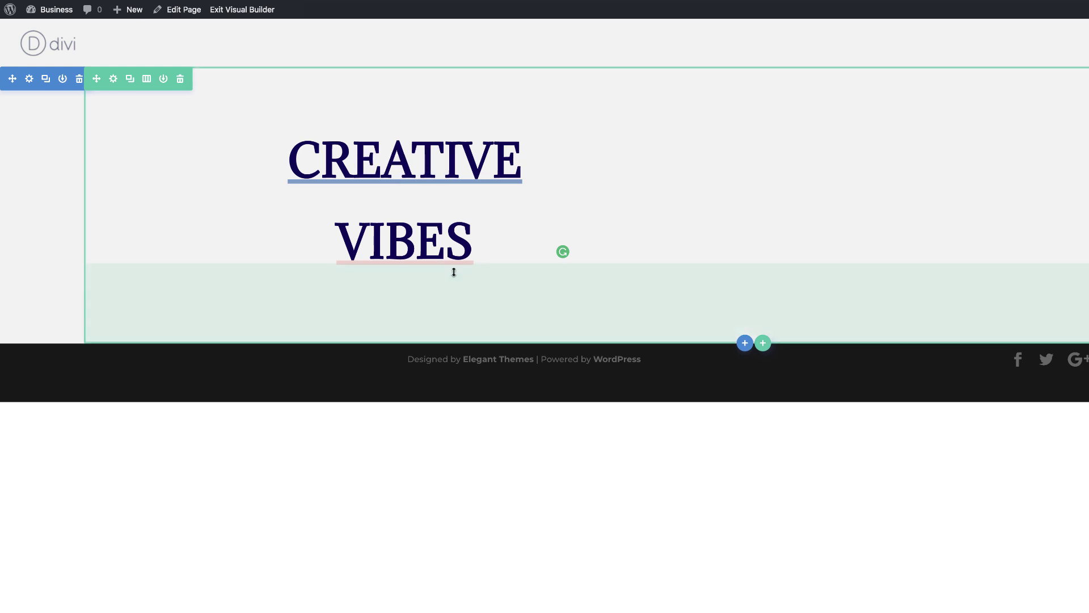
Switch the builder to wireframe view and add an Image module below the two Text modules in the first column
click(817, 585)
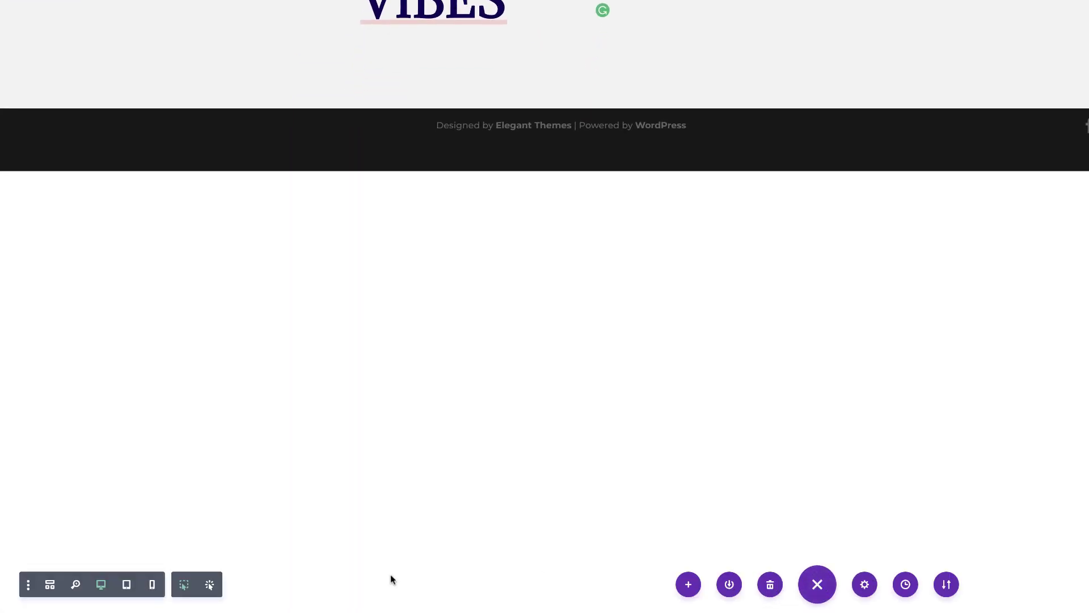
click(50, 584)
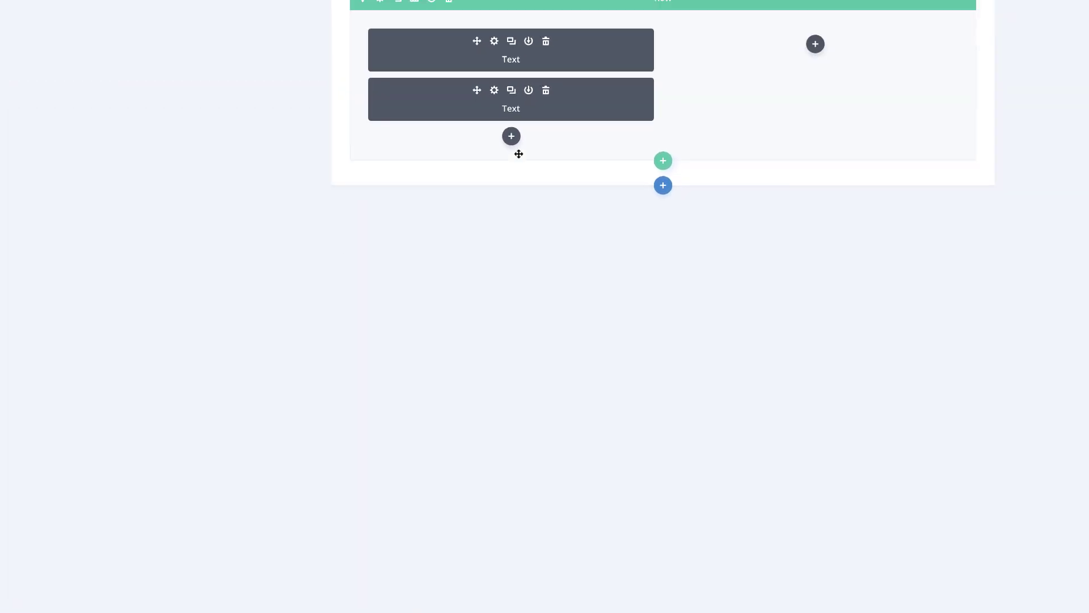
click(396, 231)
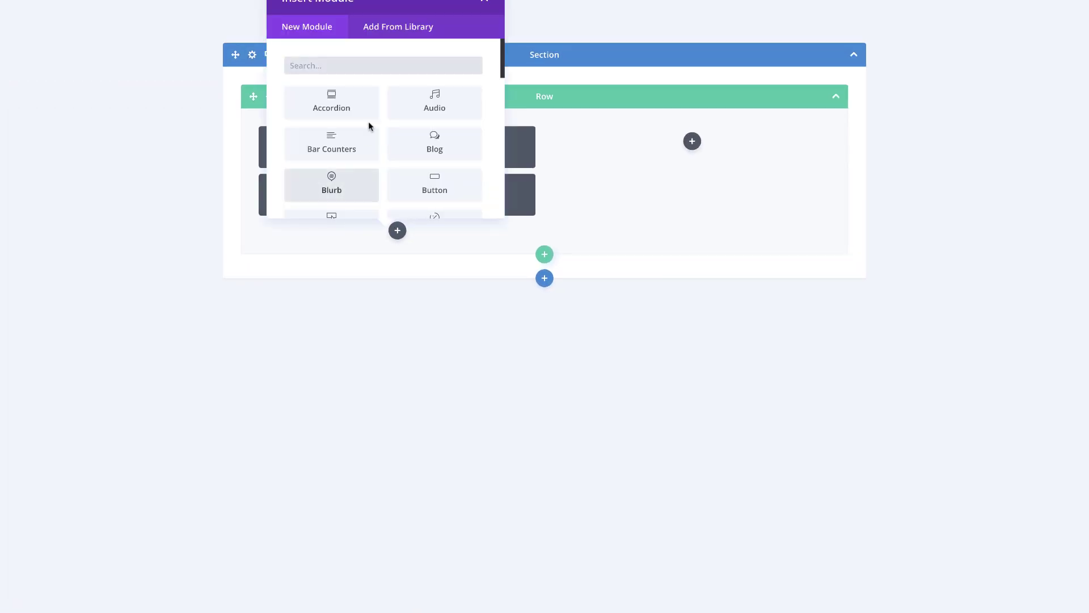
text(image)
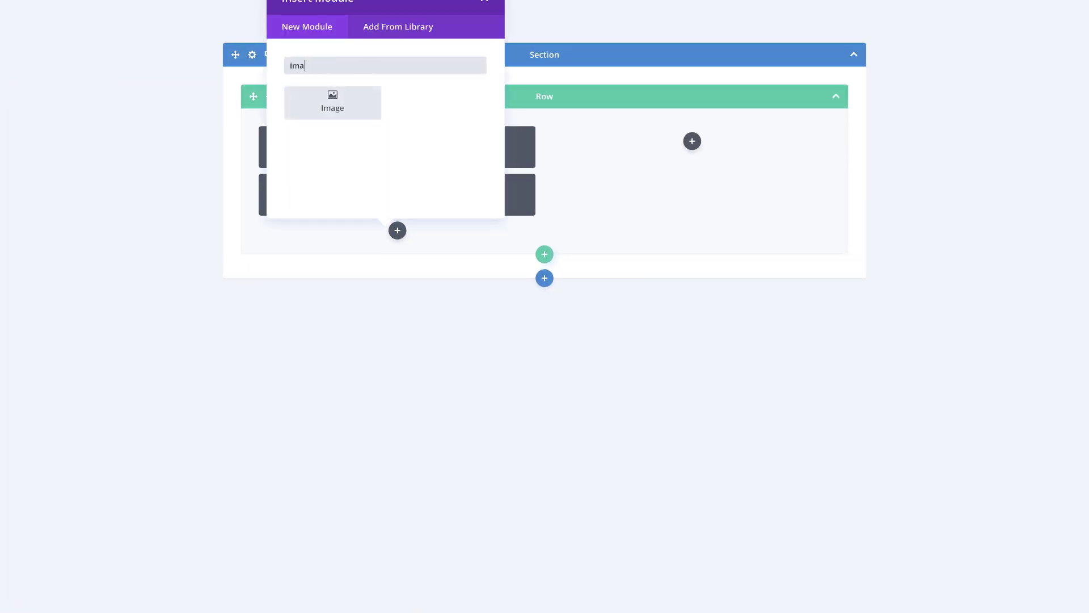
click(361, 101)
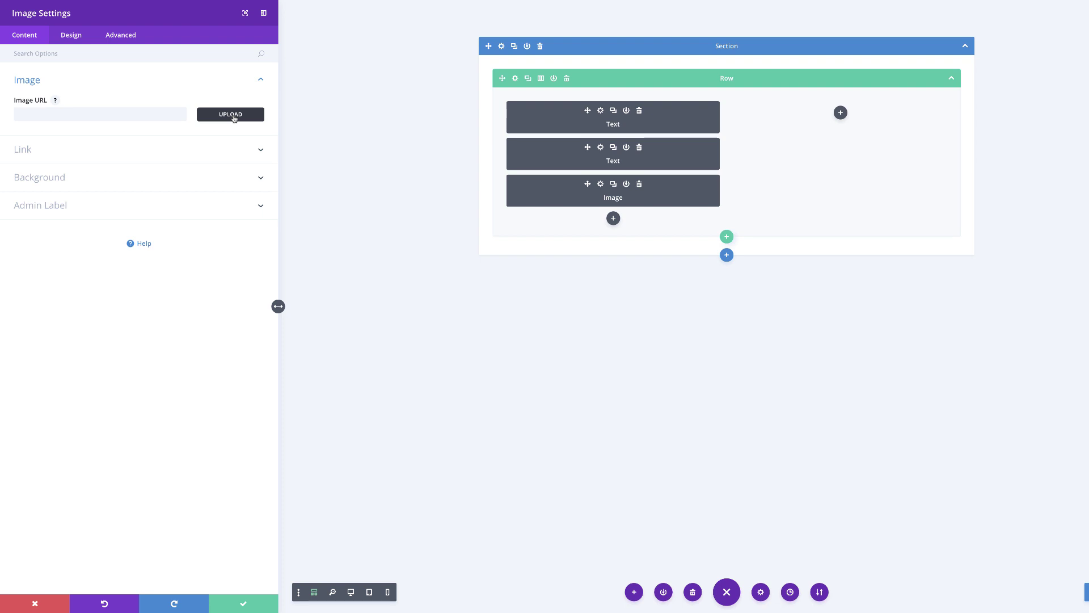
Use the "driehoek" picture from the media library as the Image module's image
click(230, 115)
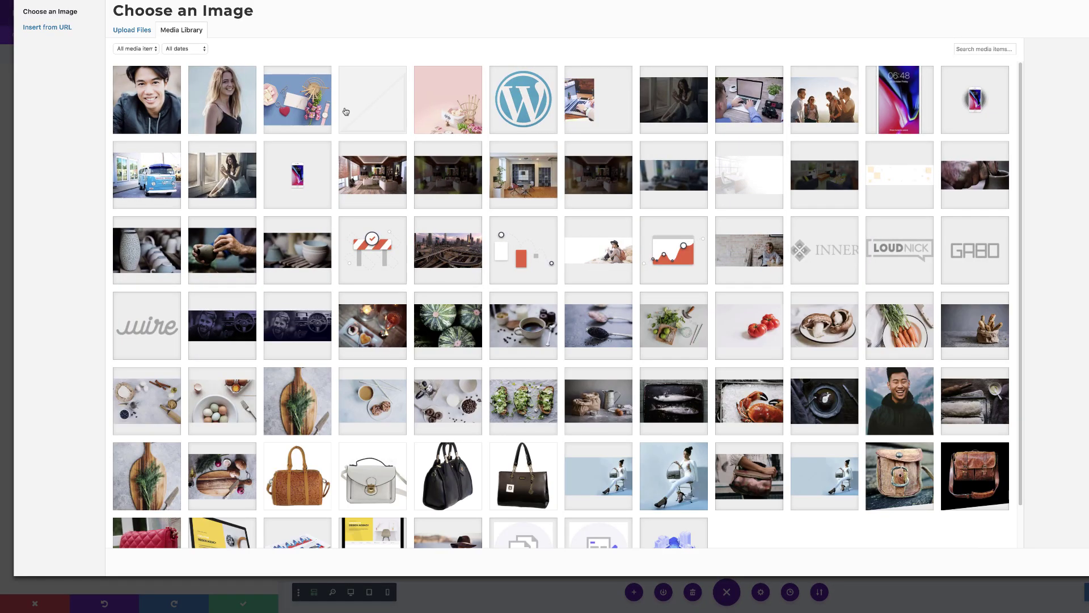
click(359, 106)
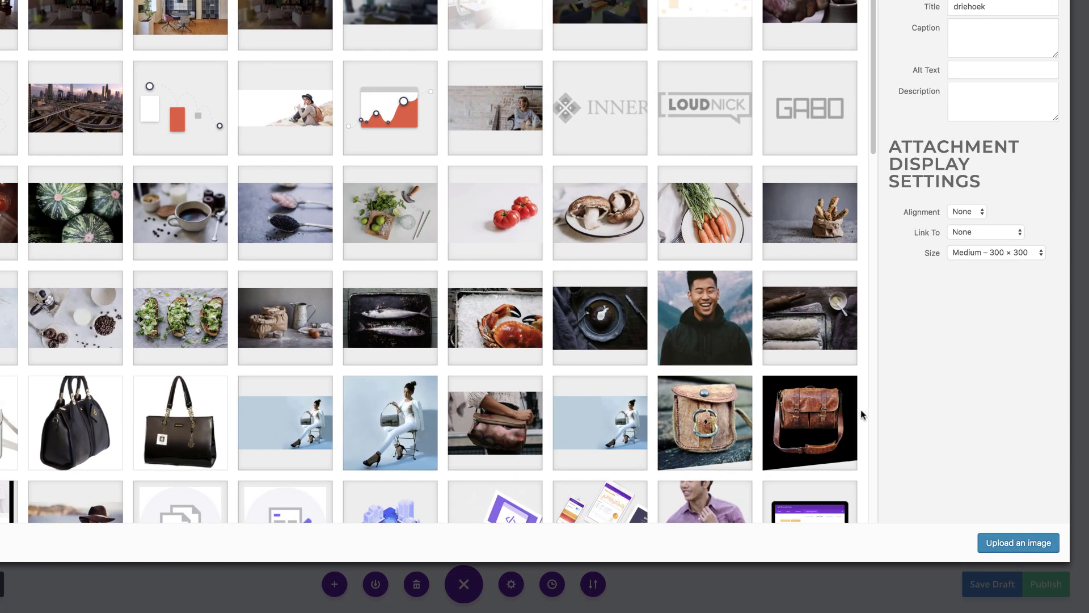
click(1001, 543)
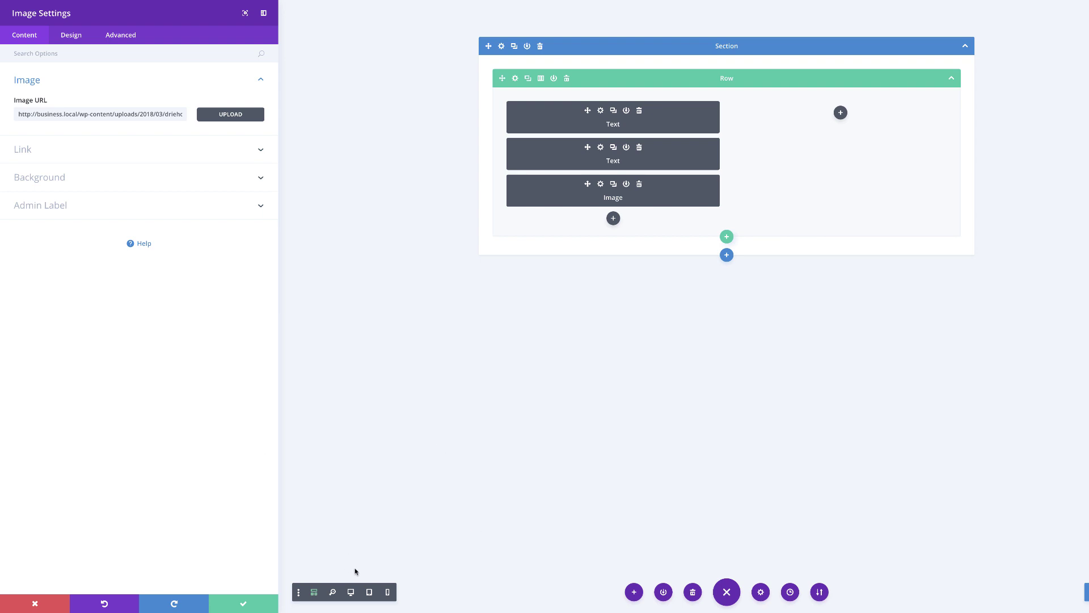
Return to the desktop view and add a linear gradient background to the "driehoek" Image module
click(353, 591)
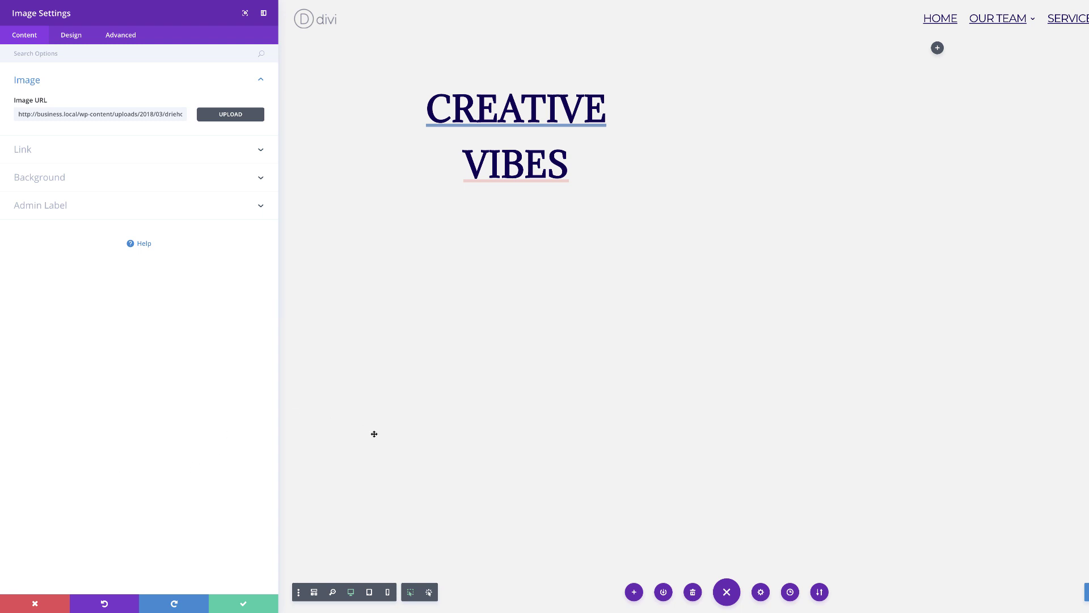
scroll(431, 370, down, 3)
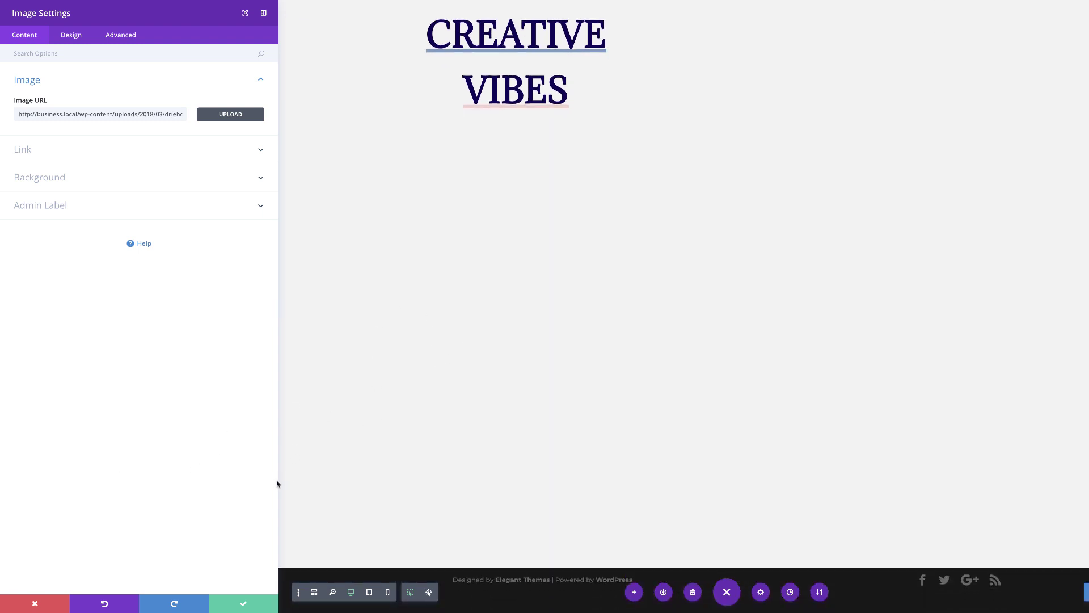
click(53, 177)
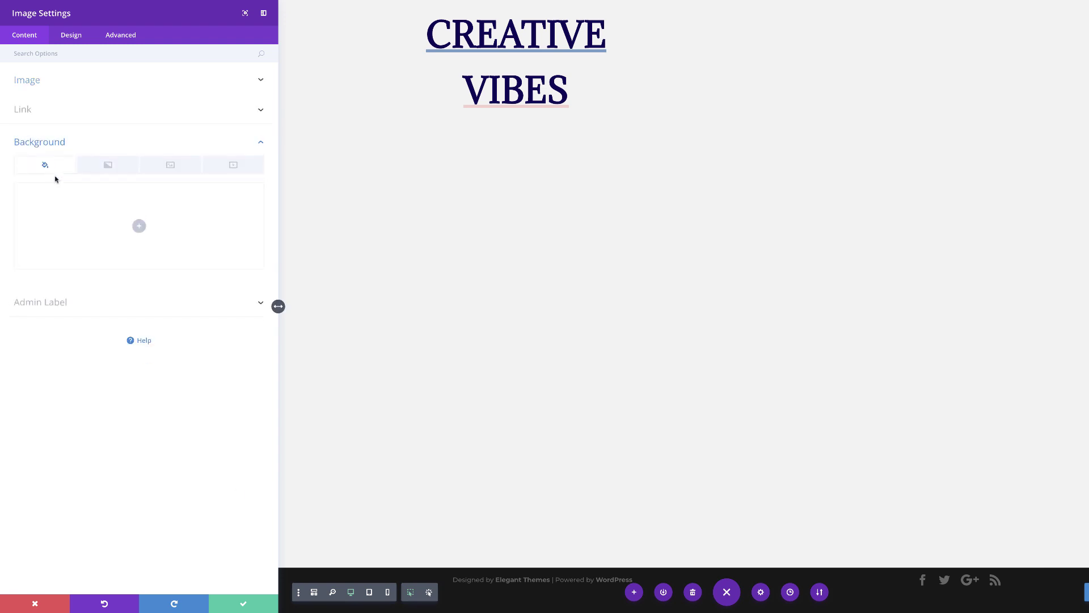
click(107, 165)
click(139, 226)
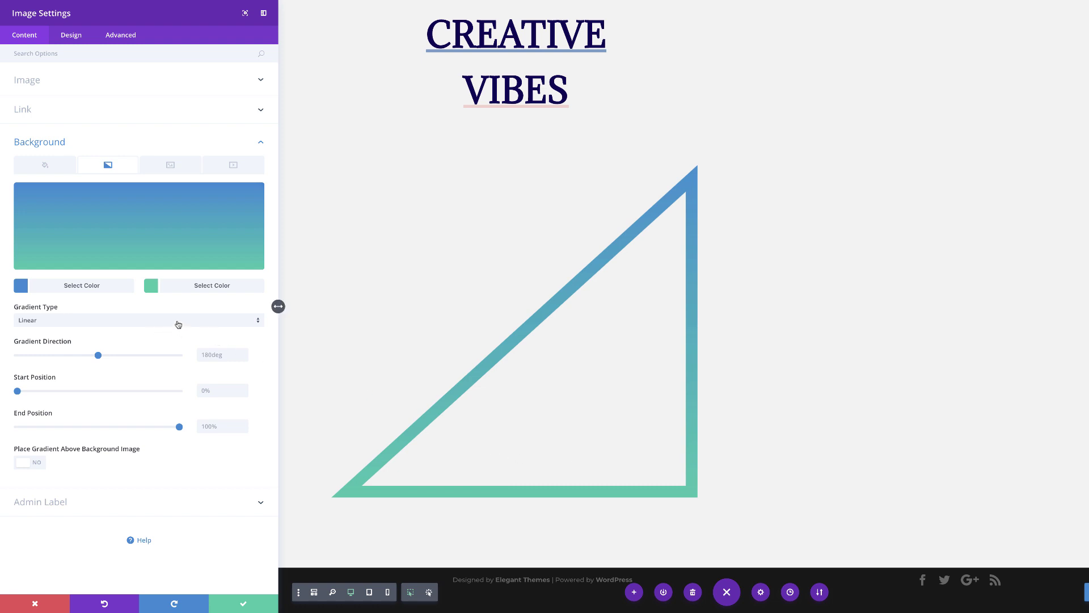
Change the triangle image's gradient colors to light pink and rgba(118,156,201,0.32)
click(21, 286)
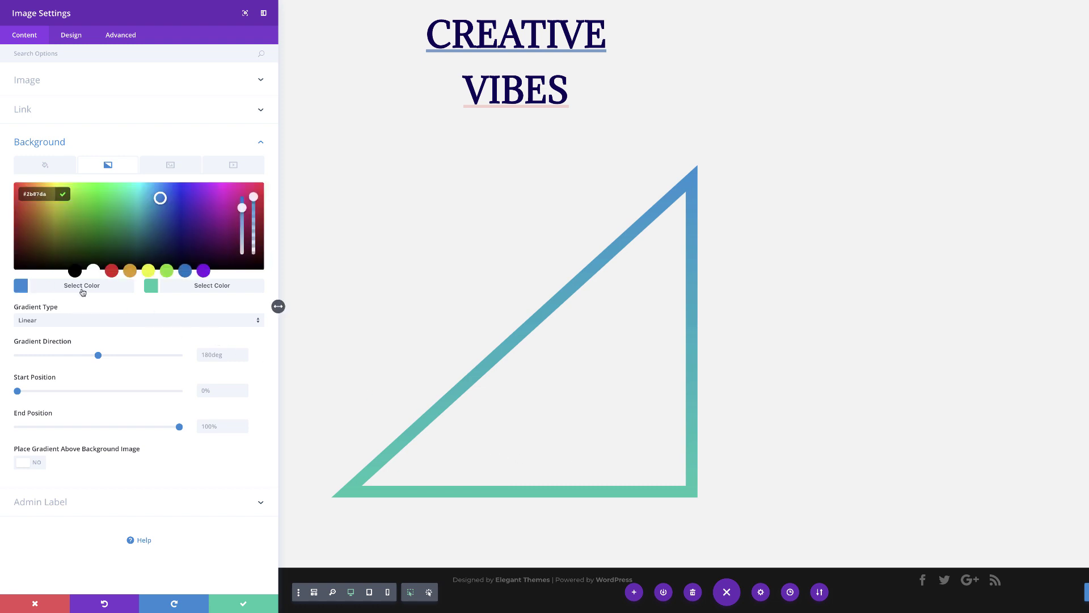
double_click(47, 194)
text(#f5d2cc)
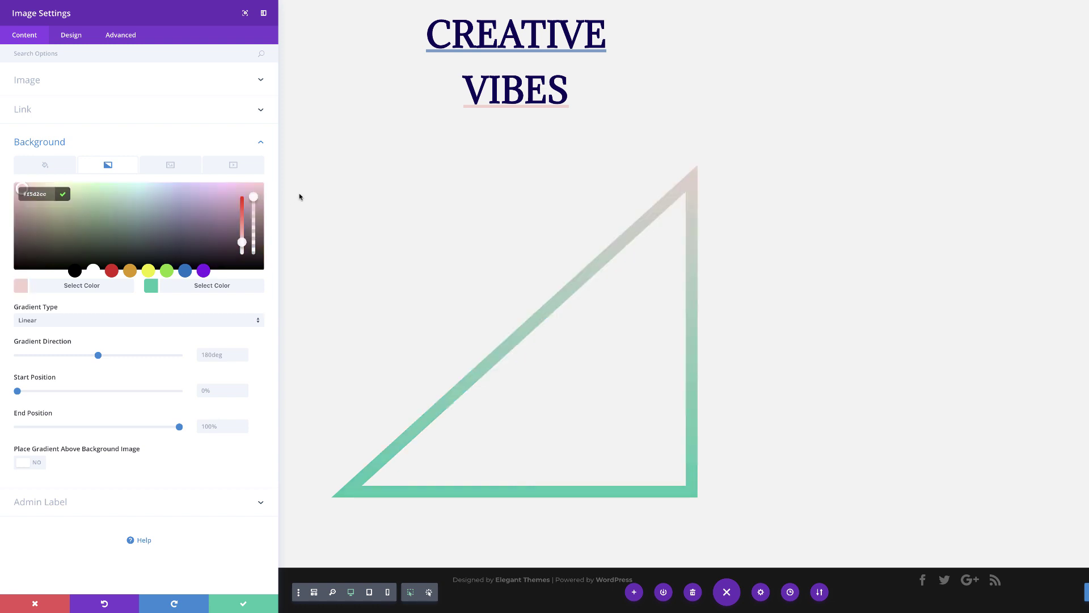
click(150, 286)
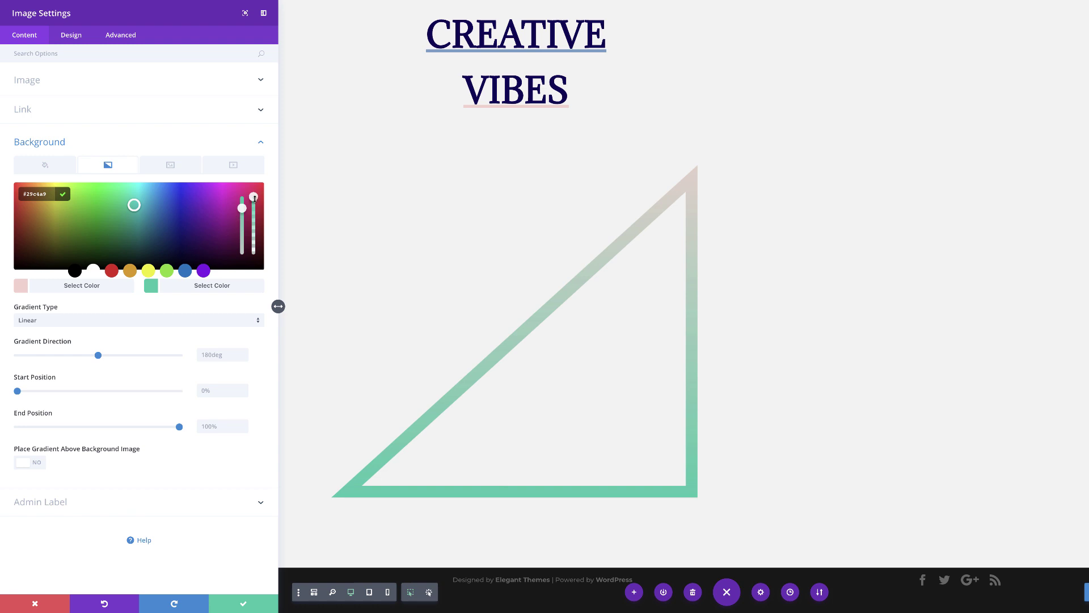
drag(254, 198, 257, 215)
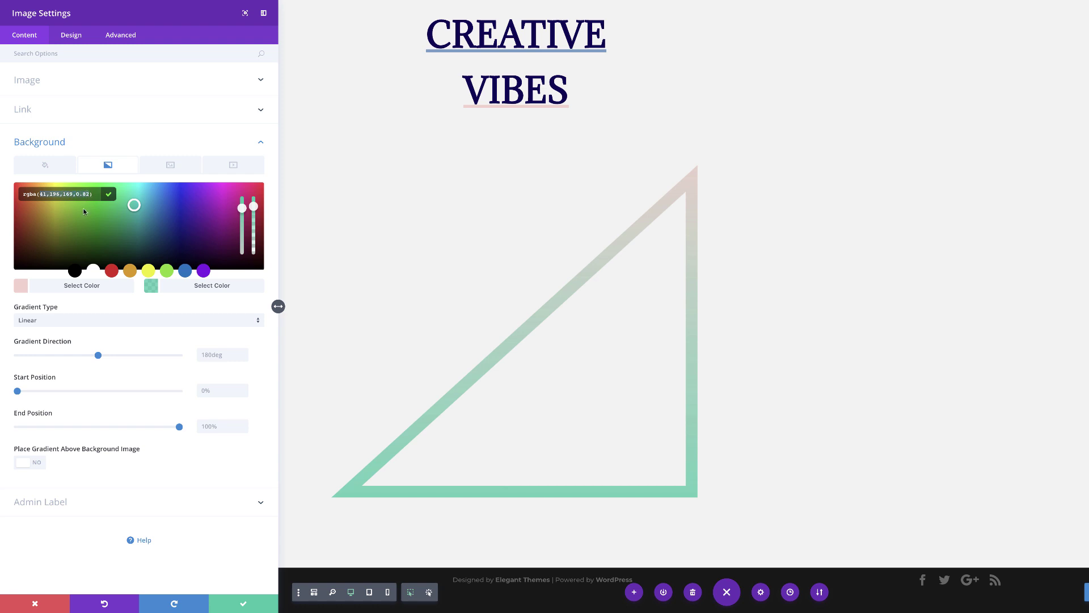
text(rgba(118,156,201,0.32))
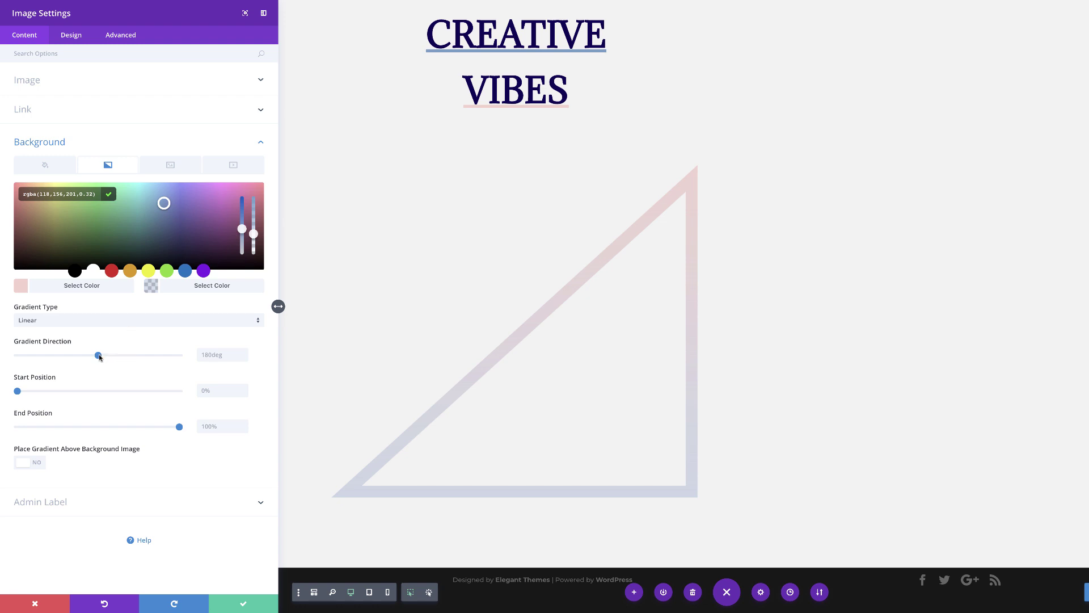
Set the triangle's gradient direction to 224deg and bring the gradient's start and end positions closer together
drag(98, 355, 118, 355)
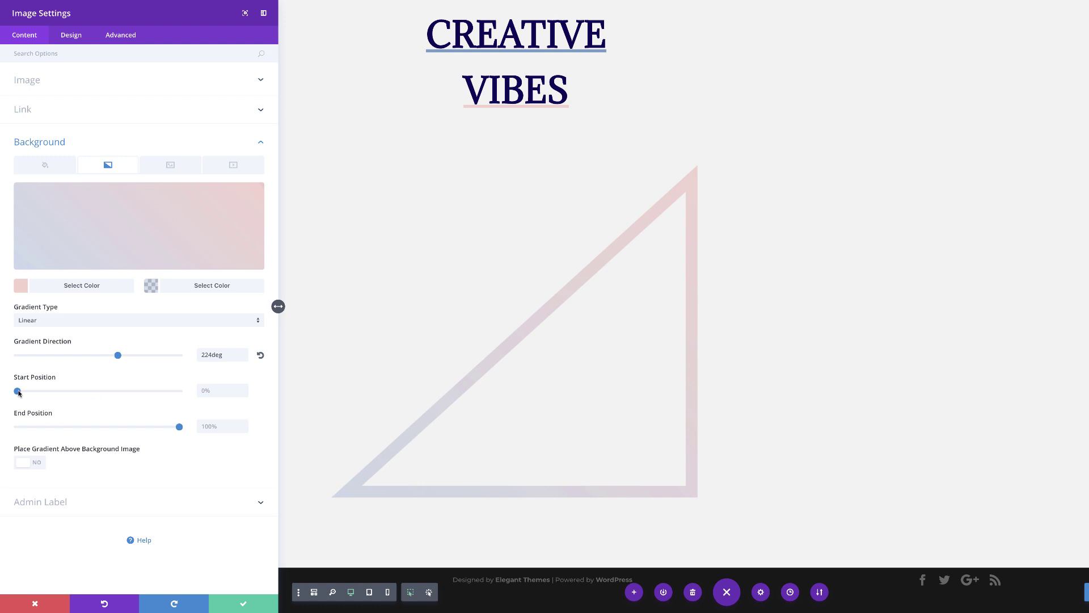
drag(18, 391, 85, 391)
drag(178, 427, 141, 426)
Give the triangle Image module a 10% top margin and save the module
click(76, 36)
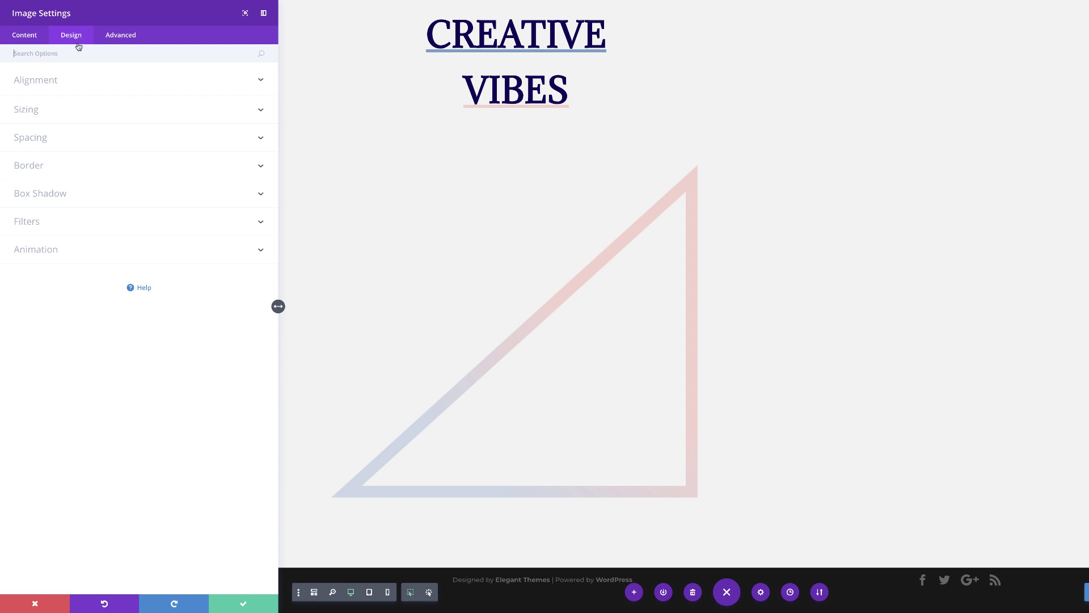
click(45, 141)
click(45, 206)
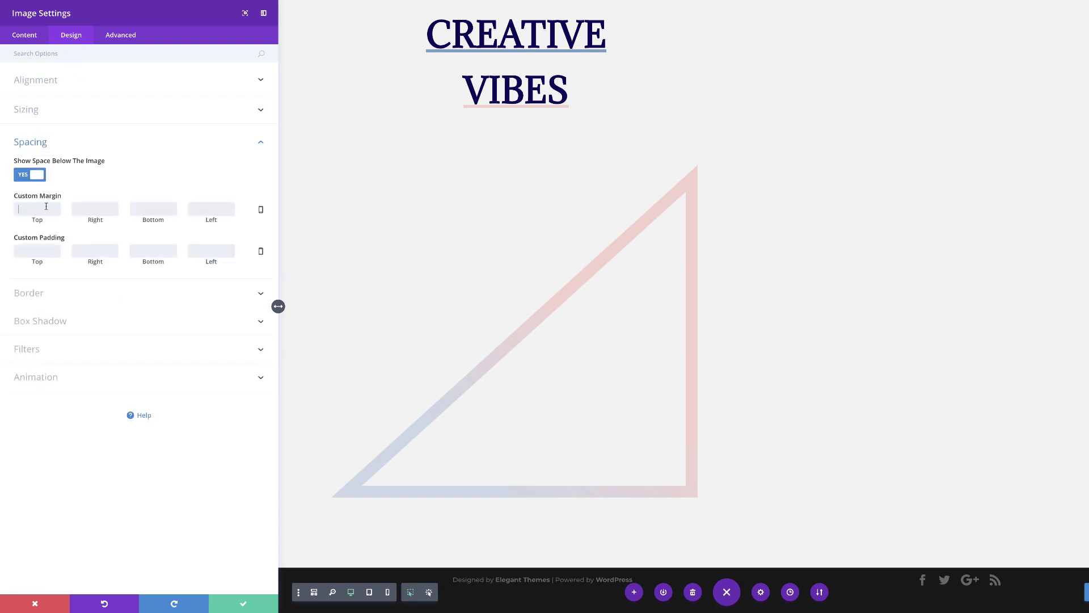
text(10%)
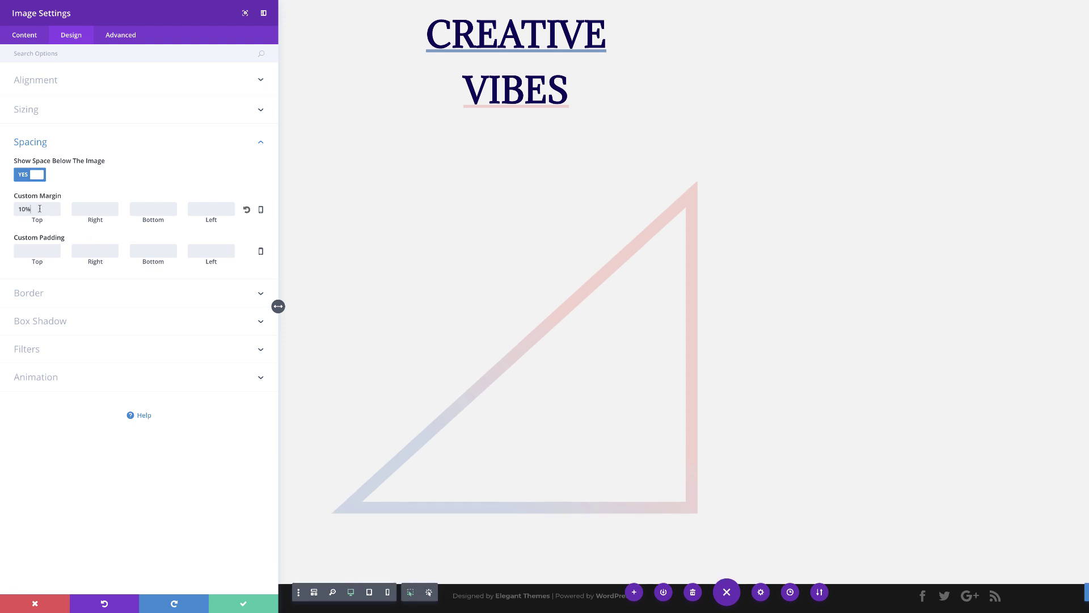
click(241, 601)
Add an Image module to the empty second column using the pink desk-items picture from the media library
scroll(630, 392, down, 3)
scroll(629, 386, up, 5)
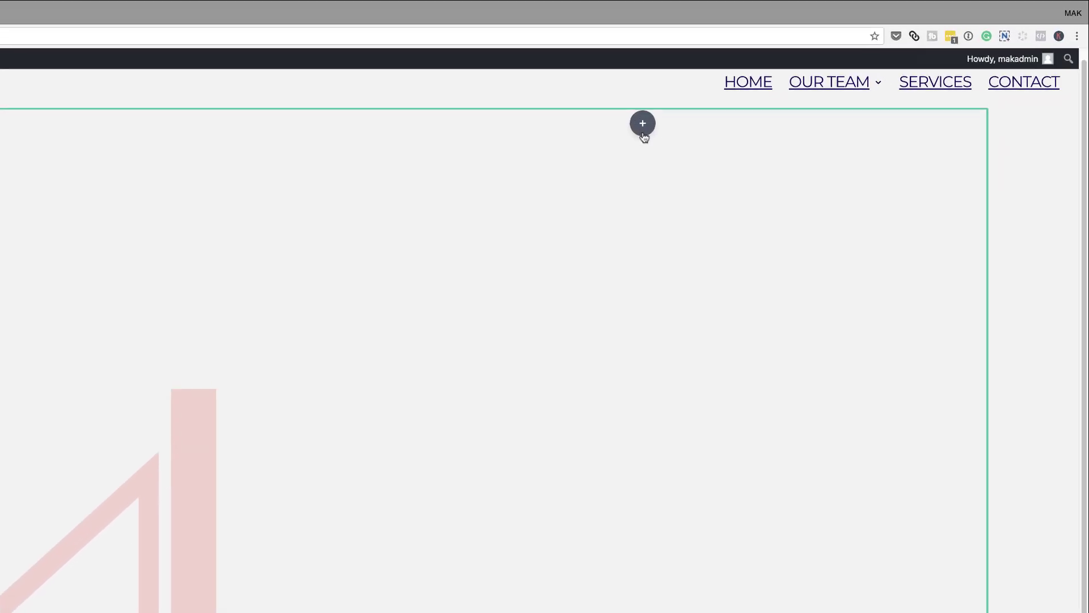
click(643, 125)
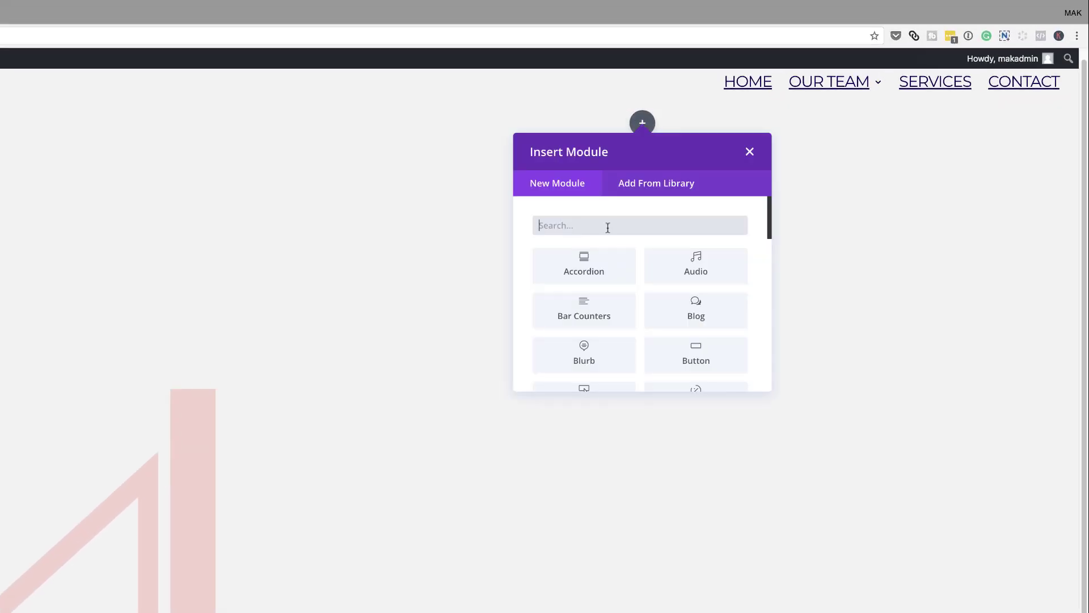
text(image)
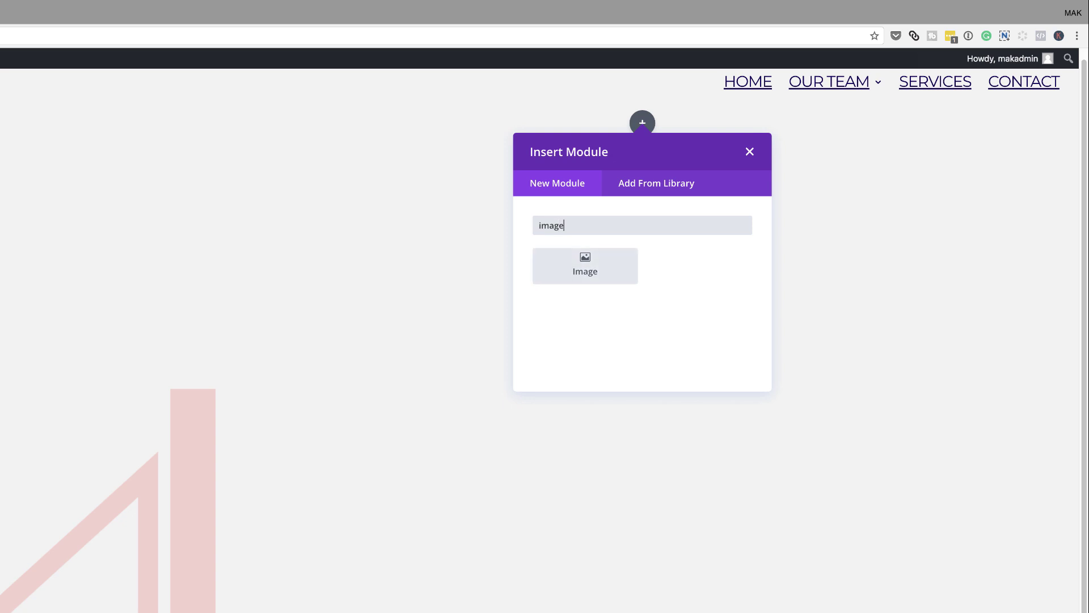
click(613, 272)
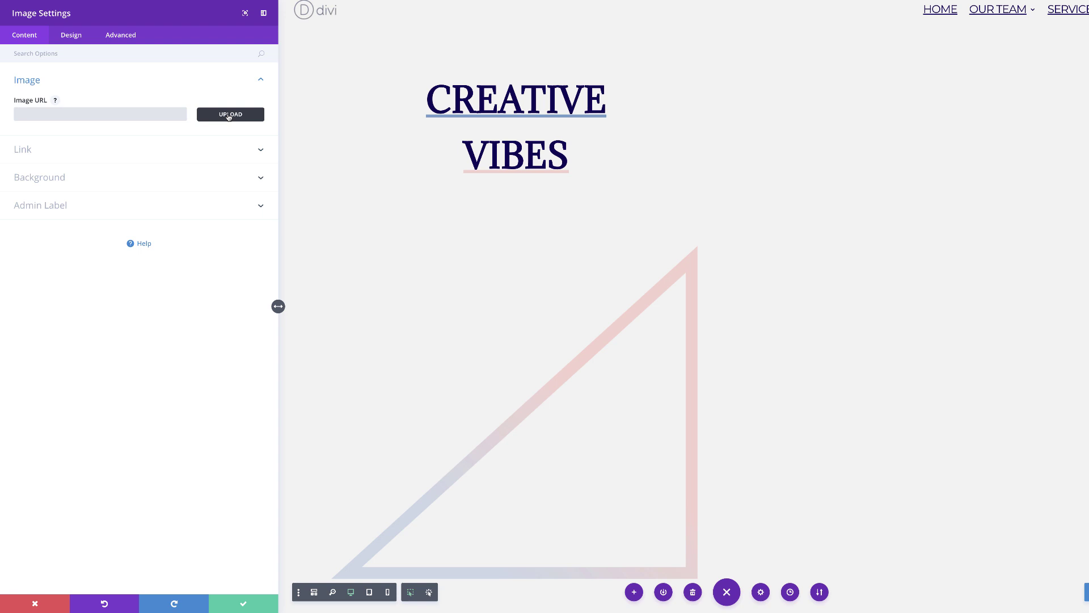
click(230, 115)
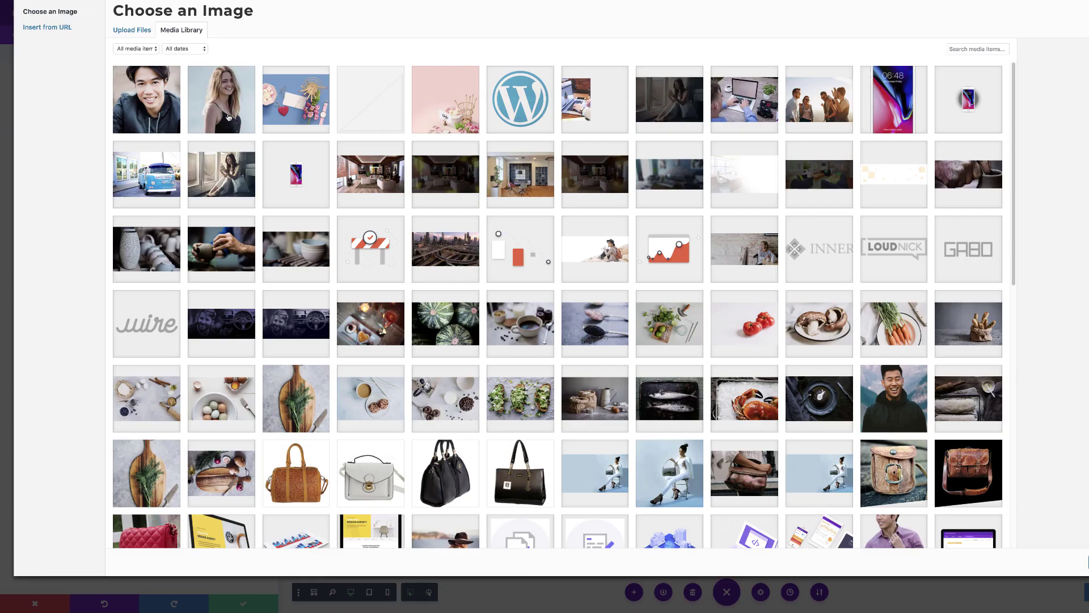
click(430, 117)
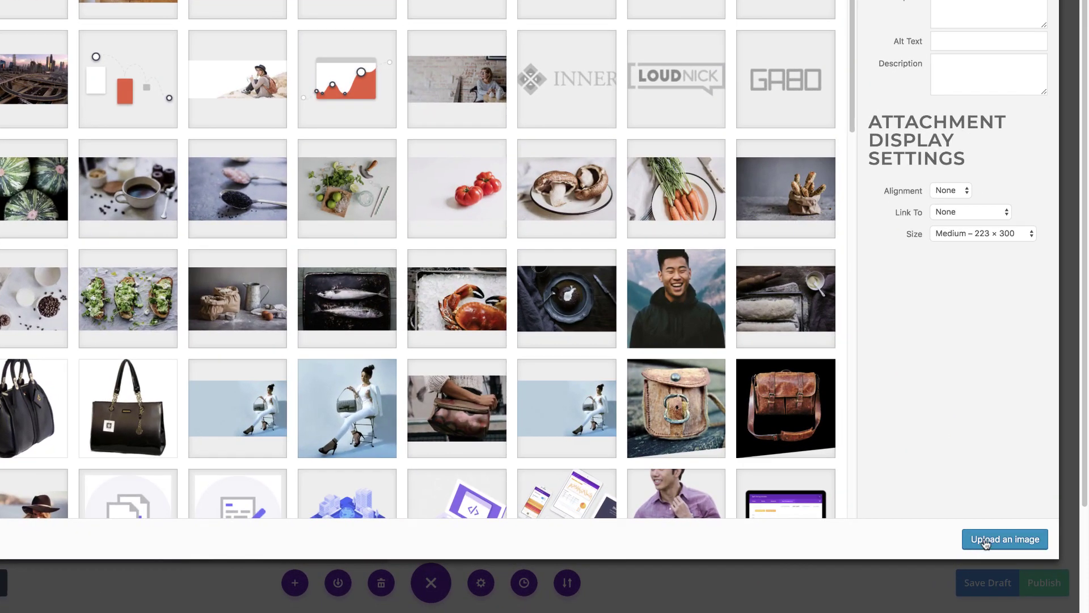
click(1084, 562)
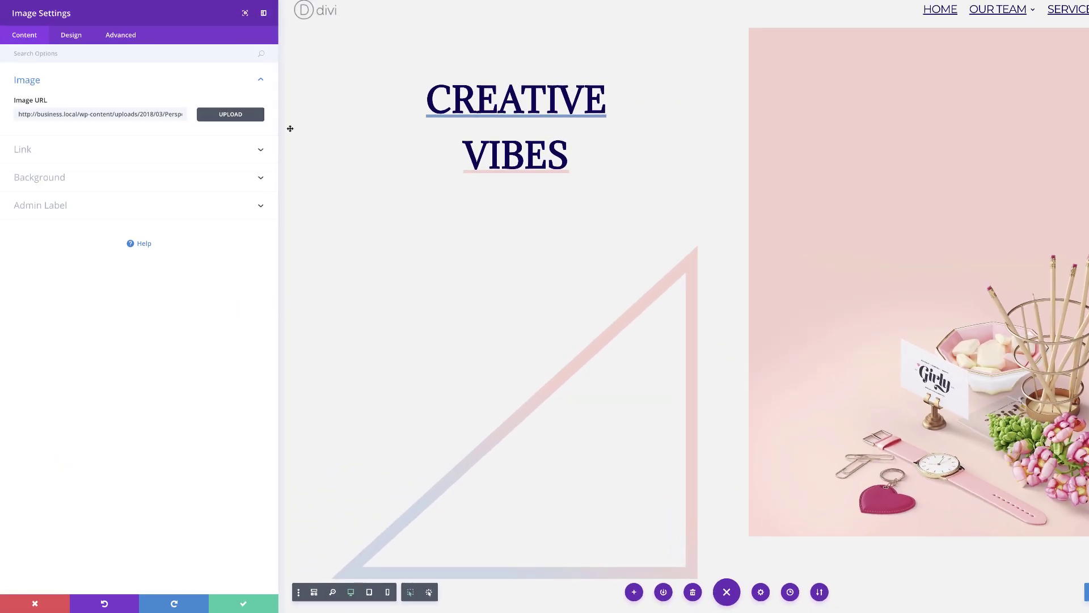
Set the pink picture's top margin to -20% and save the Image module
click(85, 38)
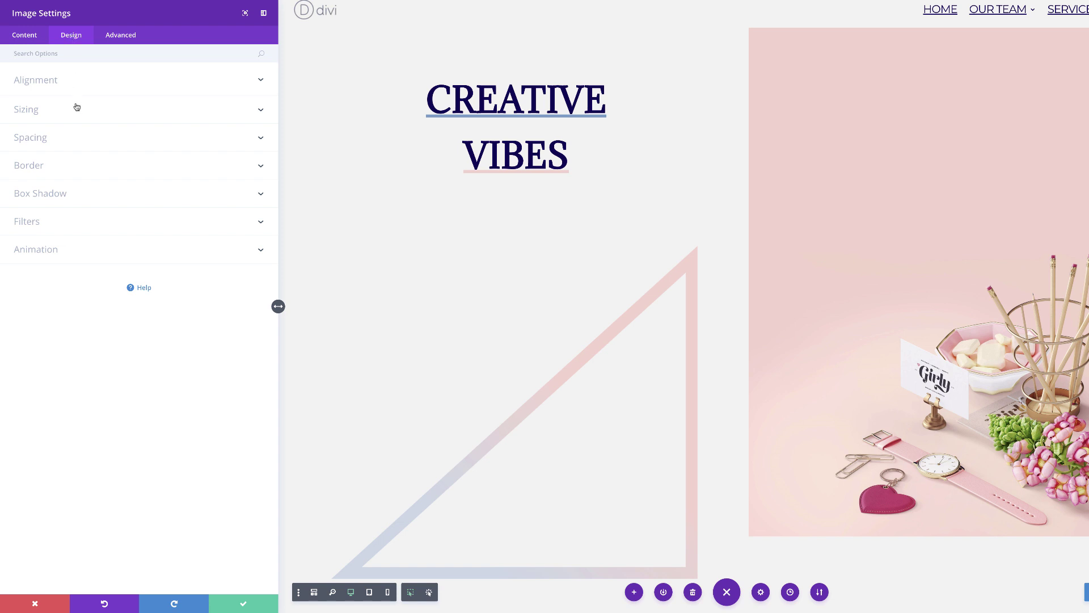
click(49, 141)
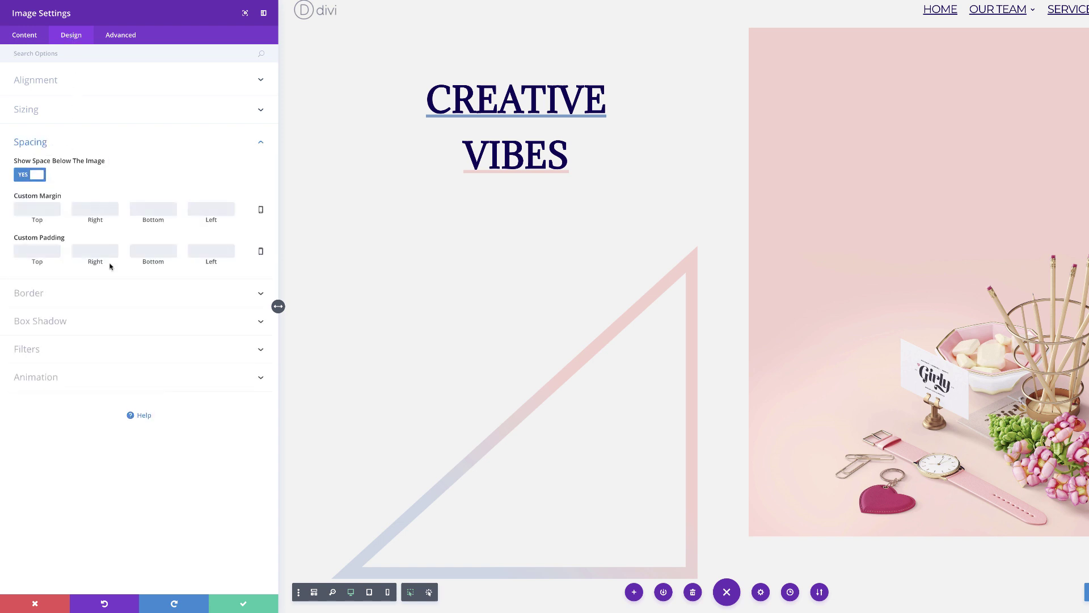
click(43, 210)
text(-20%)
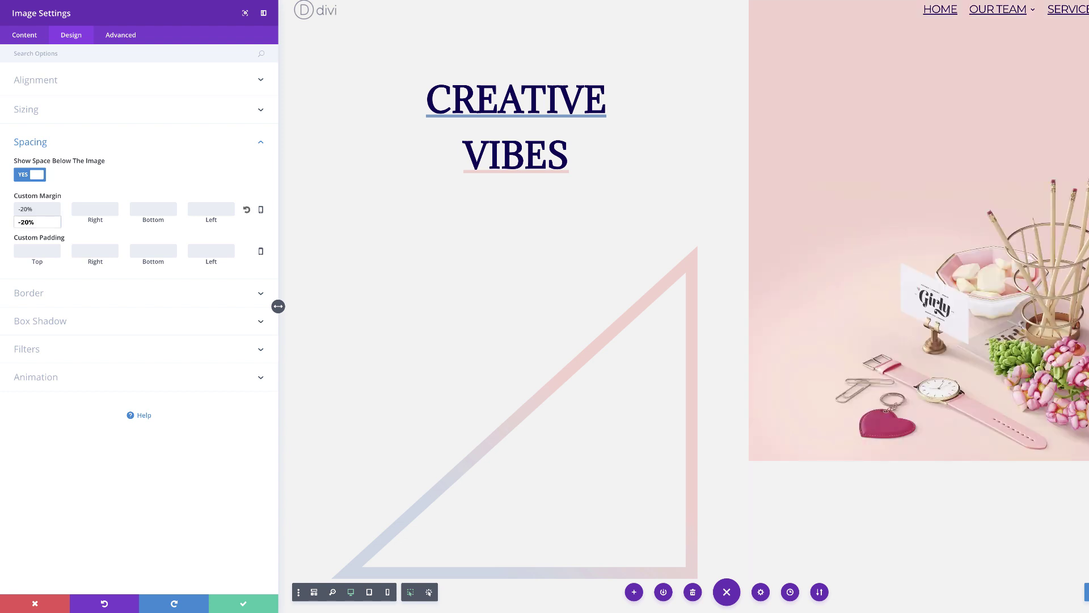
key(Escape)
click(246, 604)
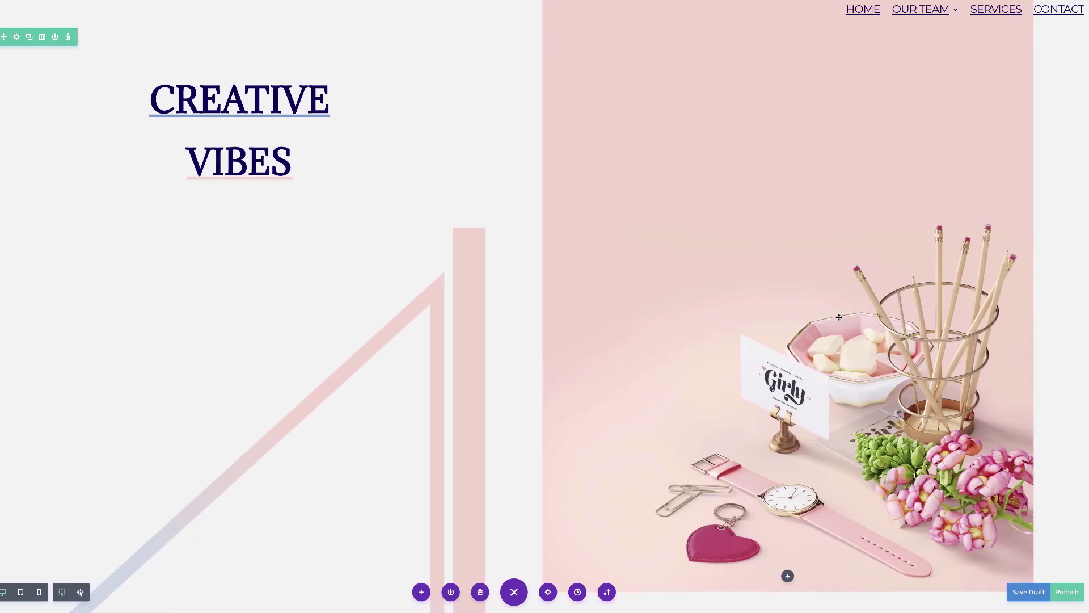
Add another Image module below the pink picture using the blue top-view desk picture from the media library
scroll(830, 468, down, 3)
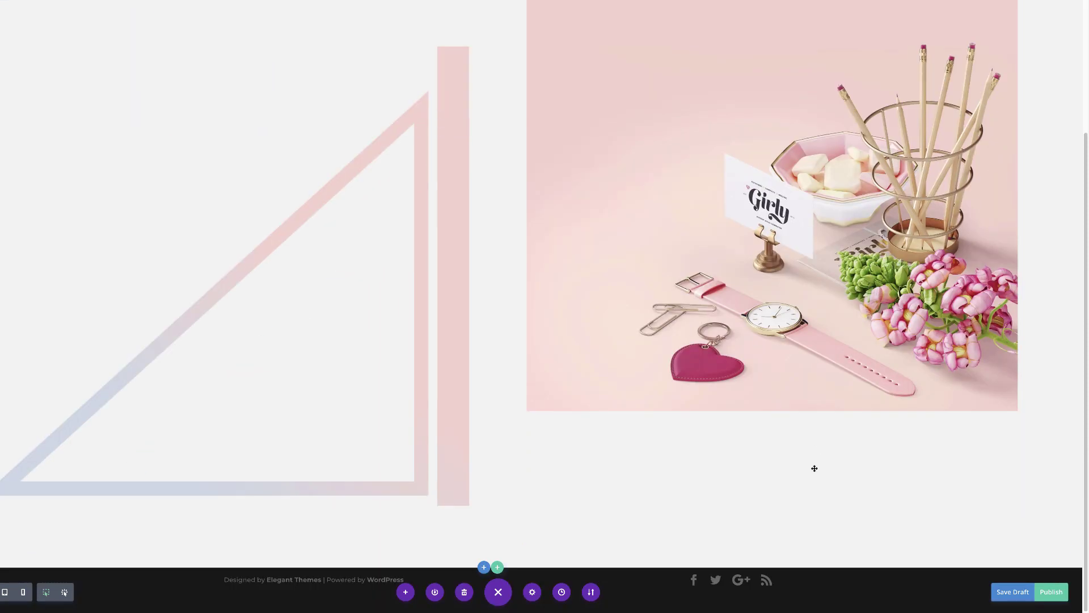
click(771, 396)
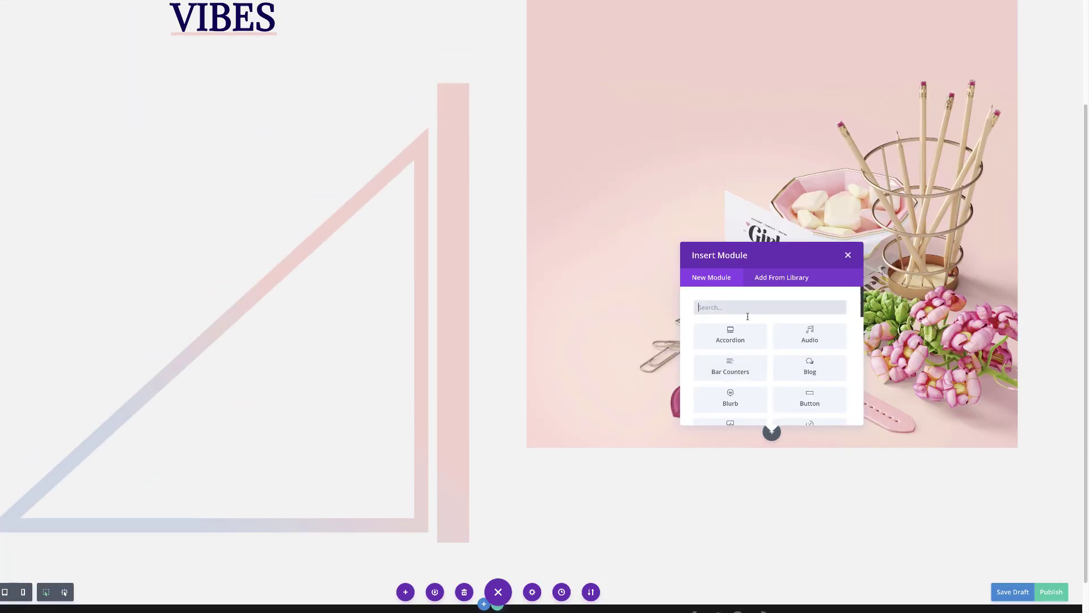
text(imag)
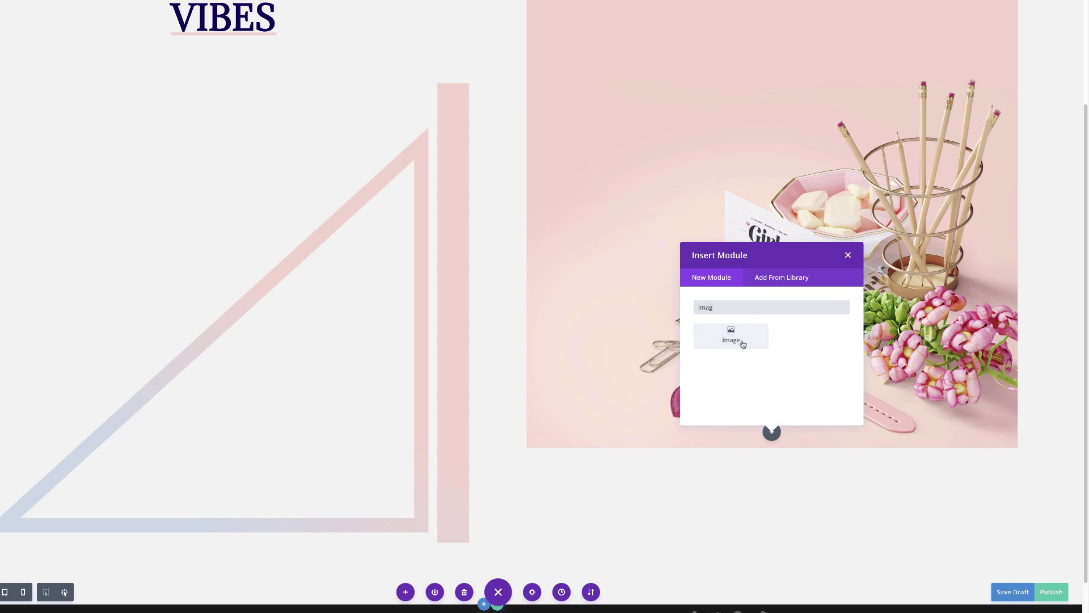
click(731, 336)
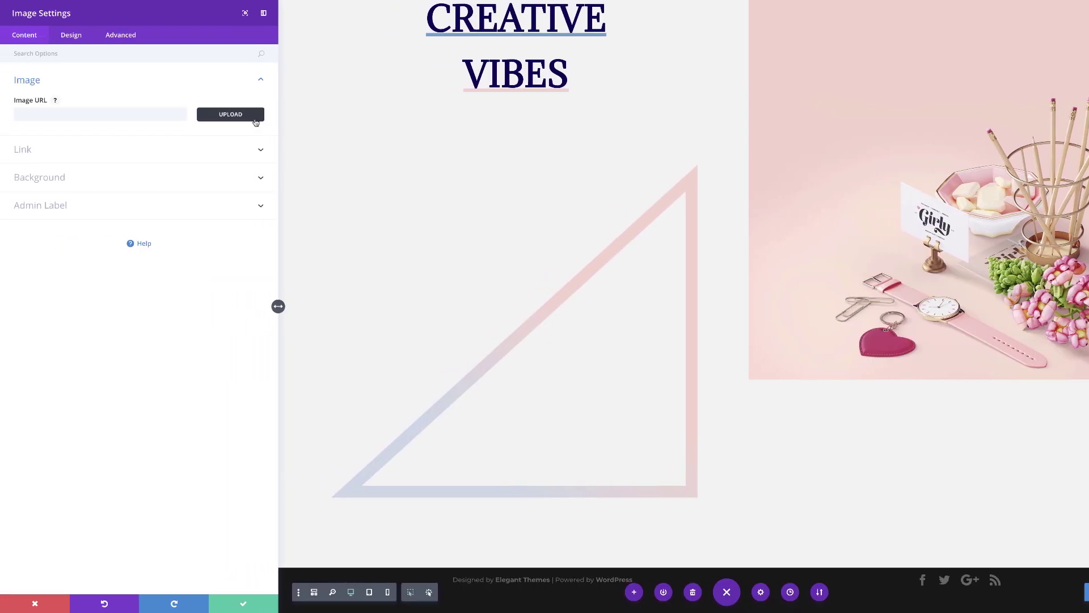
click(255, 117)
click(298, 105)
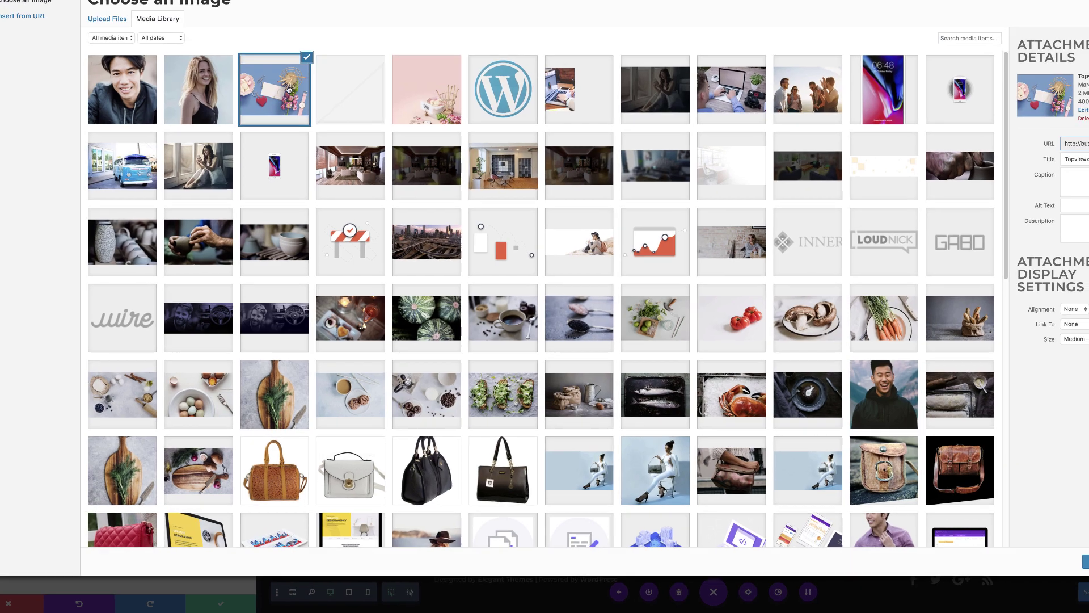
click(1085, 561)
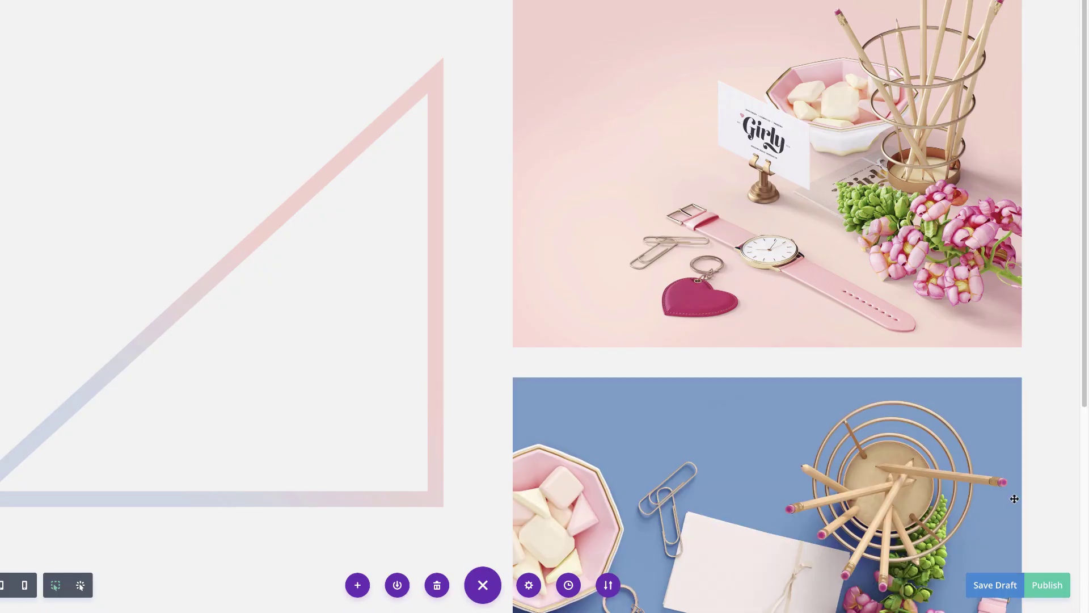
Set the blue picture's custom margins to -50% top, 350px right and -350 left so it overlaps both columns
scroll(848, 421, down, 5)
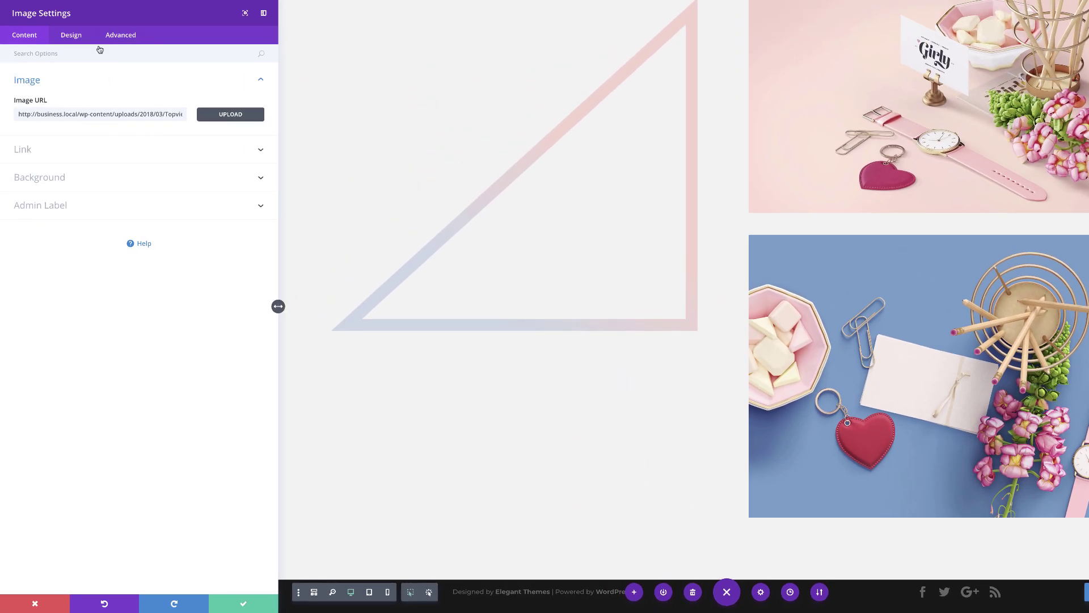
click(75, 38)
click(50, 140)
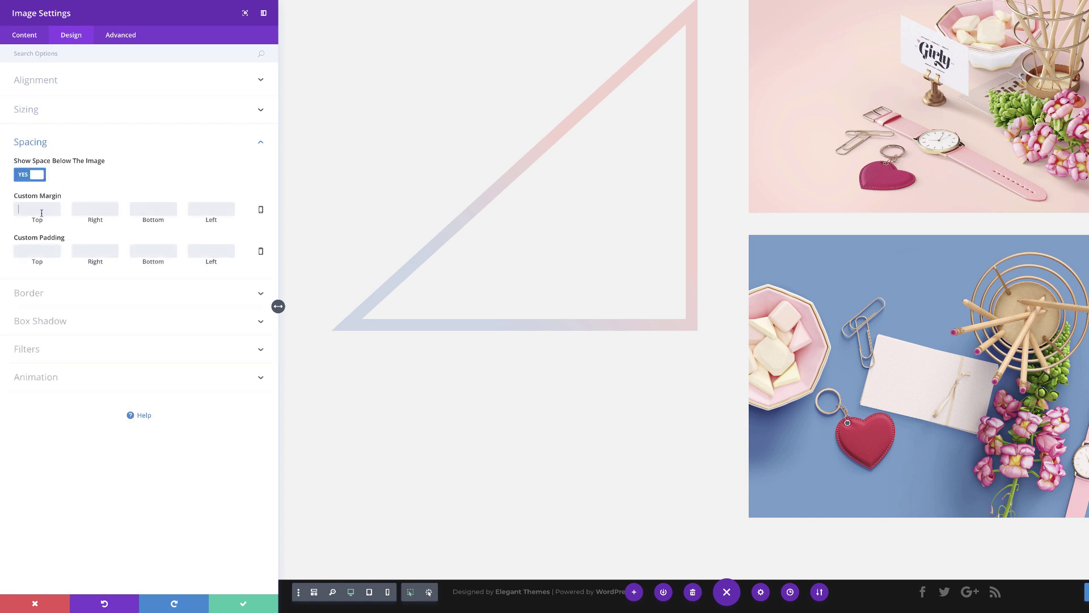
click(41, 213)
text(-)
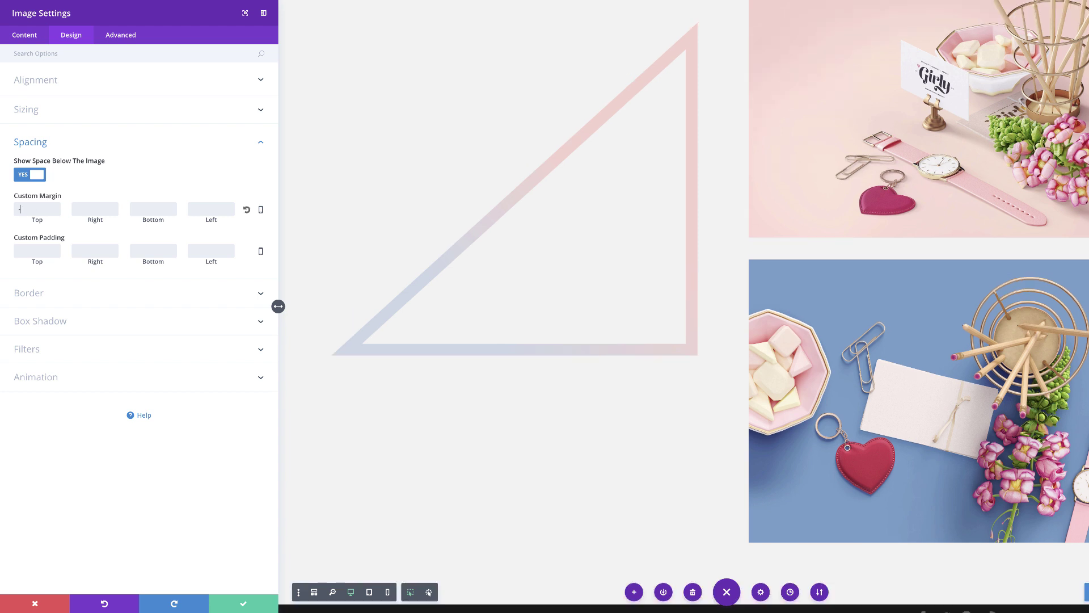
text(50%)
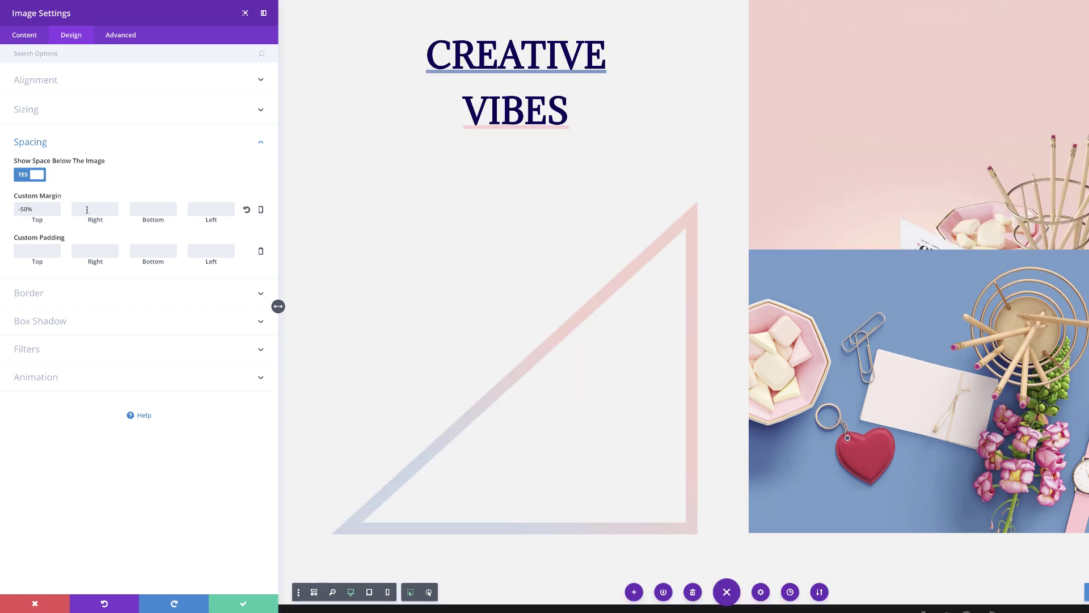
text(350px)
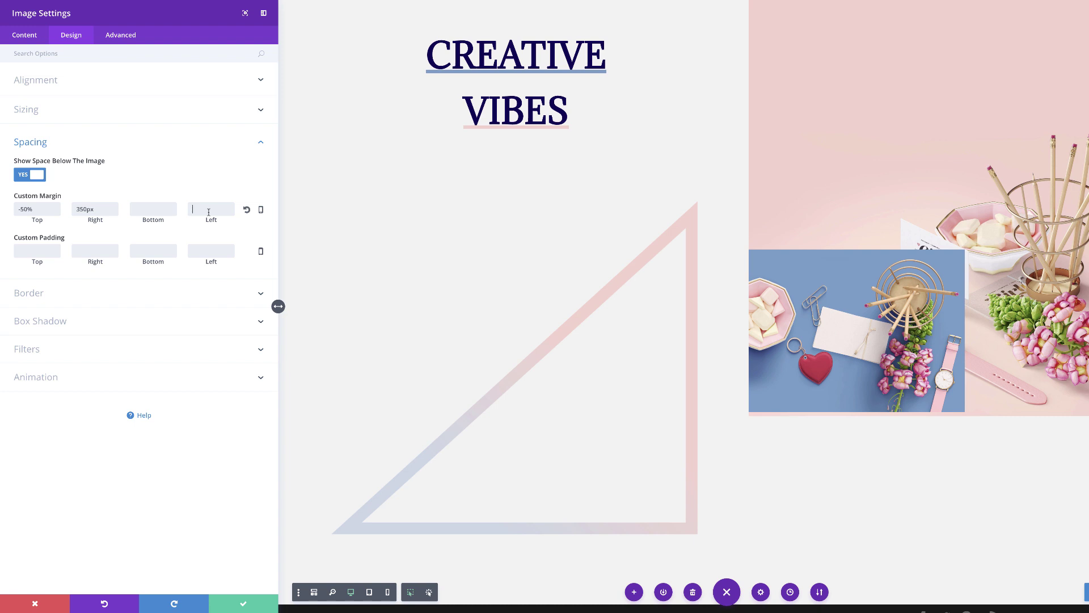
click(209, 212)
text(-350)
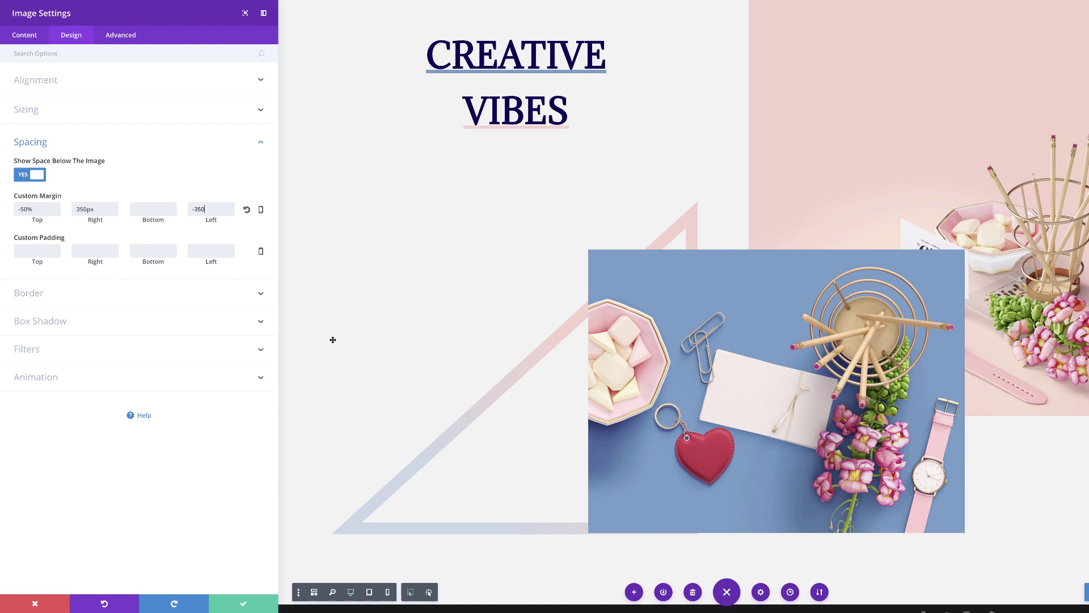
click(329, 339)
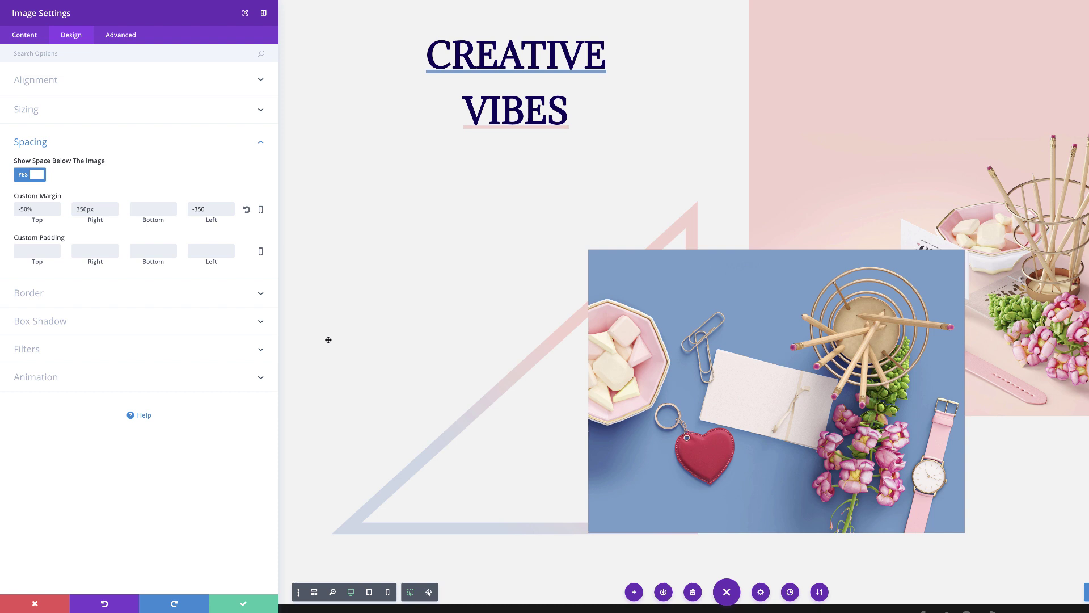
Give the blue picture a 15px top border in the colour #f2f2f2
click(37, 295)
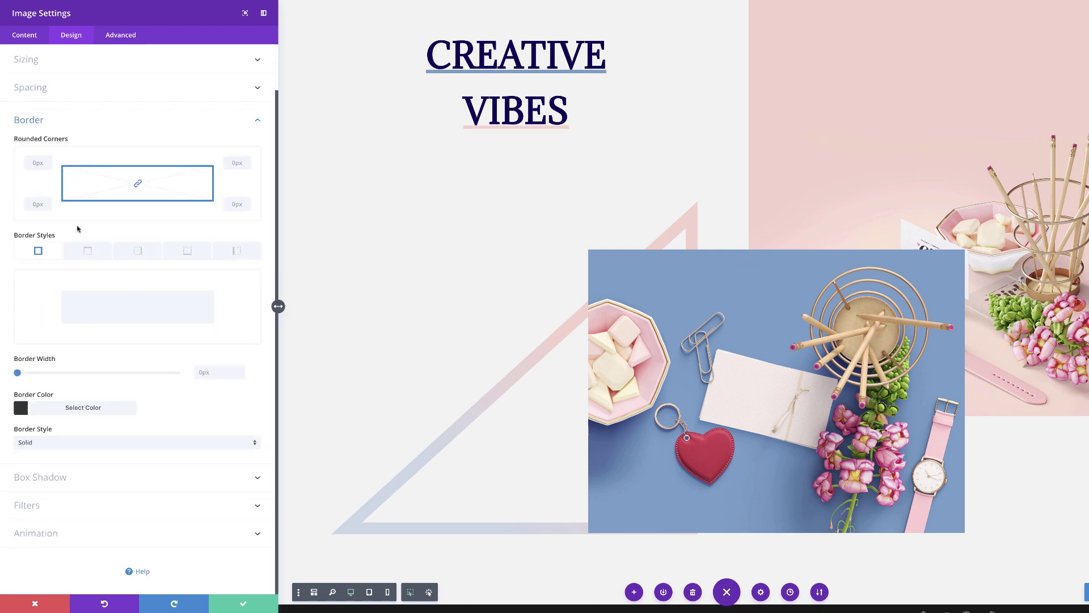
click(88, 253)
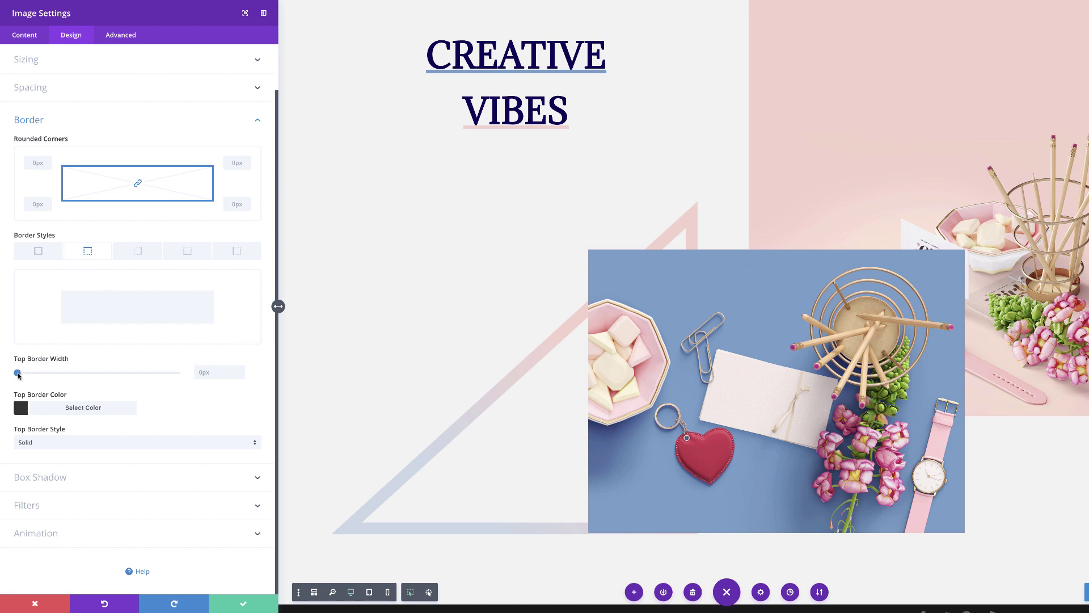
drag(17, 374, 65, 378)
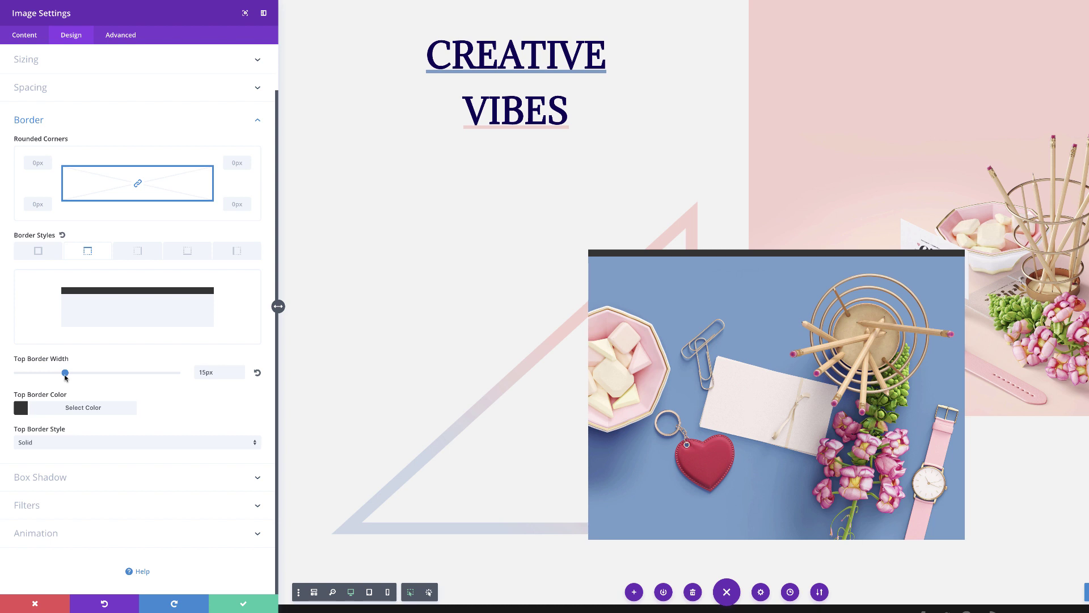
click(22, 408)
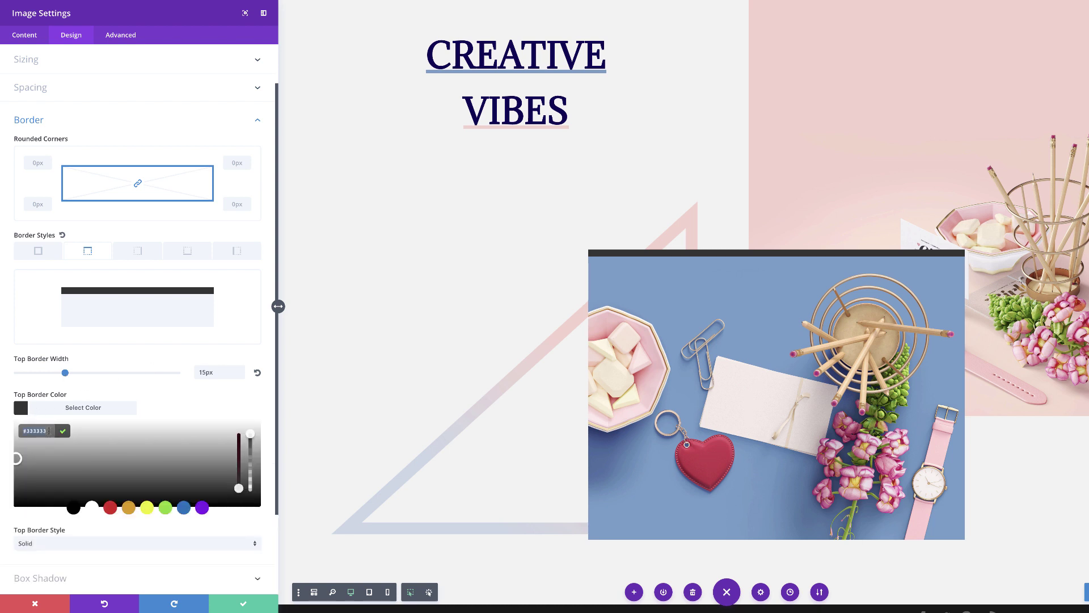
text(#f2f2f2)
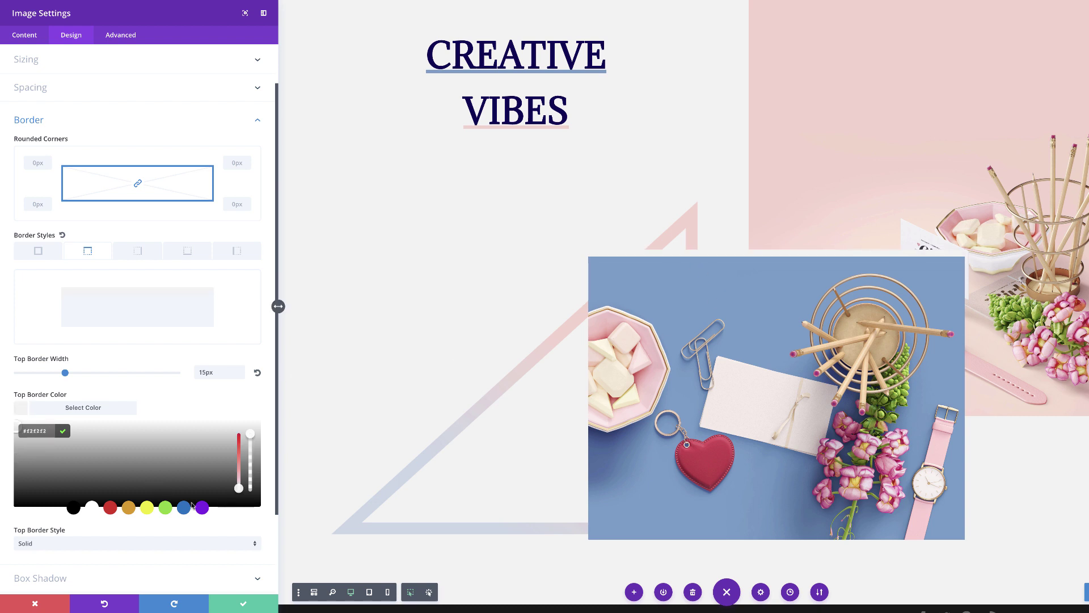
scroll(194, 505, down, 3)
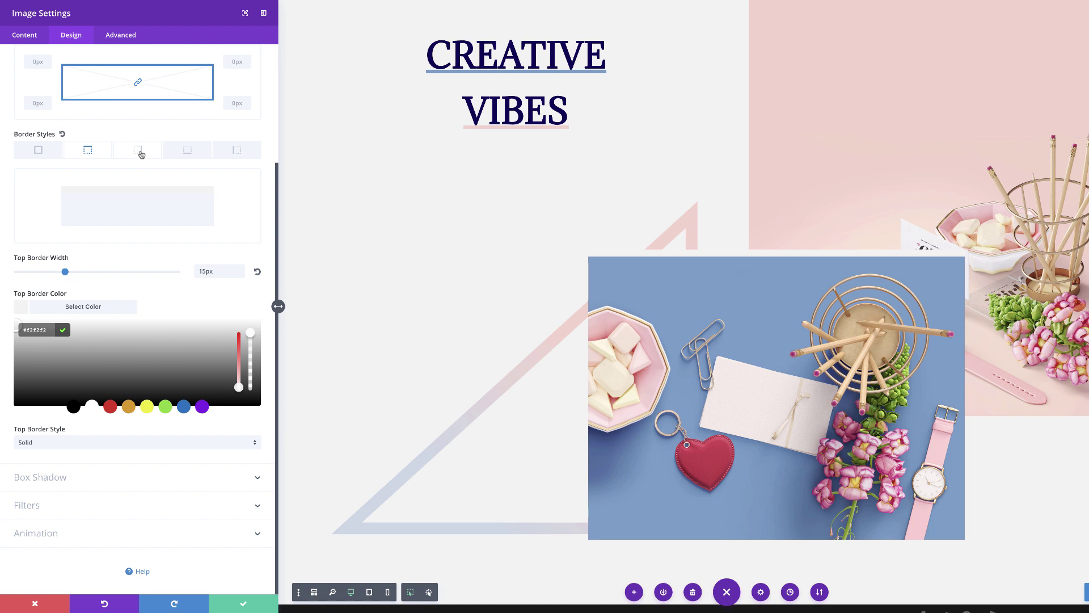
Add a 15px right border in #f2f2f2 to the blue picture and save the Image module
click(140, 154)
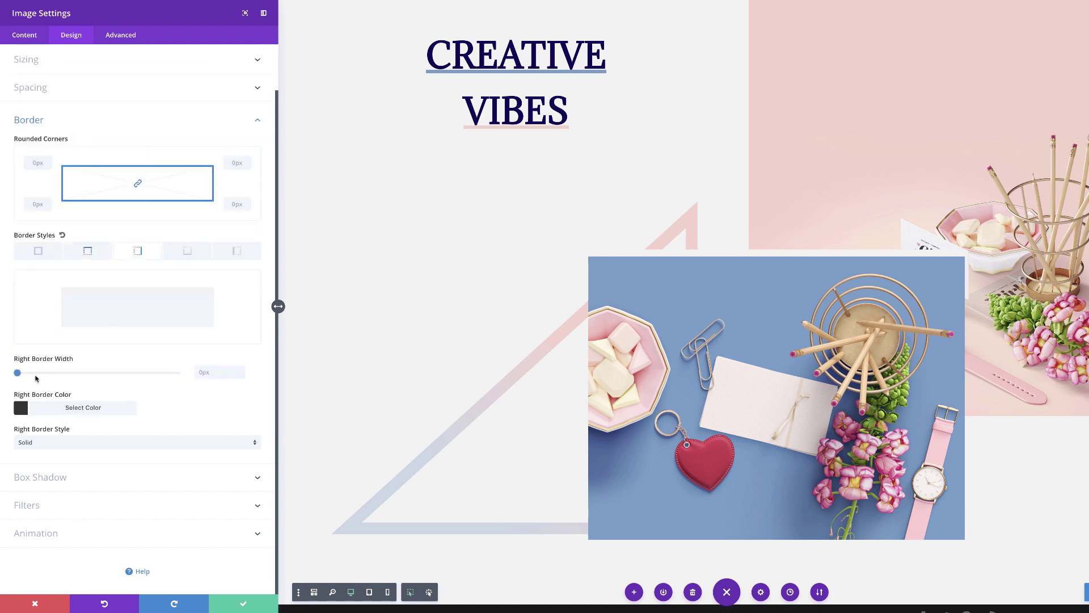
drag(19, 375, 64, 372)
click(23, 409)
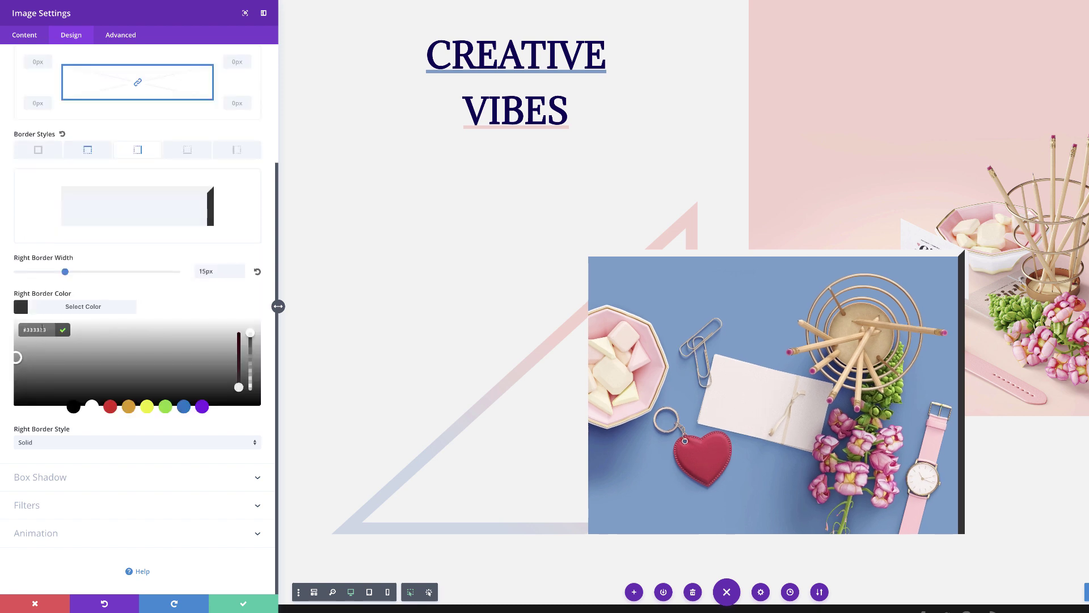
text(#f2f2f2)
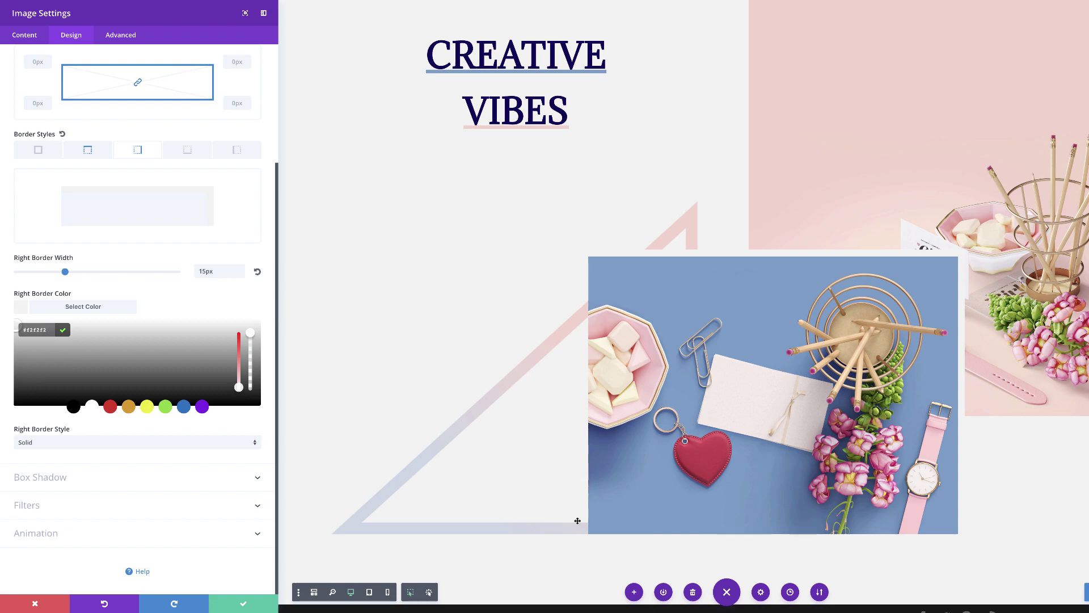
click(249, 605)
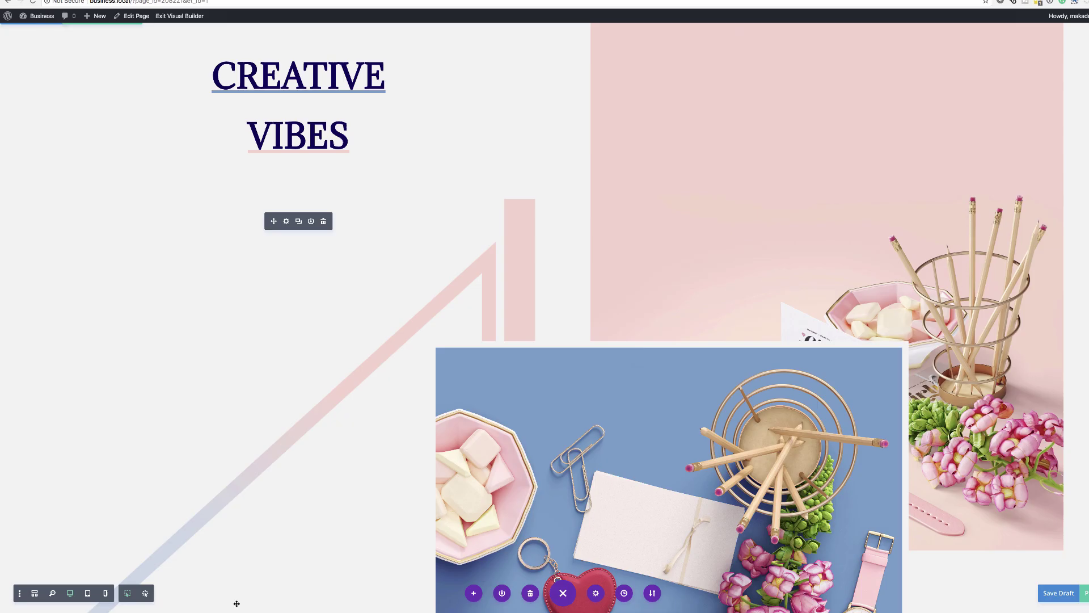
Add a new section below the hero section and dismiss the row layout choices
scroll(300, 401, down, 3)
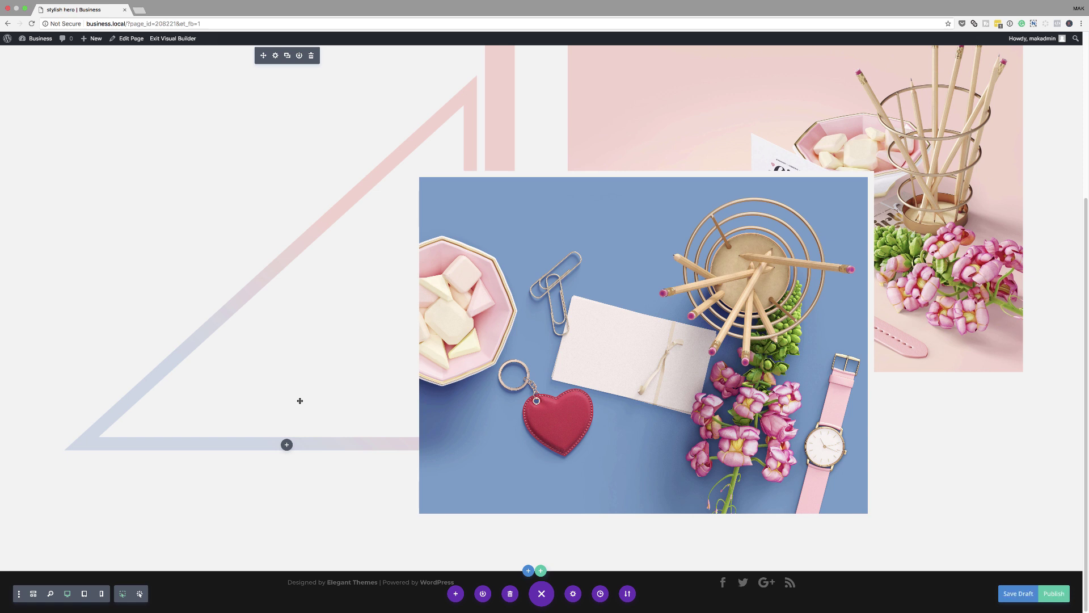
scroll(351, 300, up, 3)
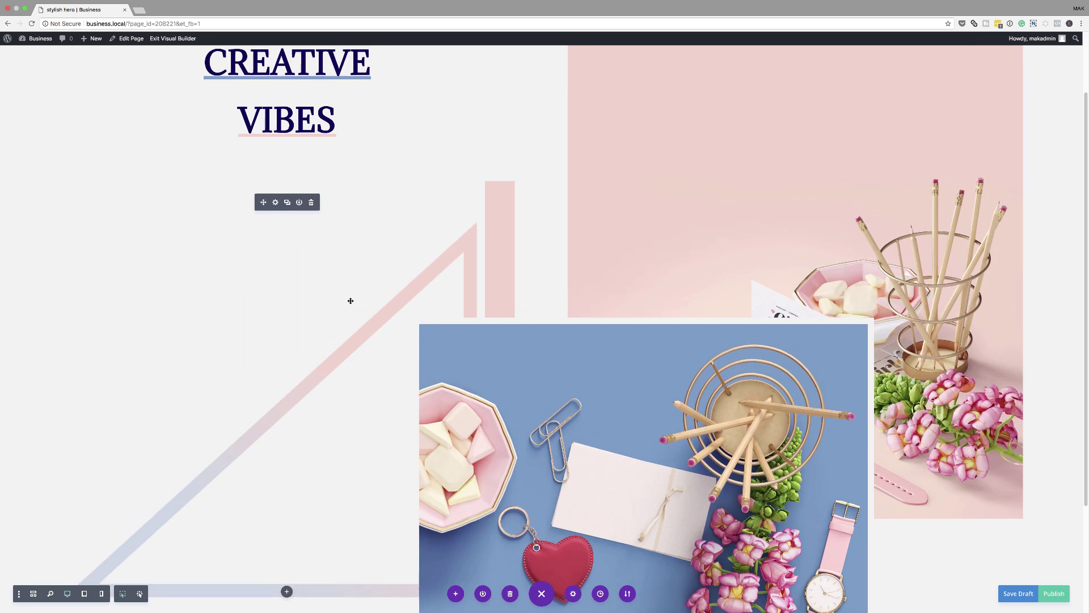
scroll(350, 300, up, 2)
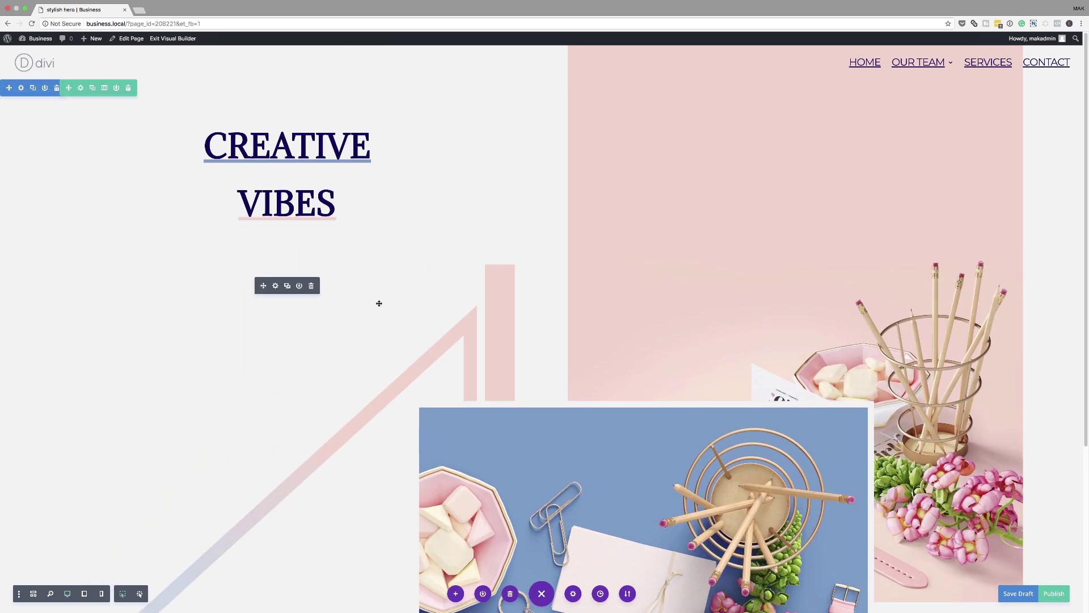
scroll(379, 303, down, 5)
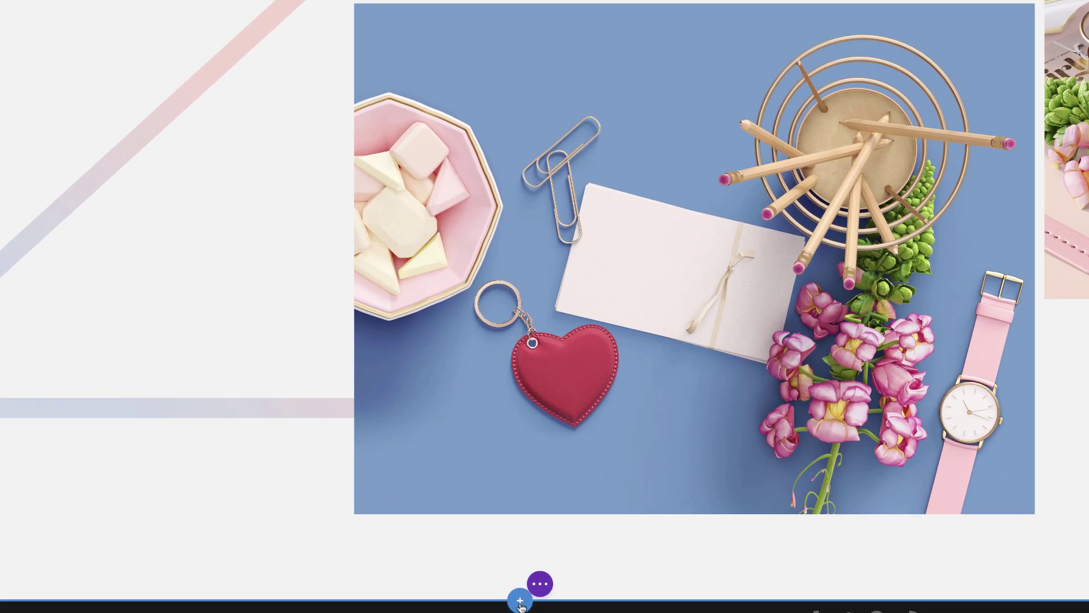
click(519, 602)
click(447, 555)
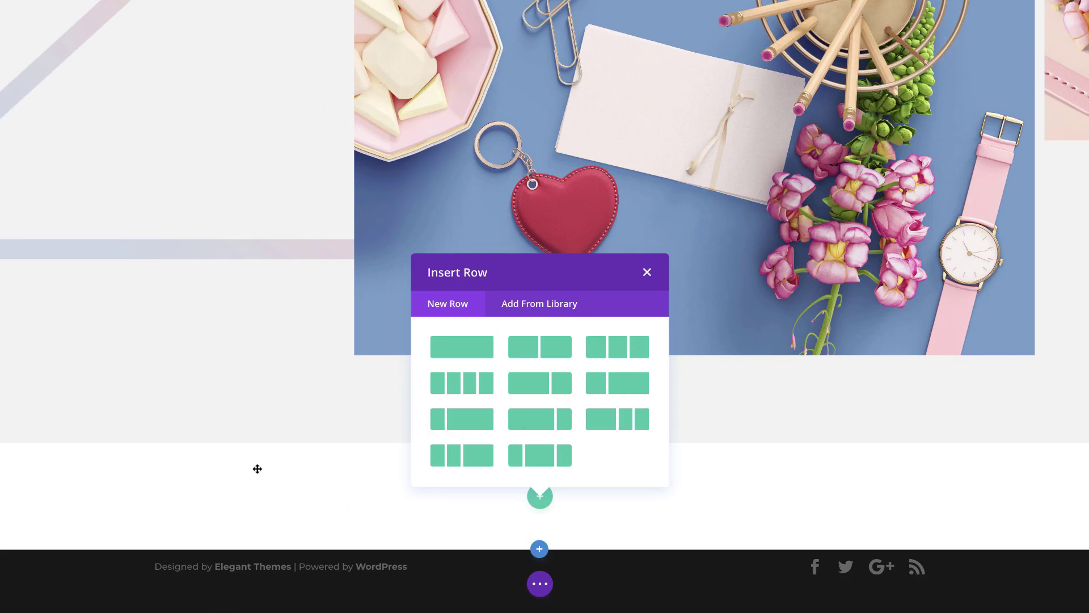
click(647, 273)
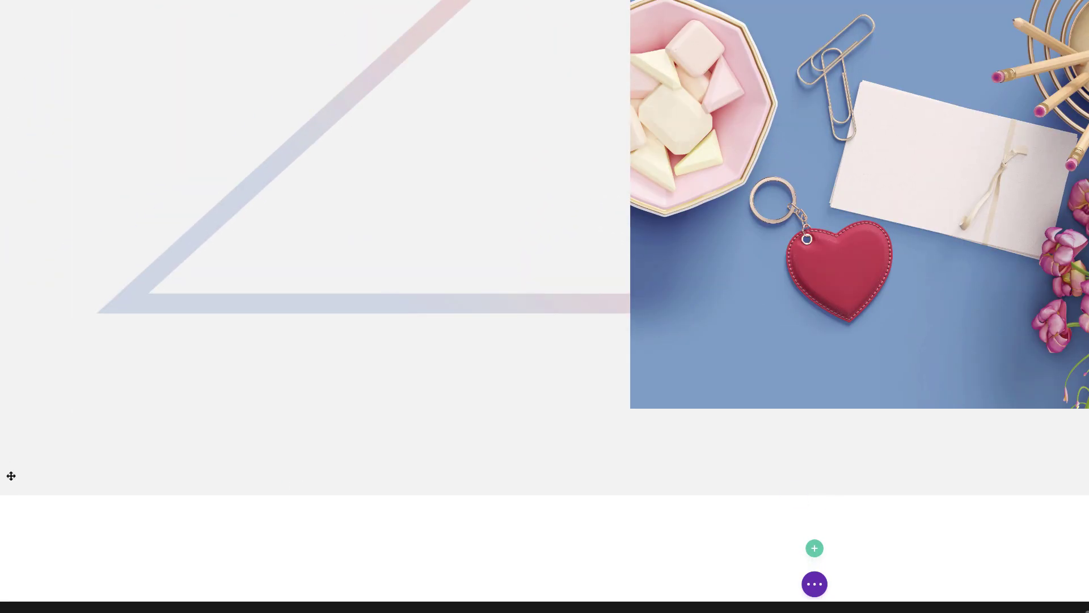
Set the new section's background colour to #f2f2f2
mouse_move(26, 519)
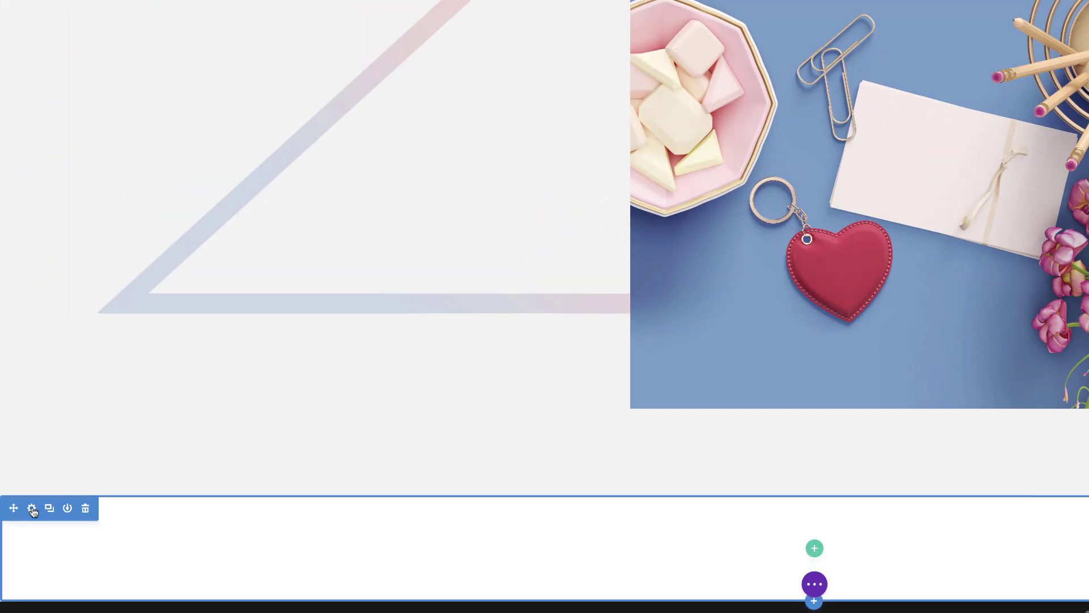
click(32, 511)
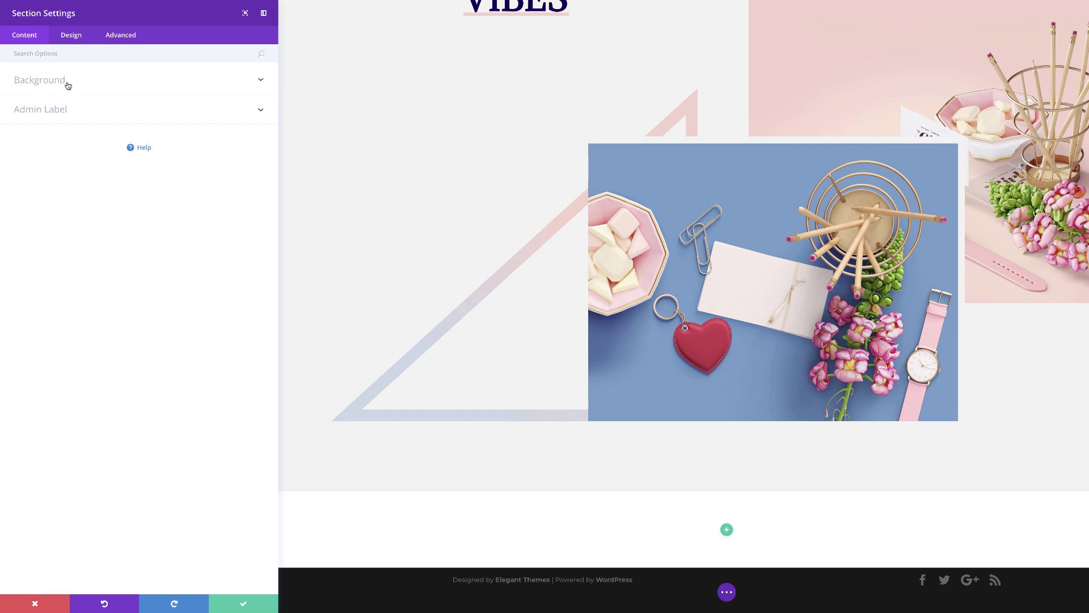
click(139, 165)
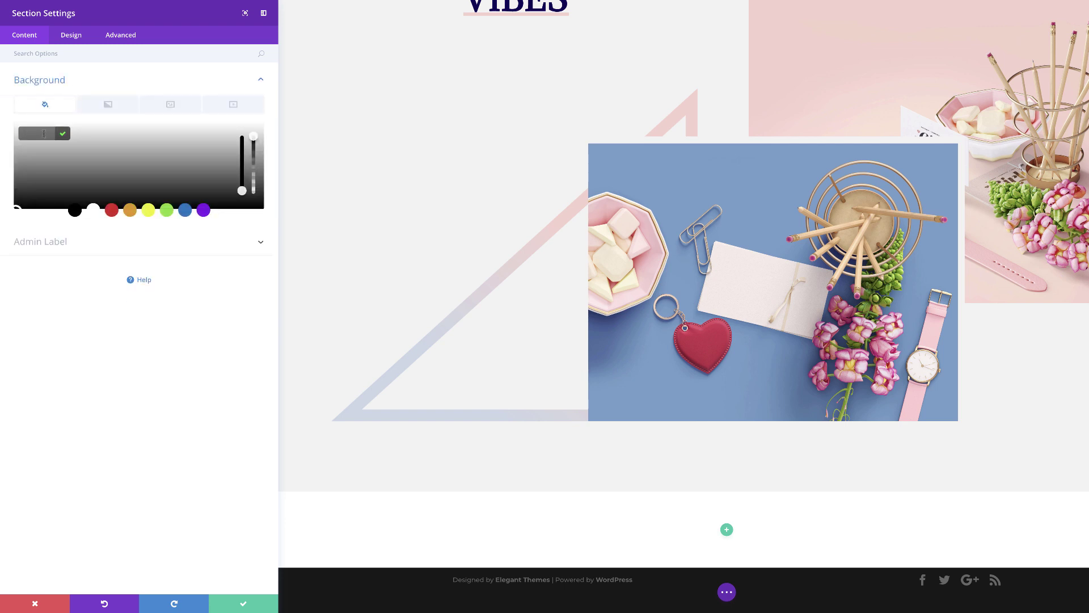
text(#f2f2f2)
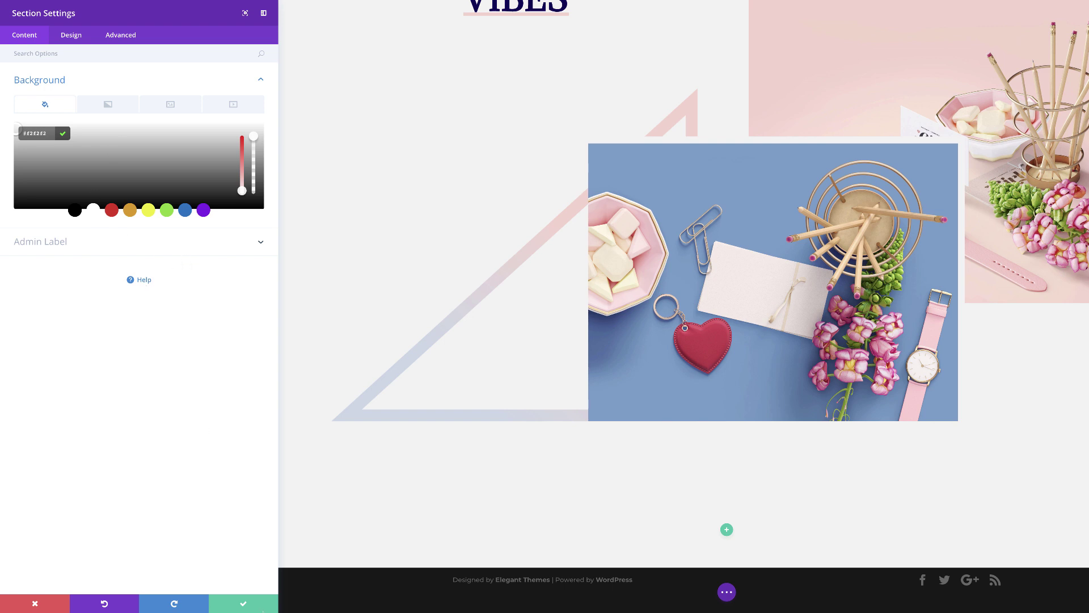
Set the new section's custom padding to 50px top and 50px bottom
click(75, 36)
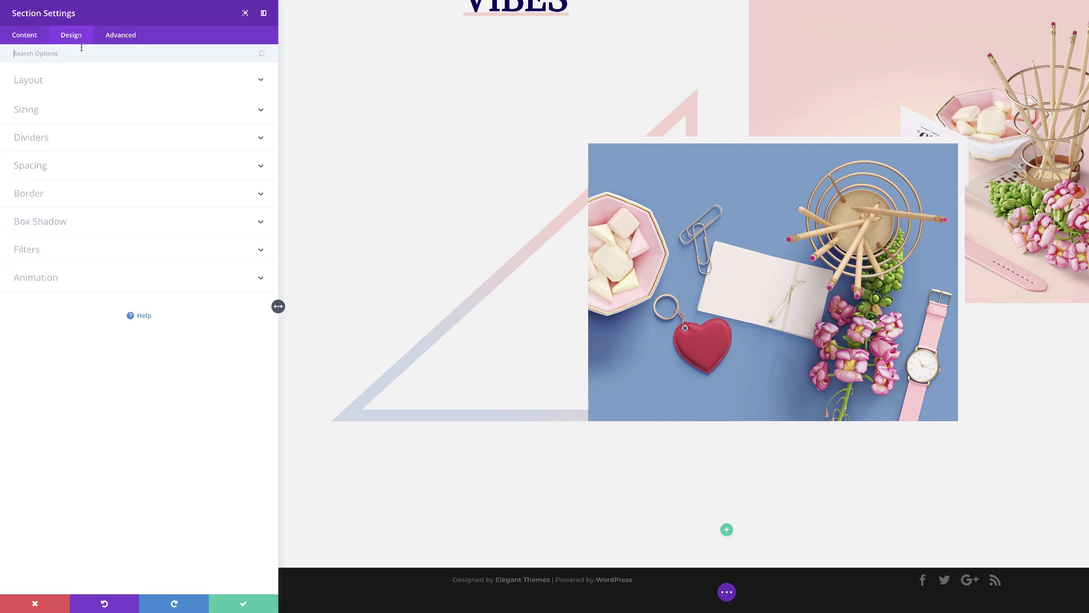
click(45, 166)
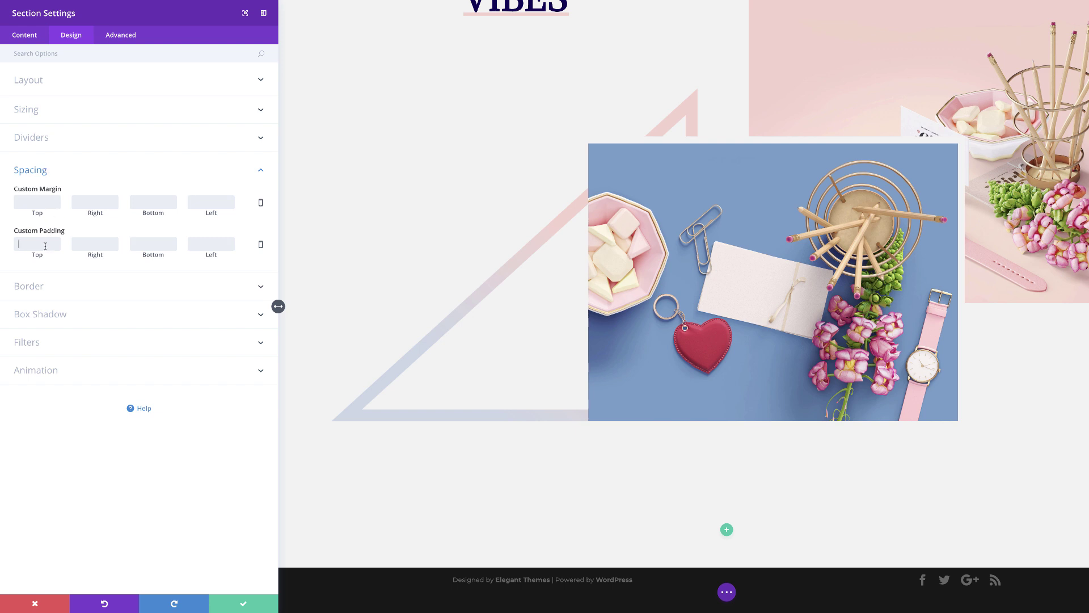
text(50)
click(148, 245)
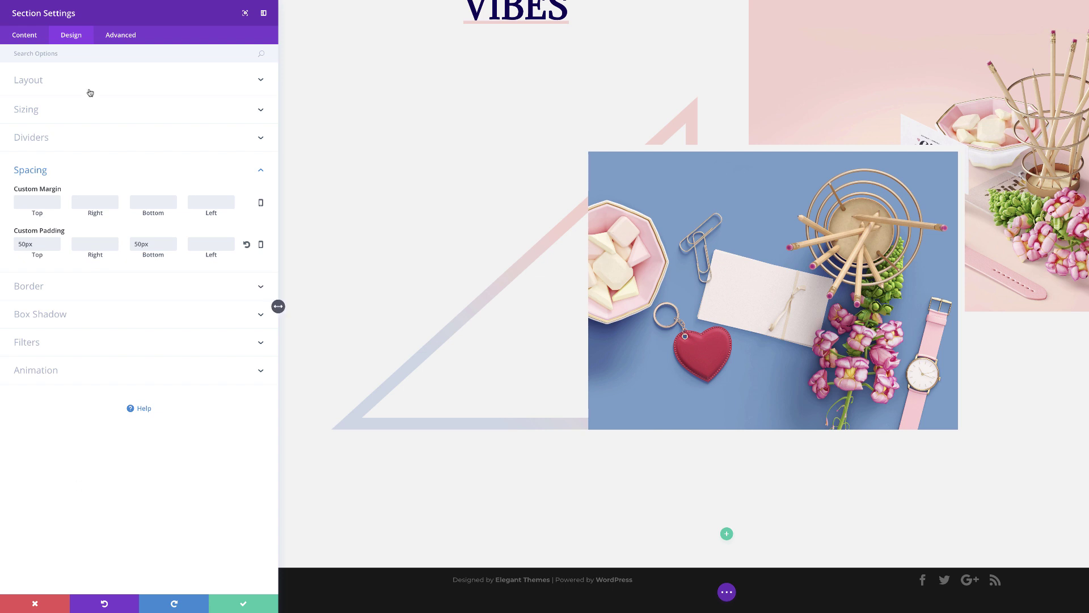
Disable the new section on desktop and save its settings
click(121, 39)
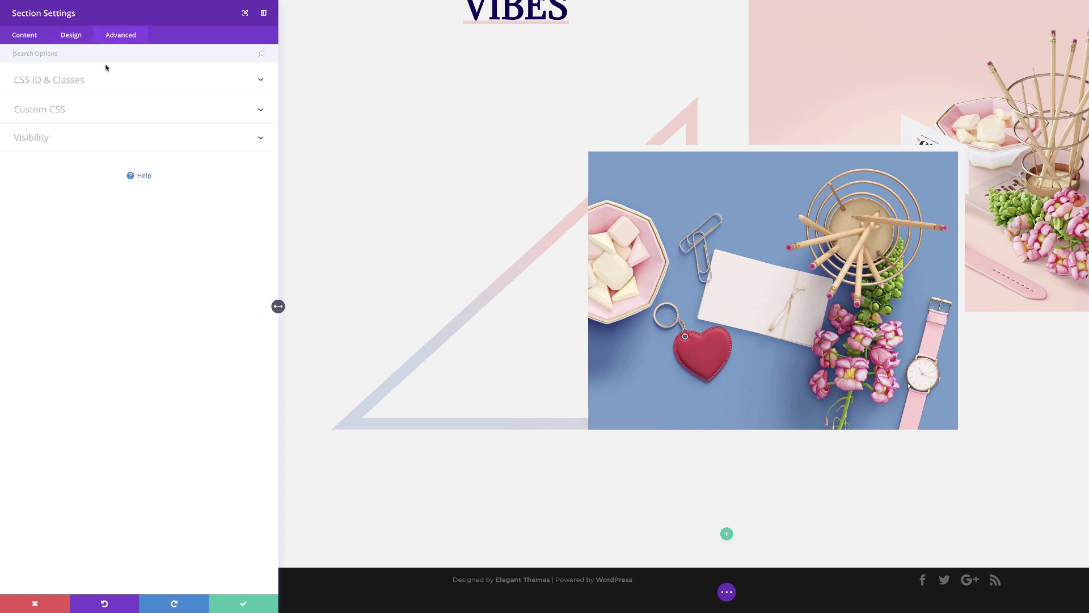
click(43, 140)
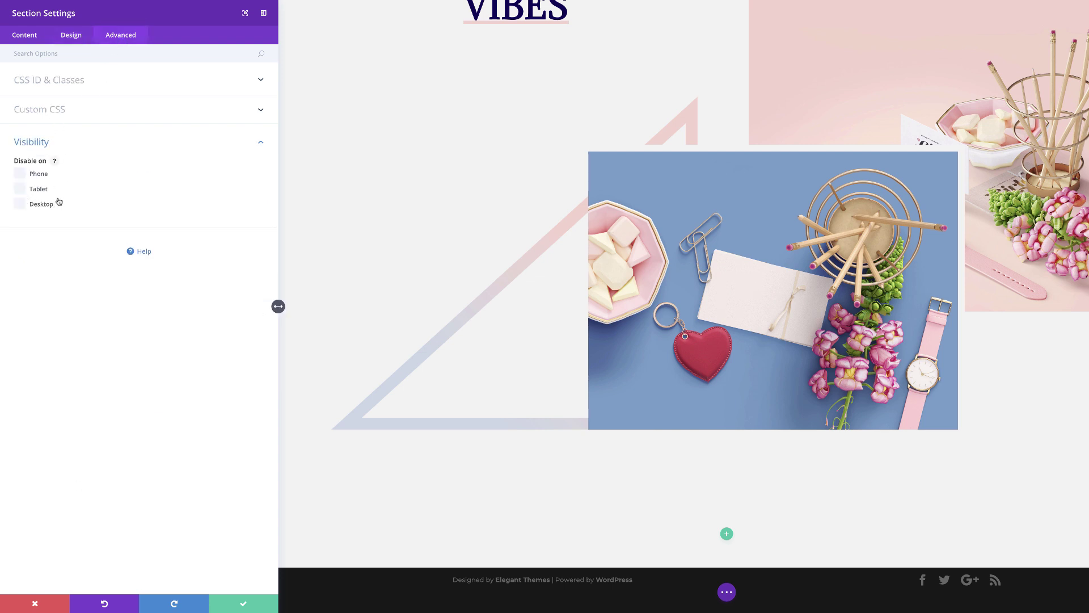
click(21, 205)
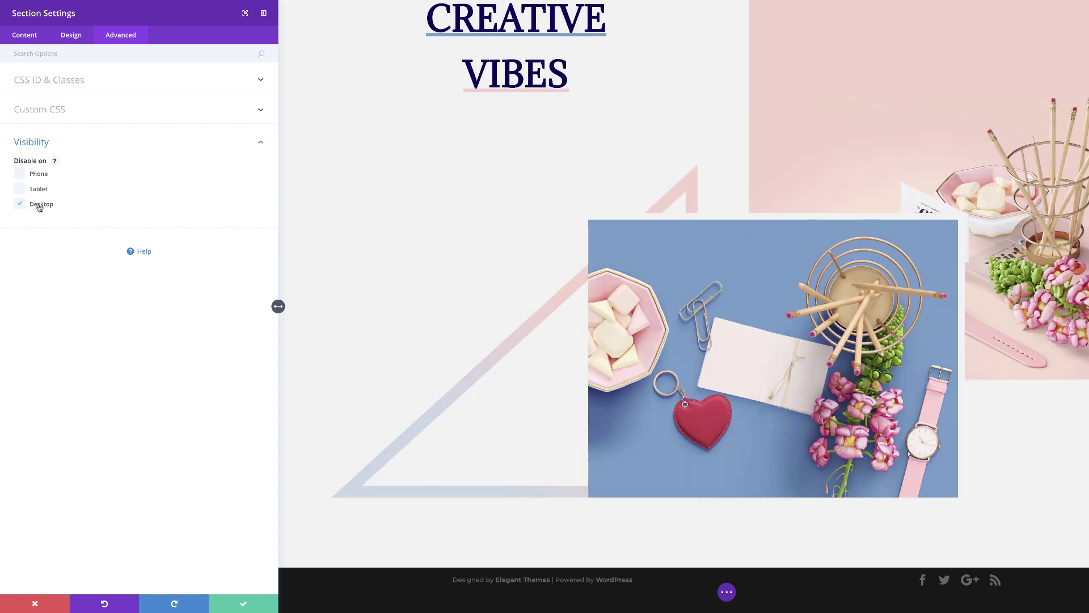
click(244, 601)
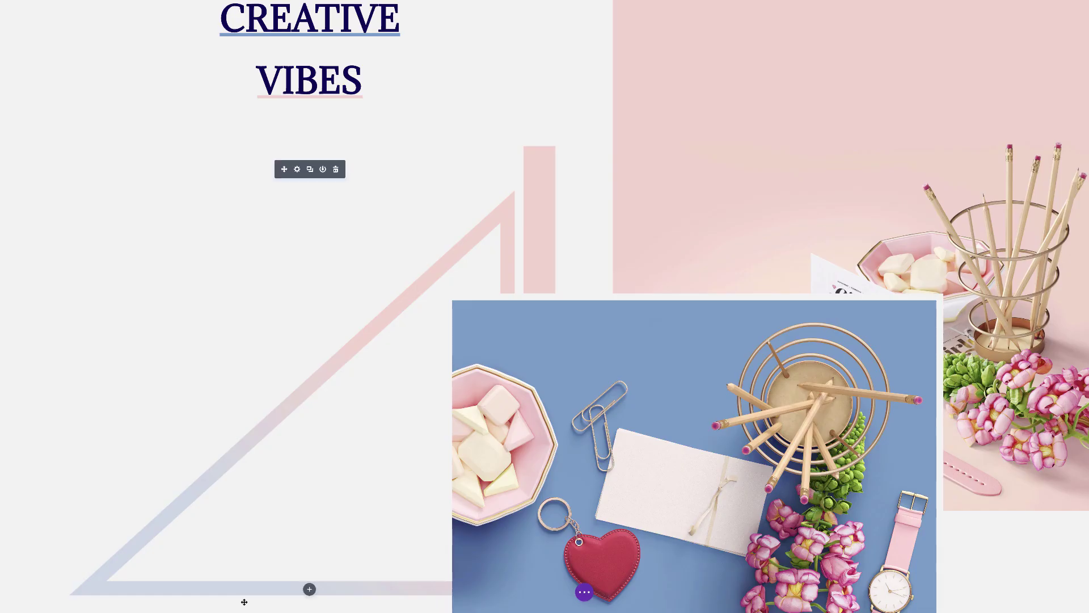
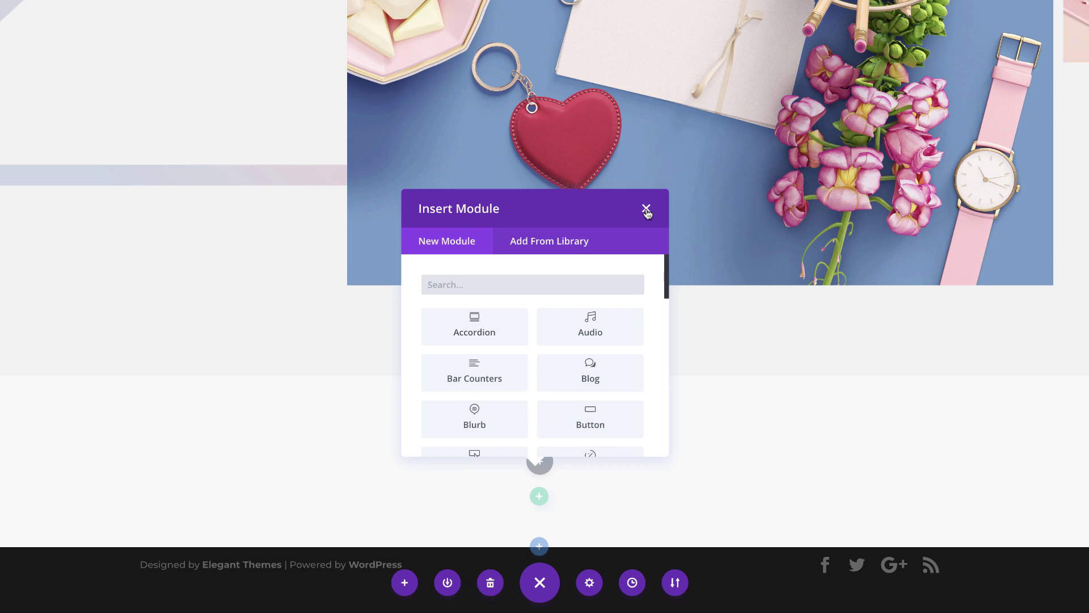
Dismiss the module choices and set the new section's single-column row background colour to #f2f2f2
click(646, 208)
click(172, 493)
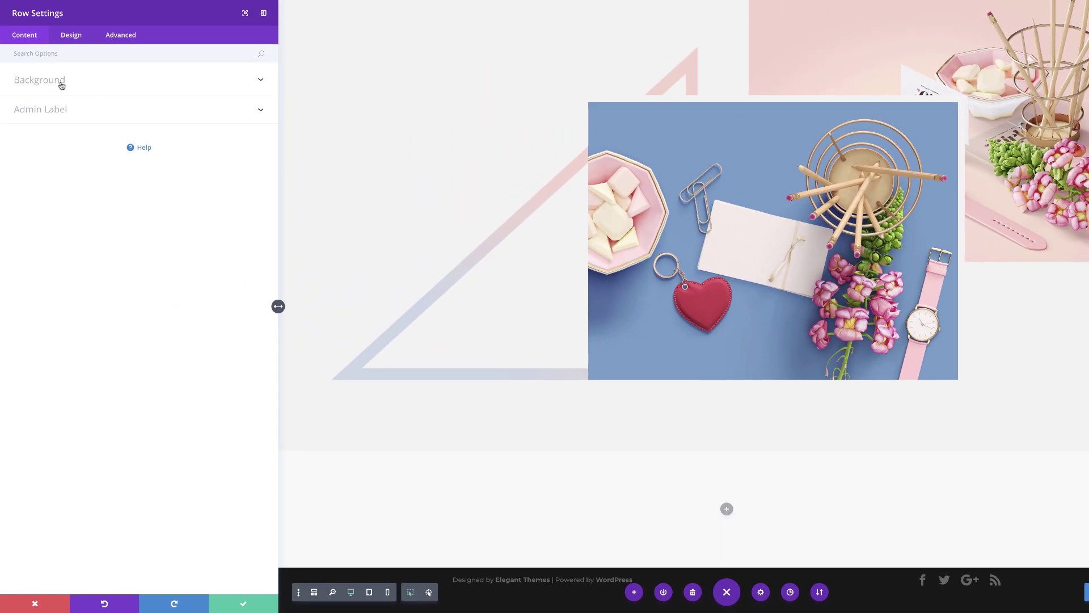
click(61, 85)
click(140, 166)
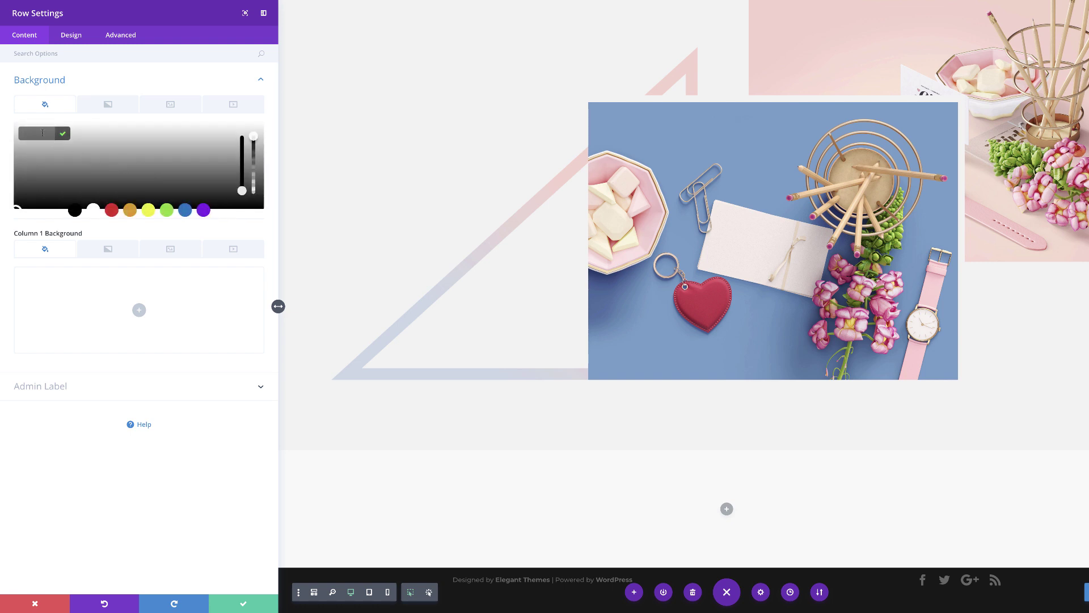
text(#E2E2E2)
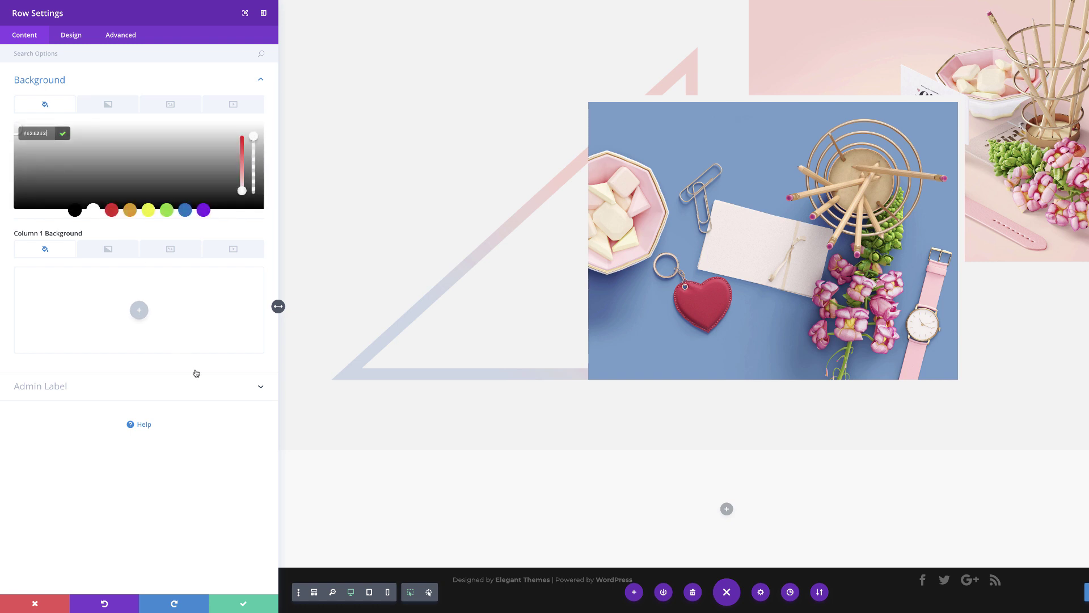
key(Return)
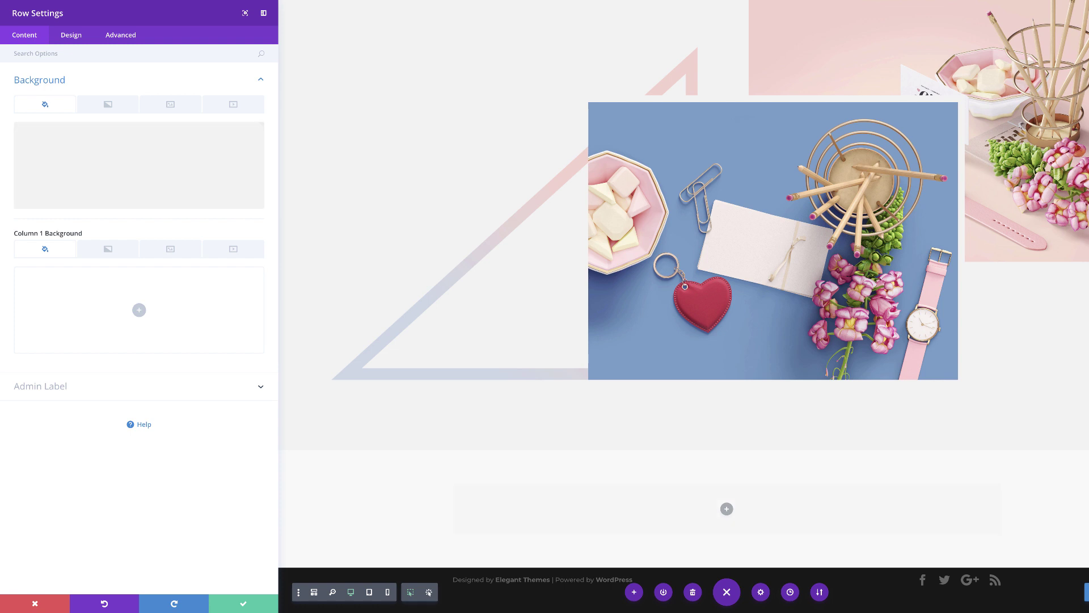
Add the blue desk flat-lay photo from the media library as the row's background image
click(170, 105)
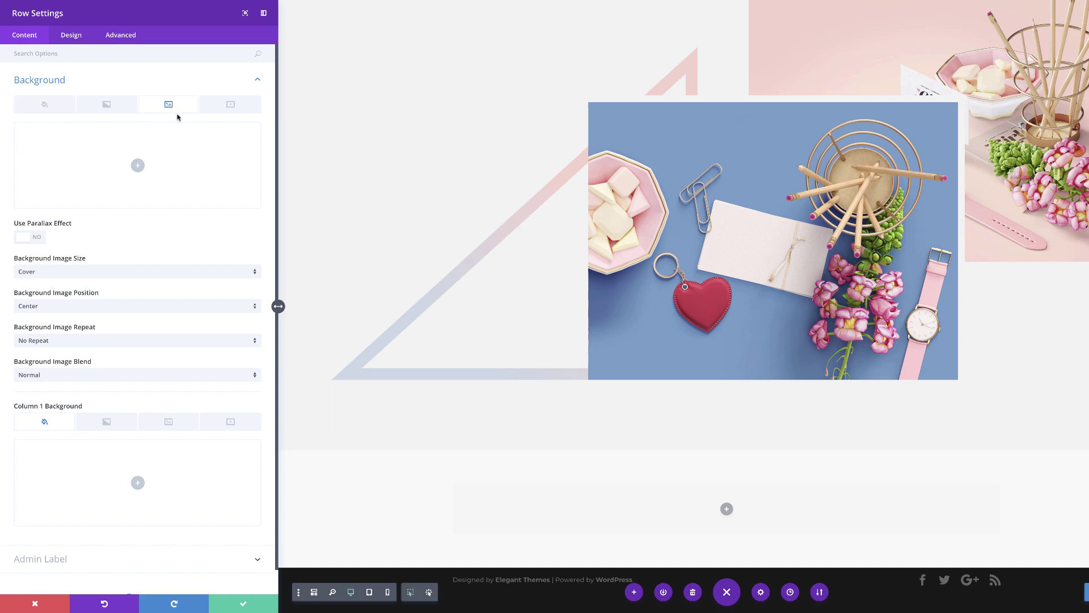
click(138, 166)
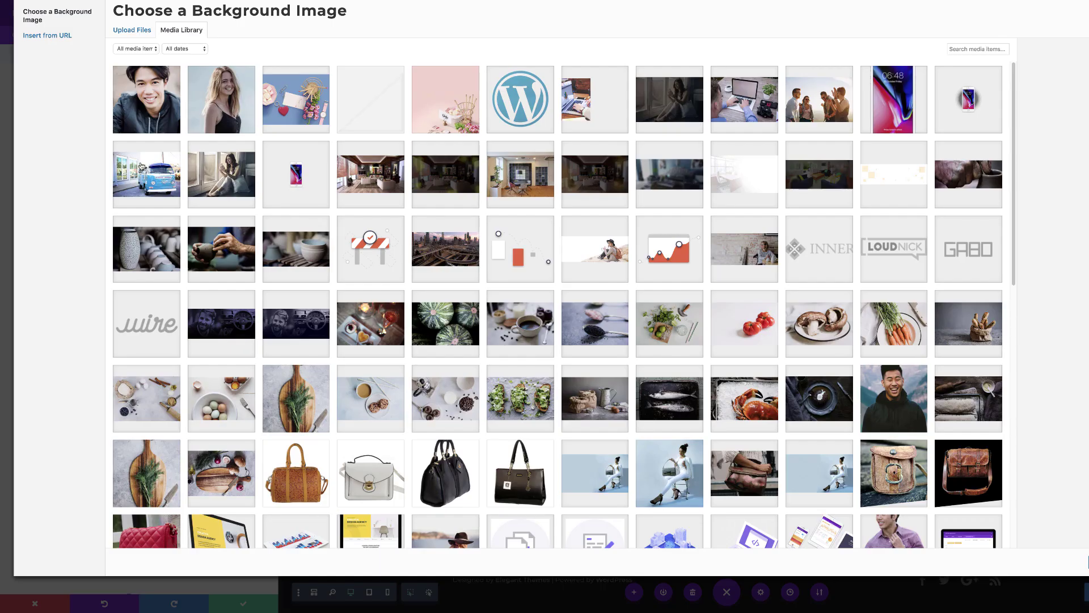
click(469, 103)
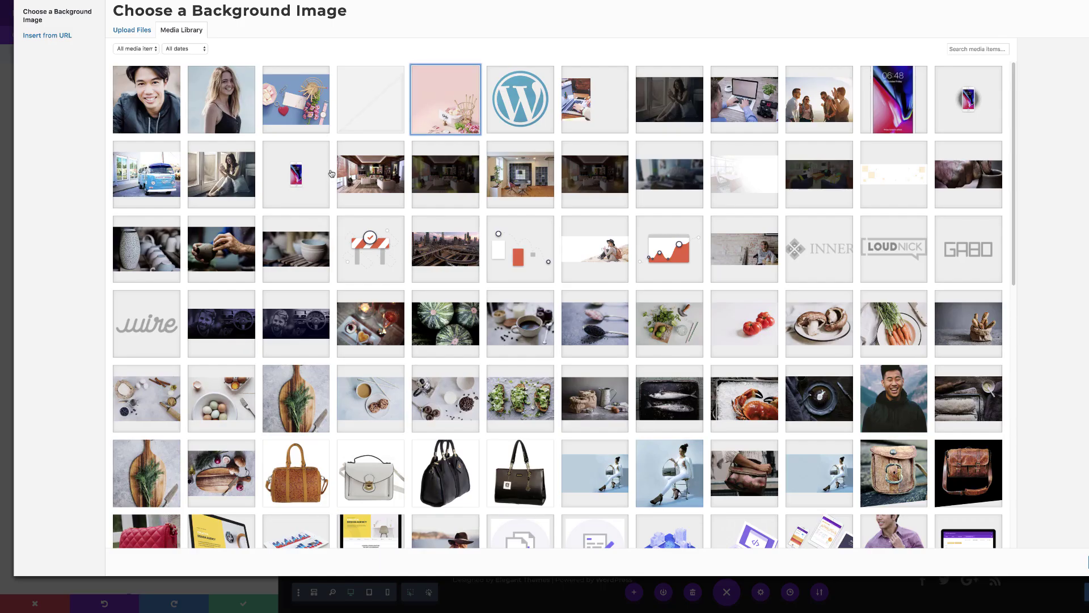
click(304, 111)
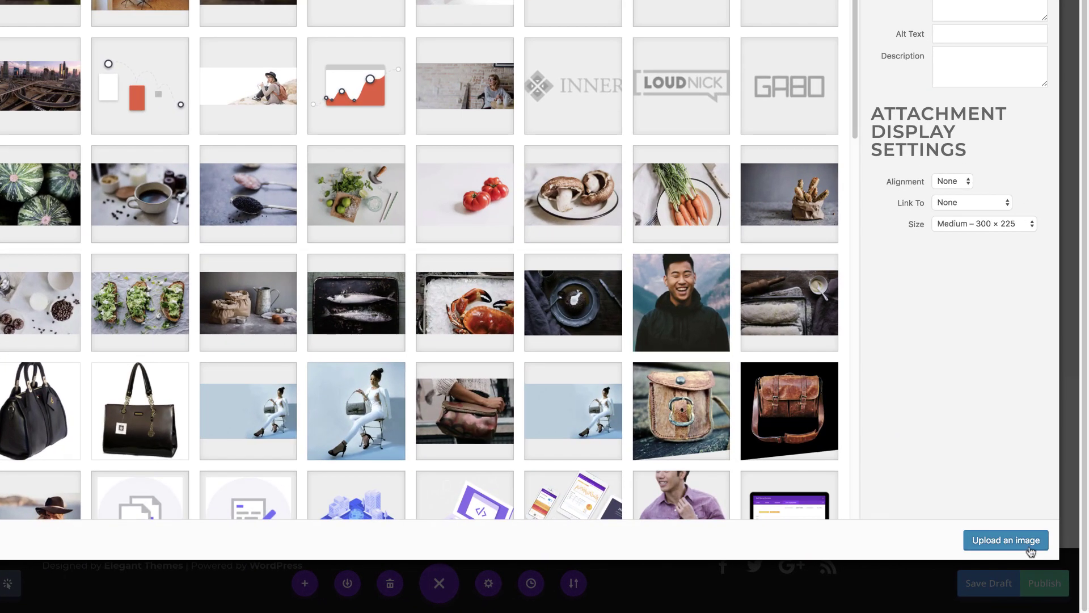
click(1031, 551)
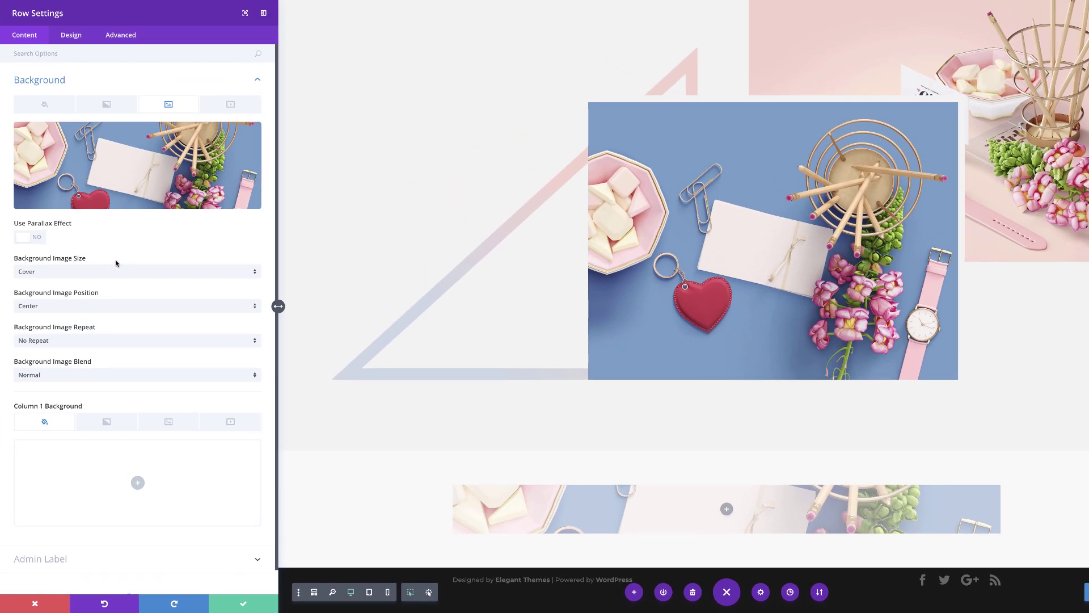
Set the row's background image size to Actual Size and its position to Center Left
click(95, 272)
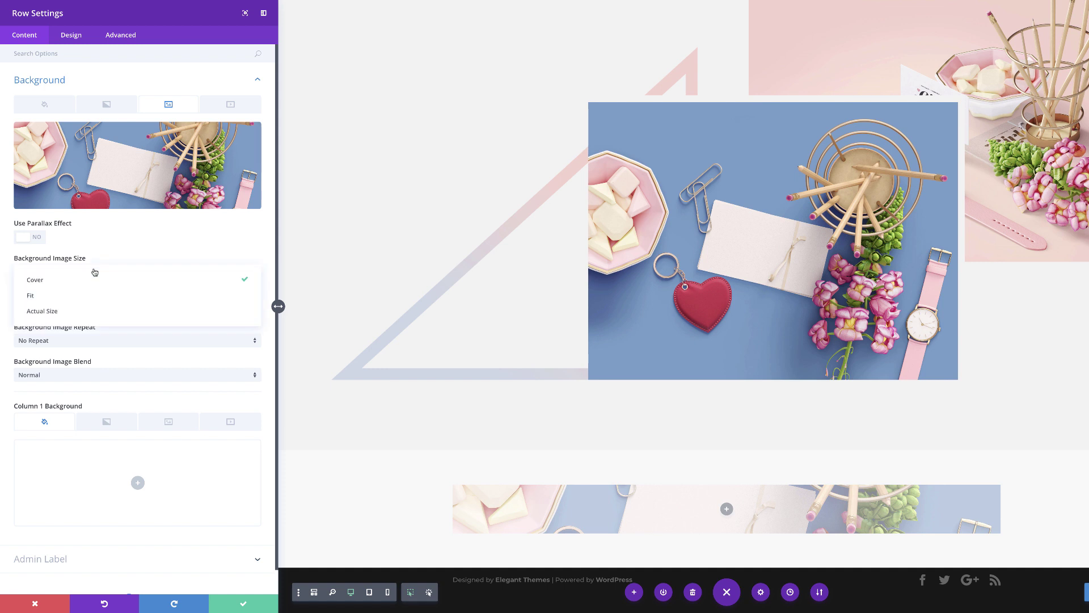
click(57, 311)
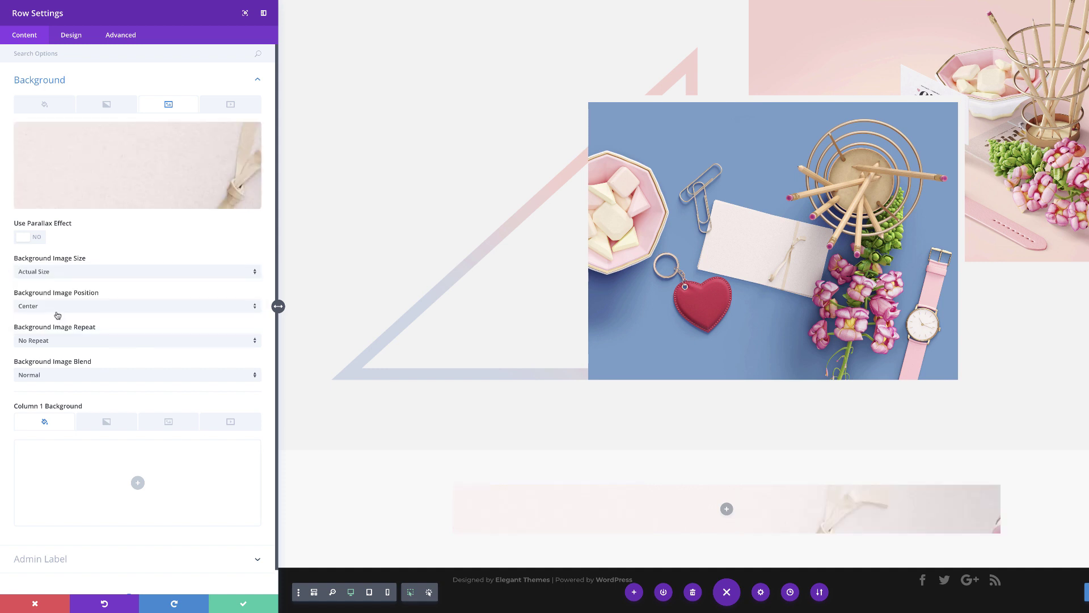
click(139, 309)
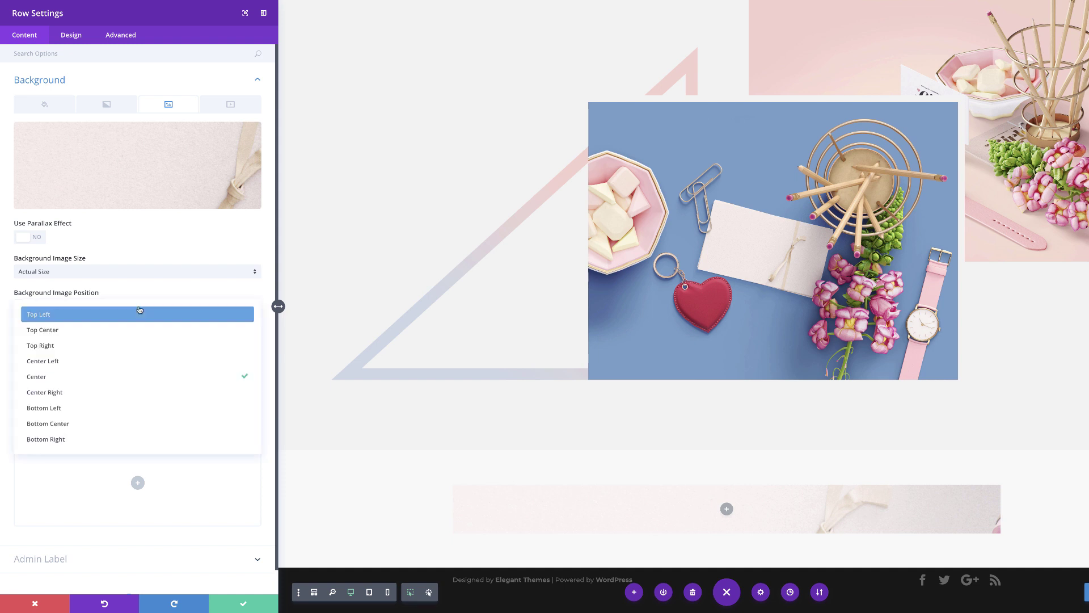
click(142, 362)
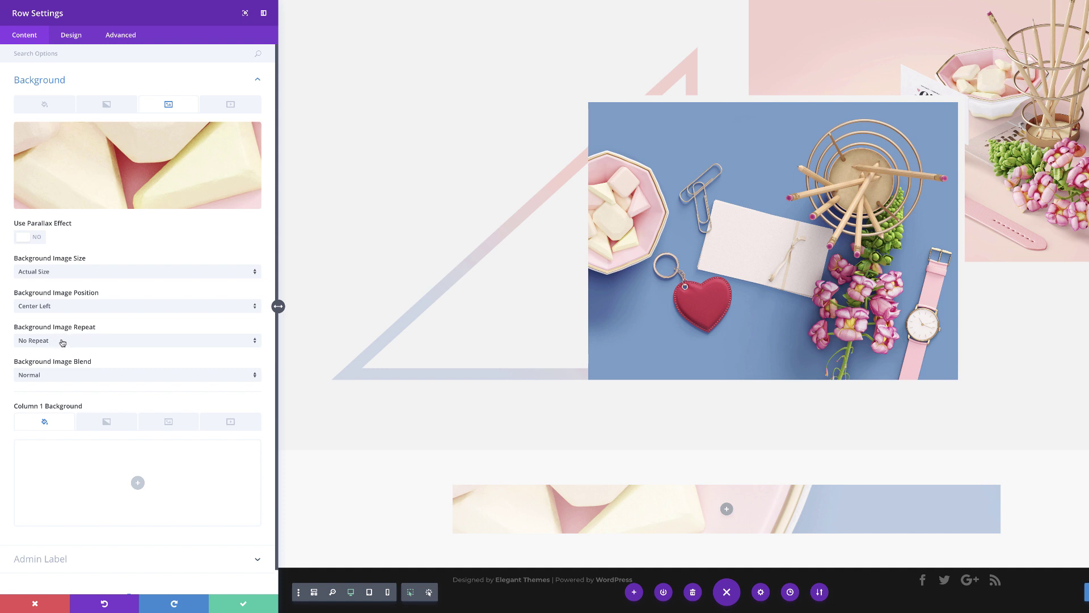
Set the row's background image blend to Overlay, comparing it with Normal, and save the row settings
click(54, 379)
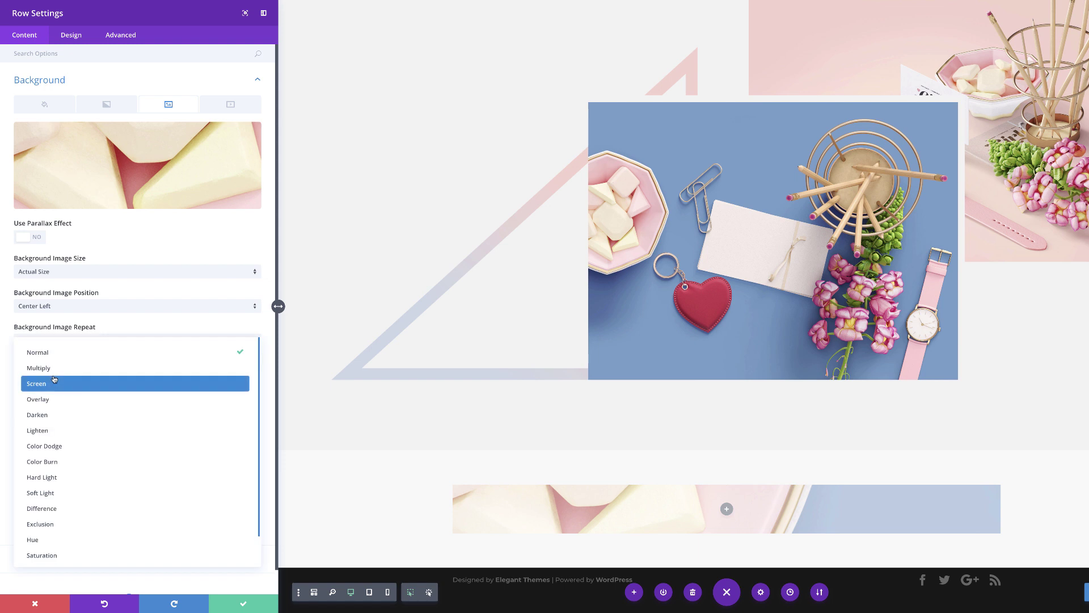
click(55, 399)
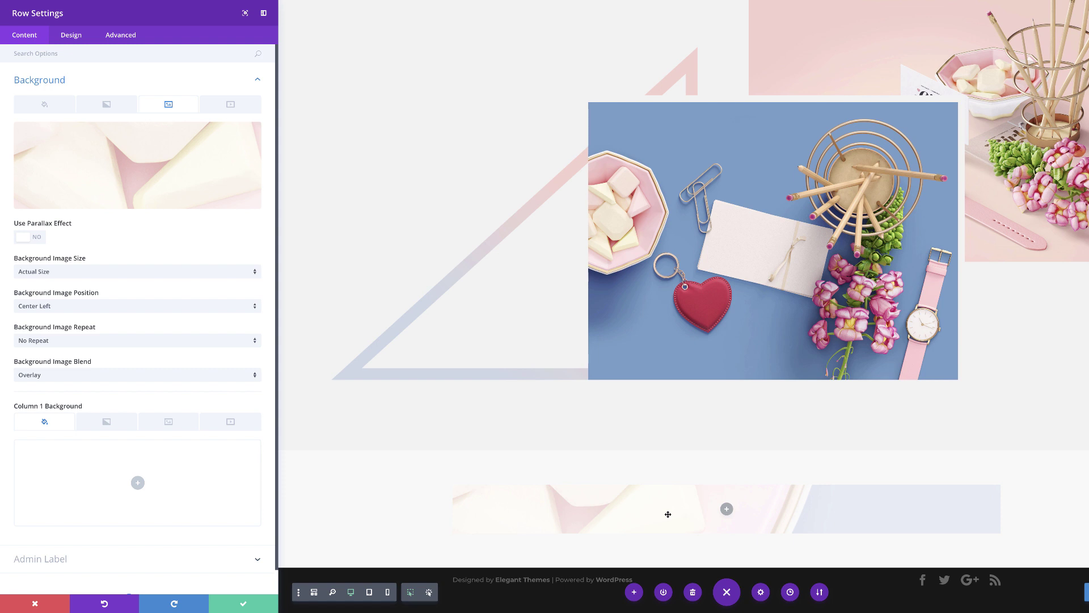
click(91, 380)
click(73, 354)
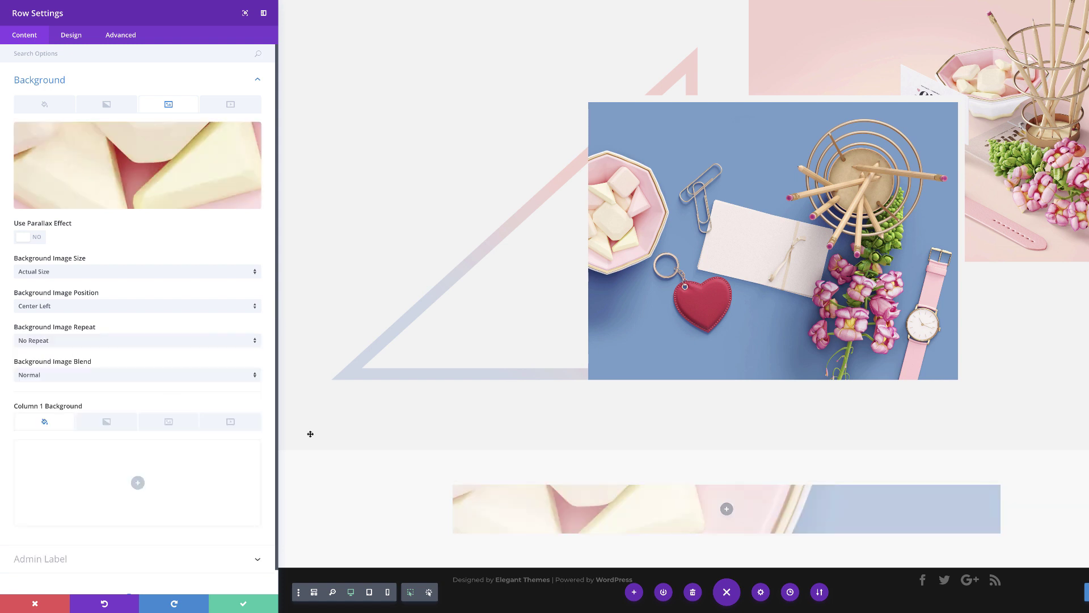
click(72, 376)
click(63, 405)
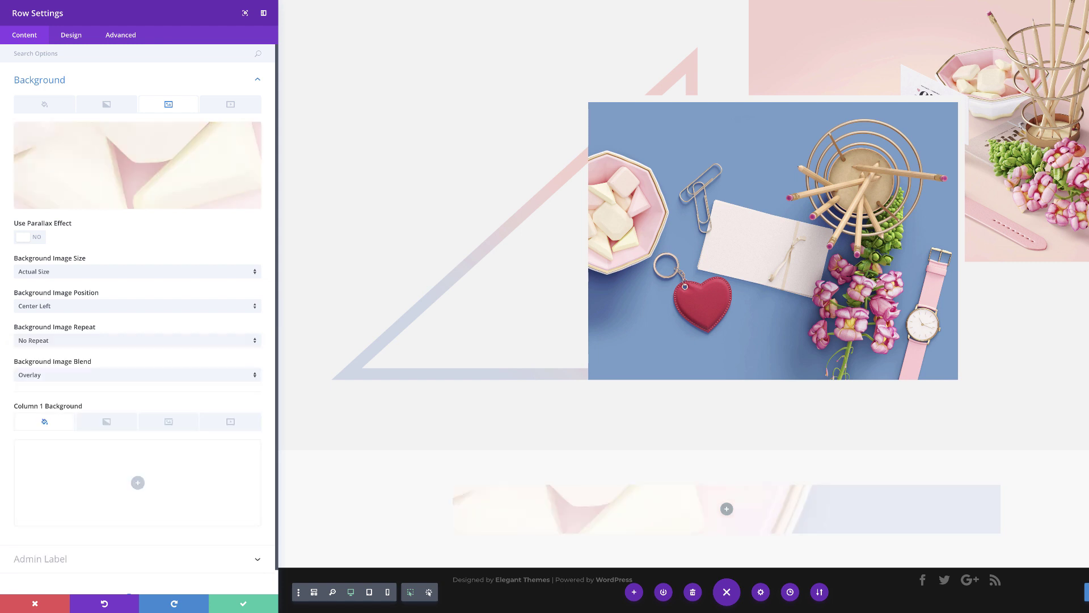
click(243, 602)
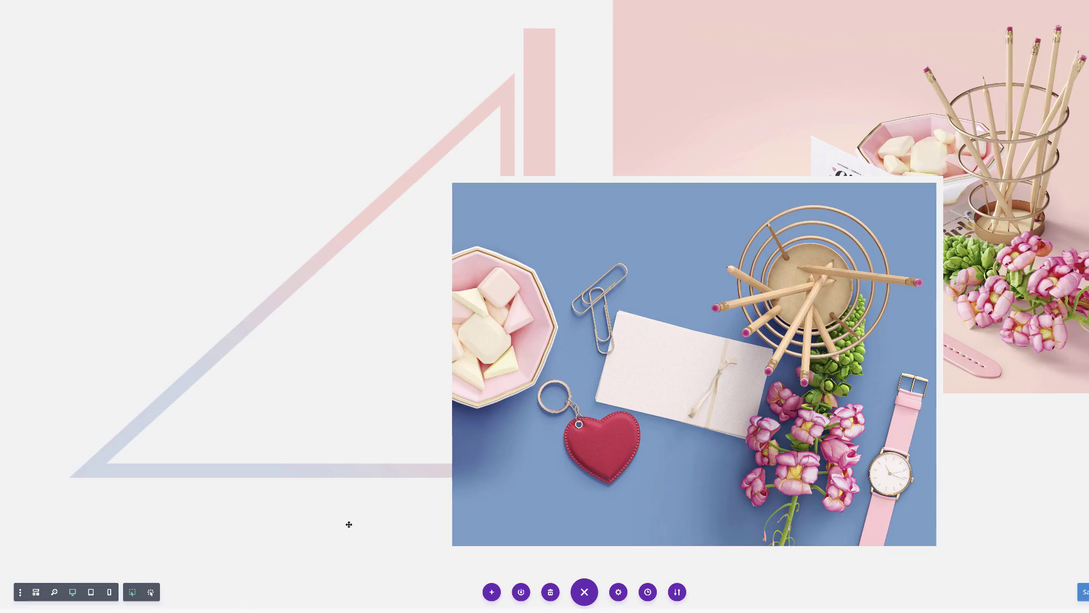
Reopen the new section's row settings and make the row fullwidth
scroll(369, 499, down, 3)
scroll(338, 497, up, 1)
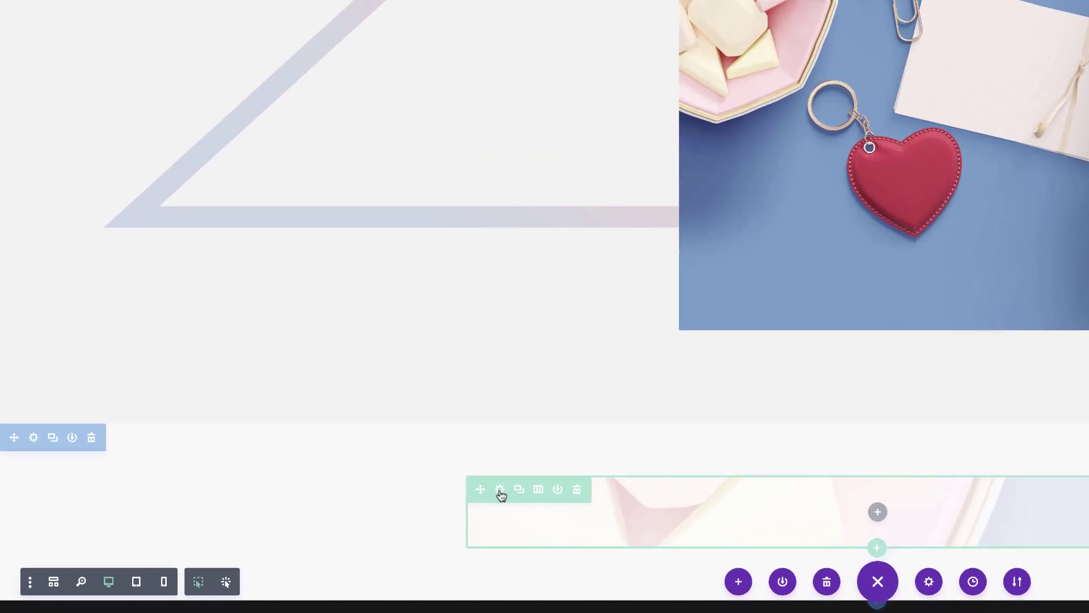
click(528, 483)
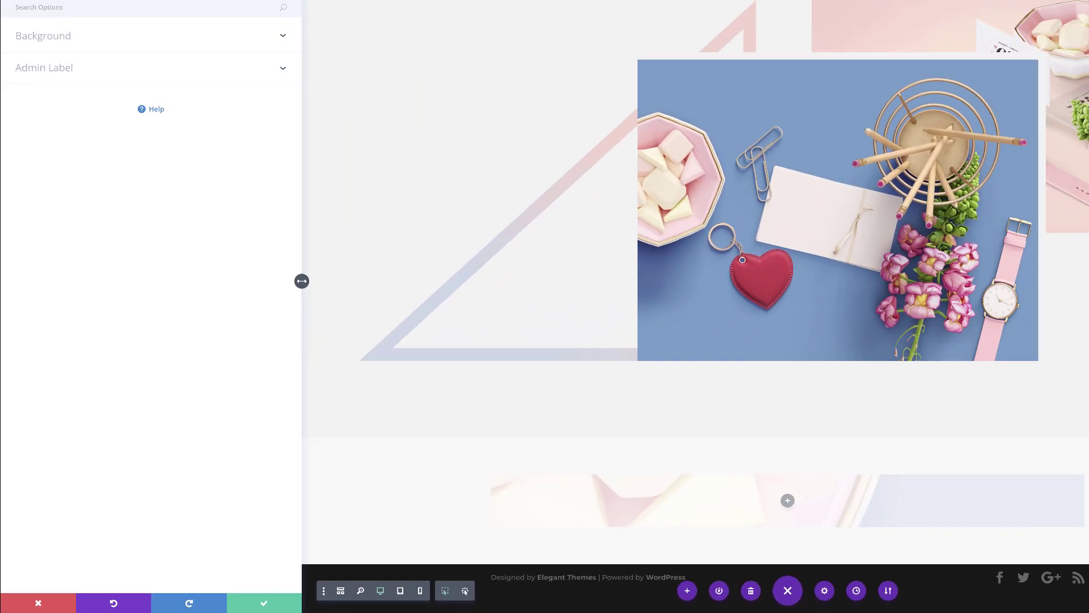
click(71, 35)
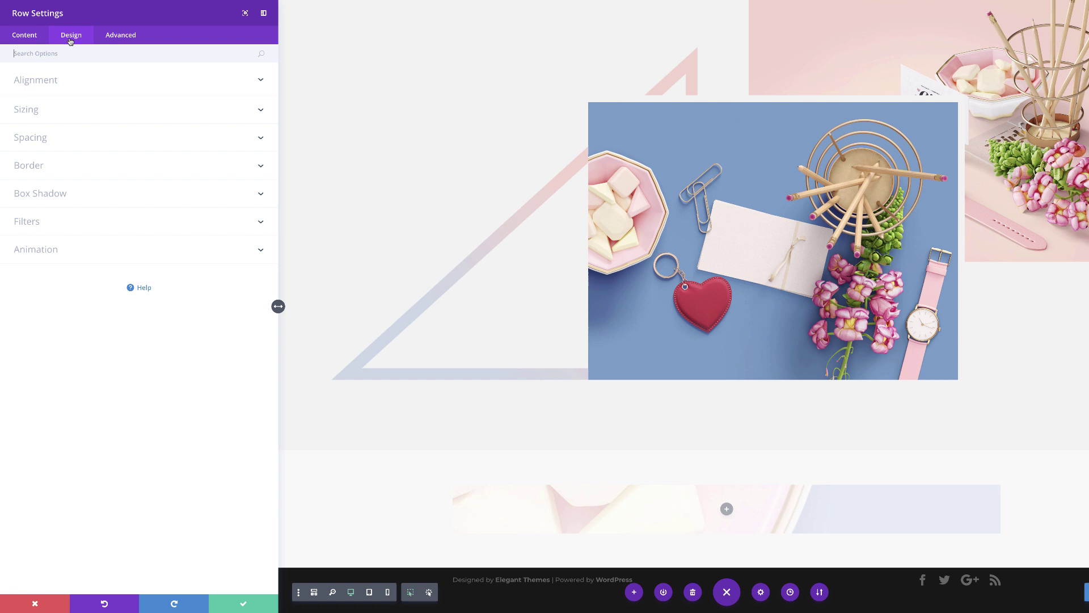
click(33, 111)
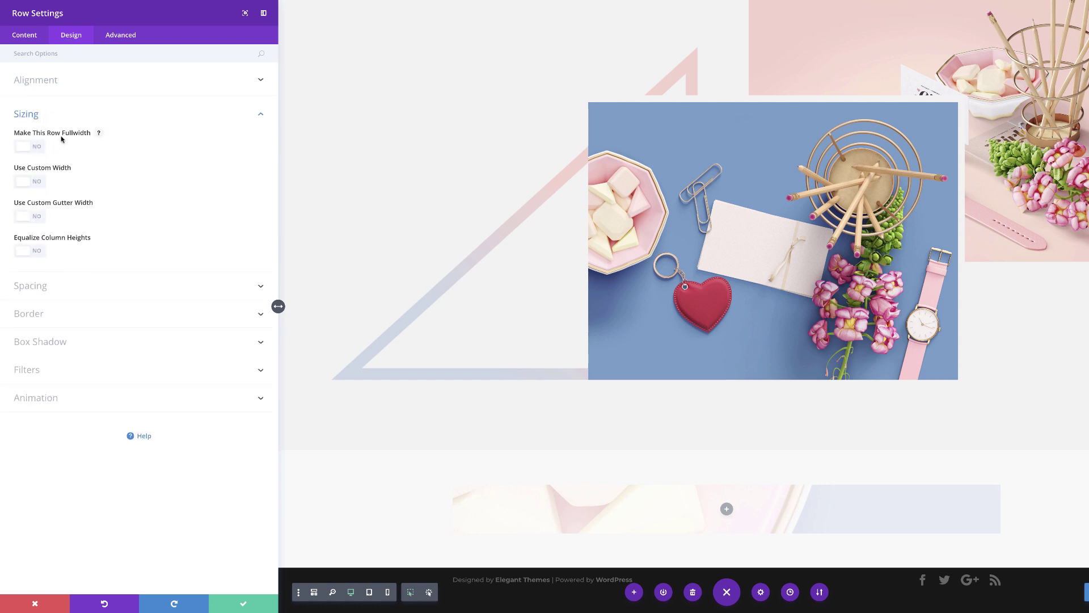
click(38, 148)
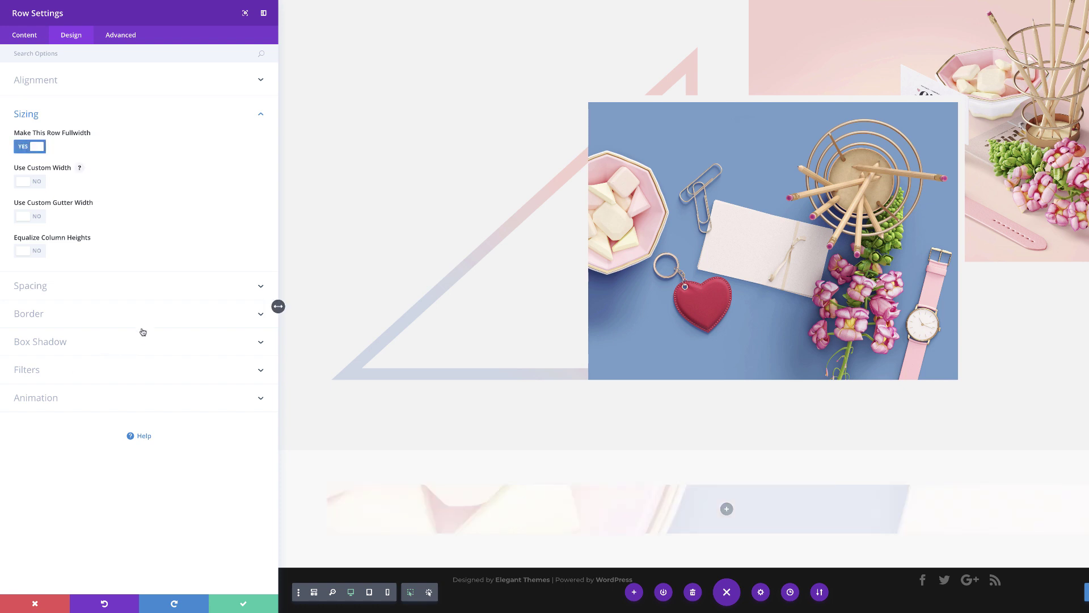
Set the row's custom padding to 0px top, 0px right, 120px bottom and 0px left, and save
click(34, 287)
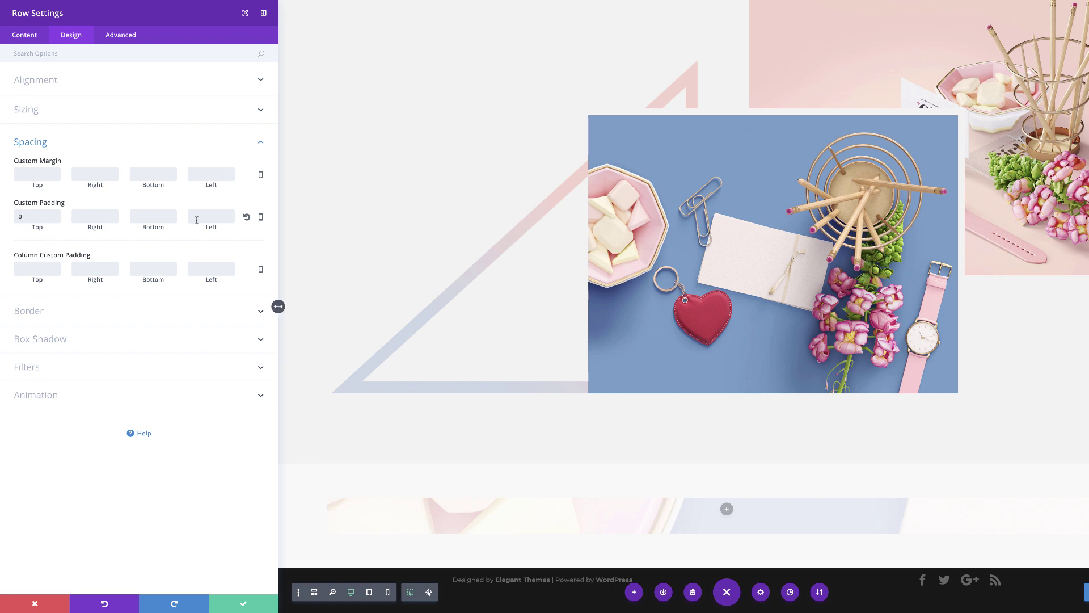
key(Tab)
text(0)
key(Tab)
text(120)
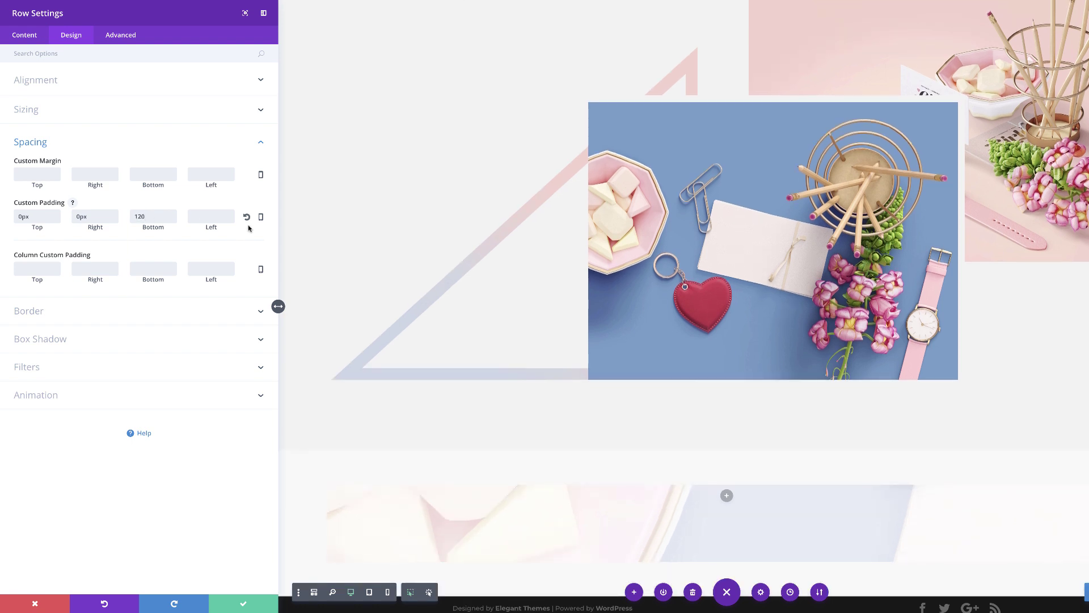
click(224, 219)
text(0)
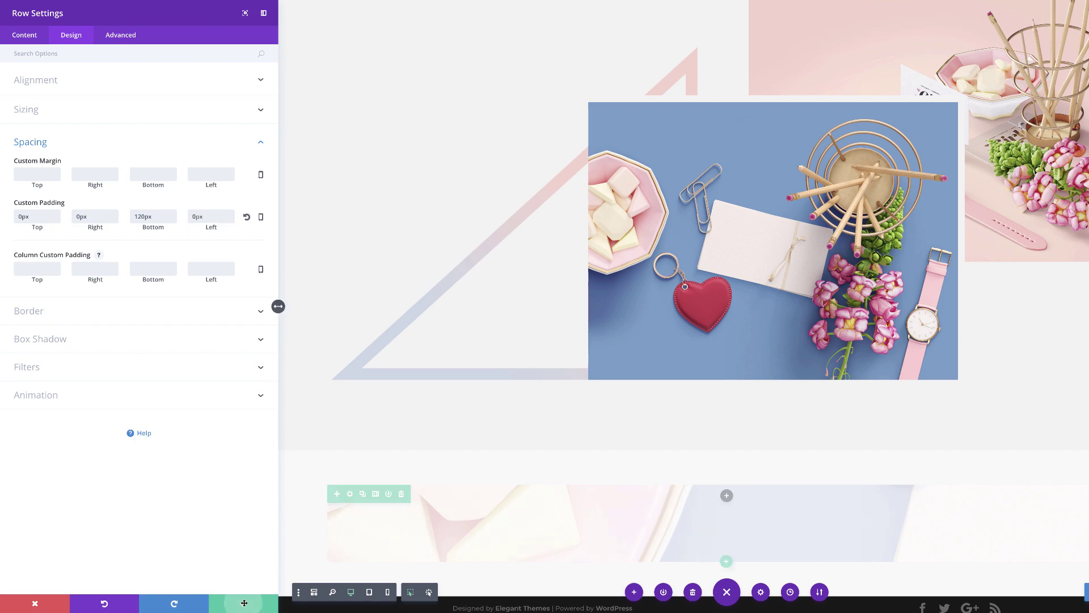
key(Return)
In wireframe view, duplicate both hero text modules and move one copy of each into the second section's row
scroll(488, 479, up, 1)
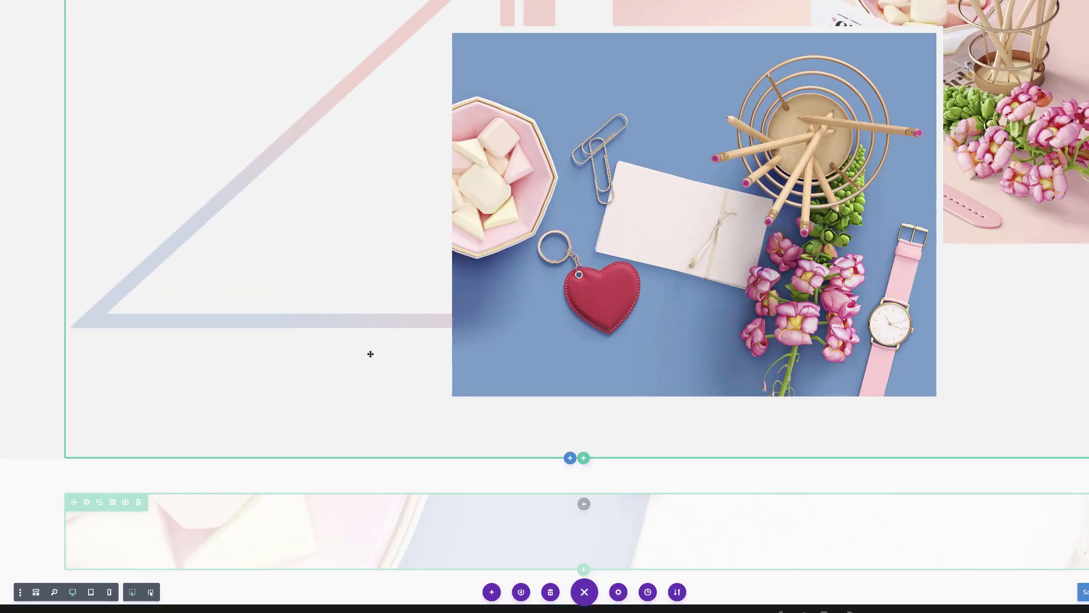
scroll(369, 352, up, 6)
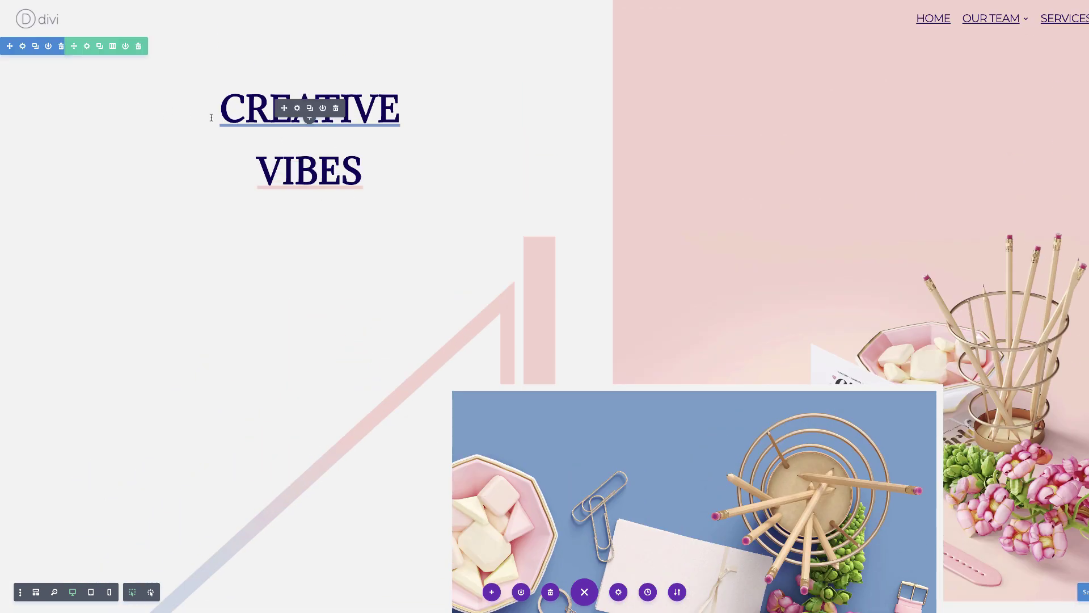
scroll(233, 513, down, 4)
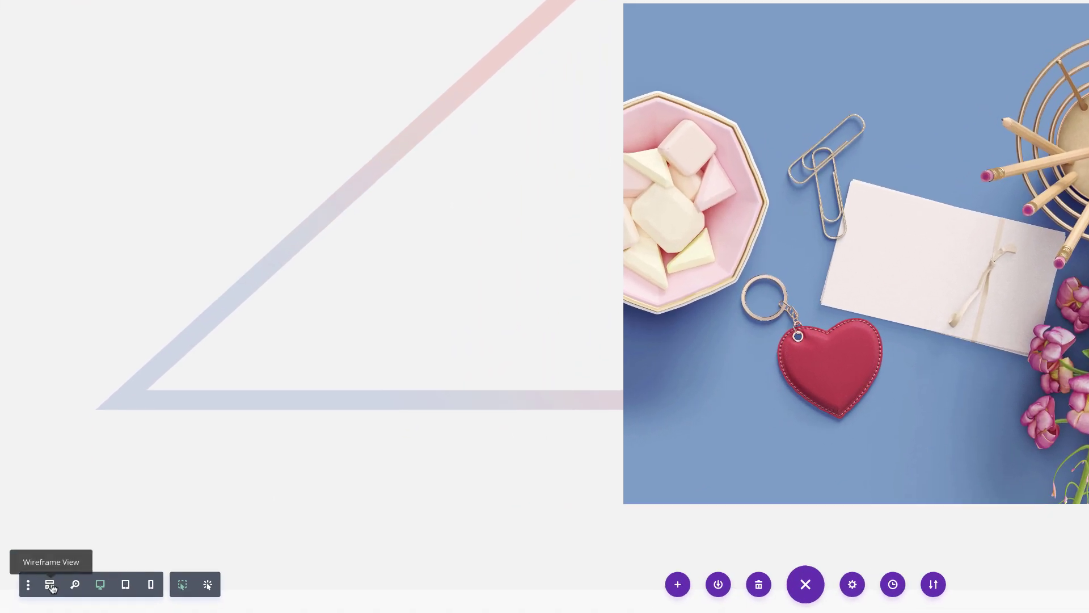
click(50, 586)
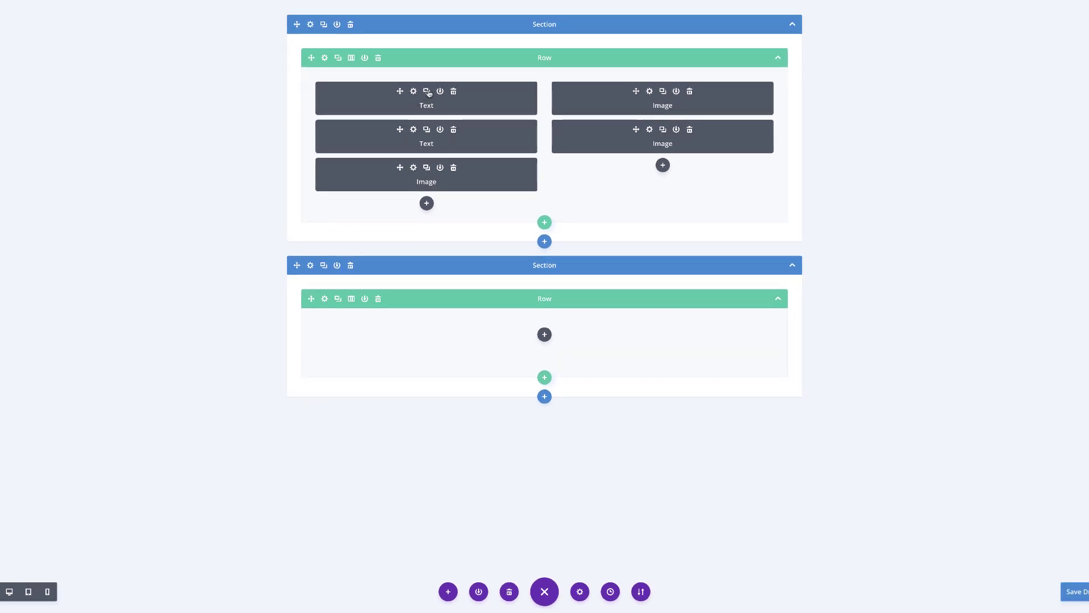
click(427, 91)
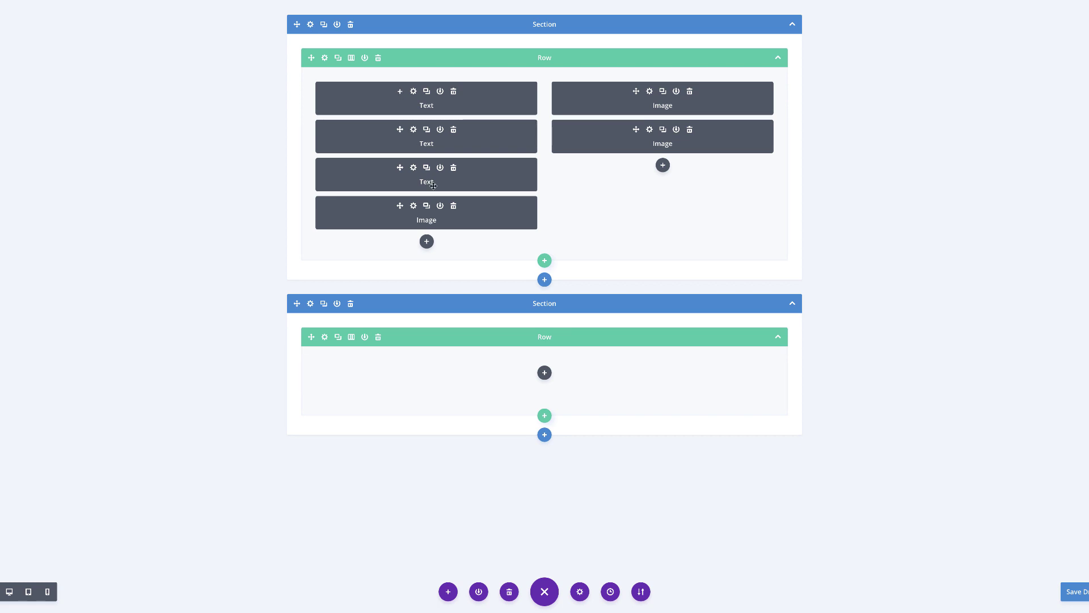
drag(400, 92, 491, 360)
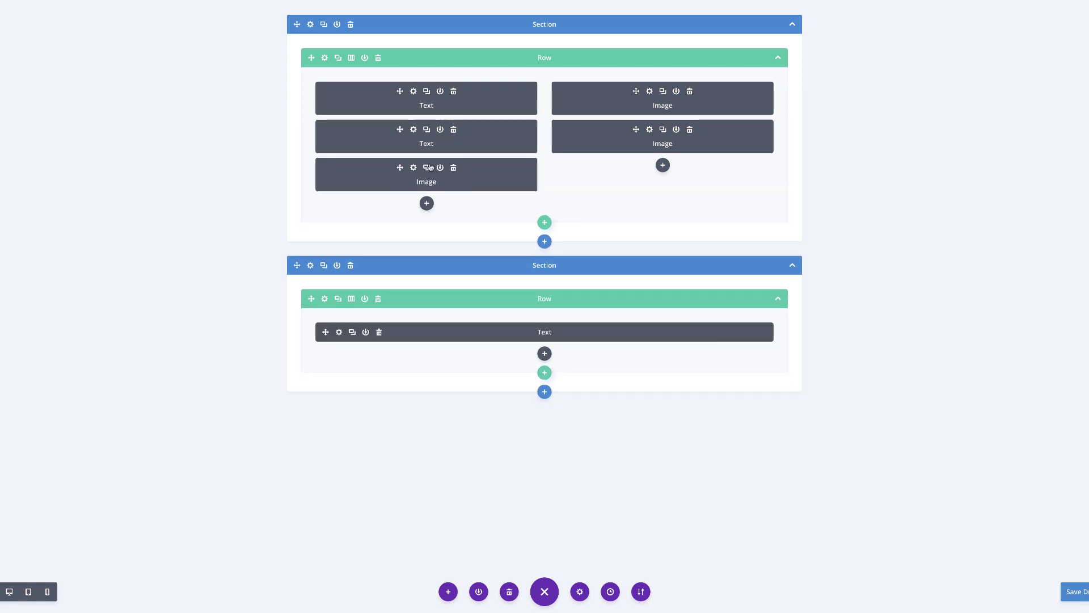
click(426, 130)
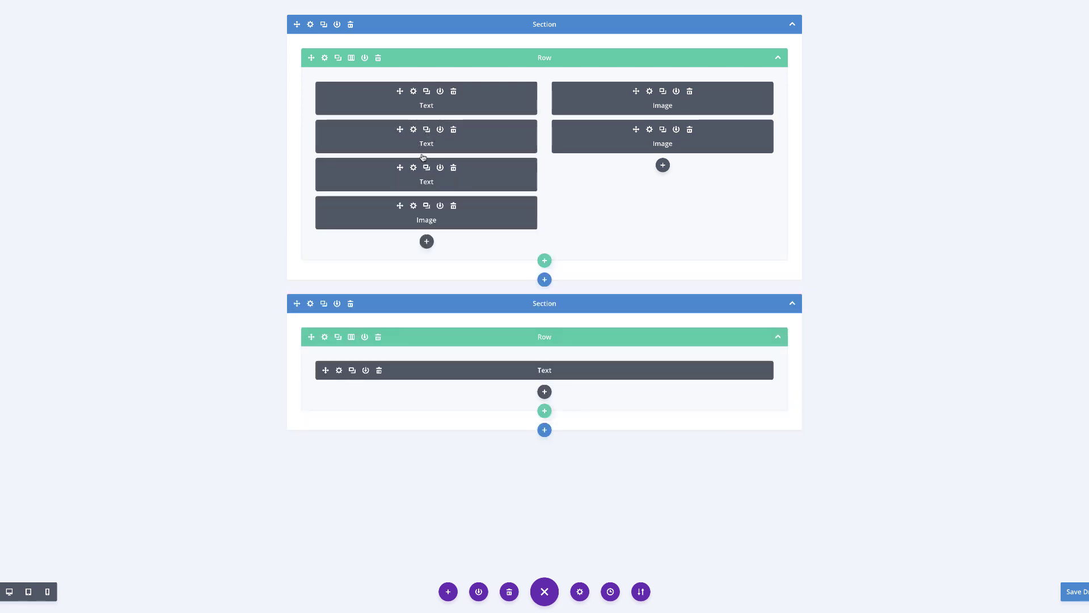
drag(400, 167, 498, 396)
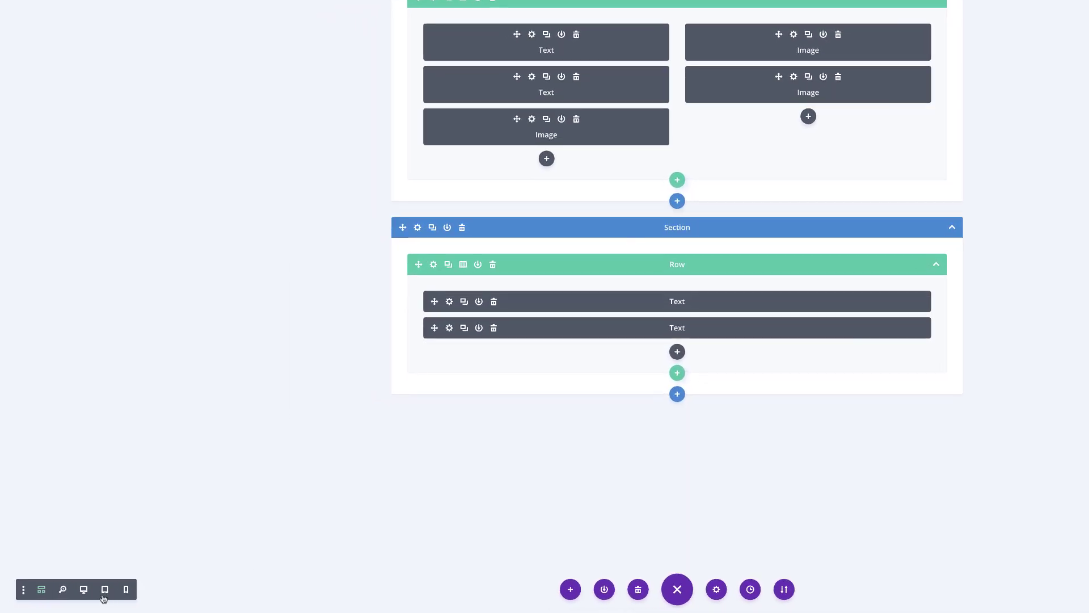
Return to the desktop view and move the copied Creative heading above Vibes in the second section
click(83, 588)
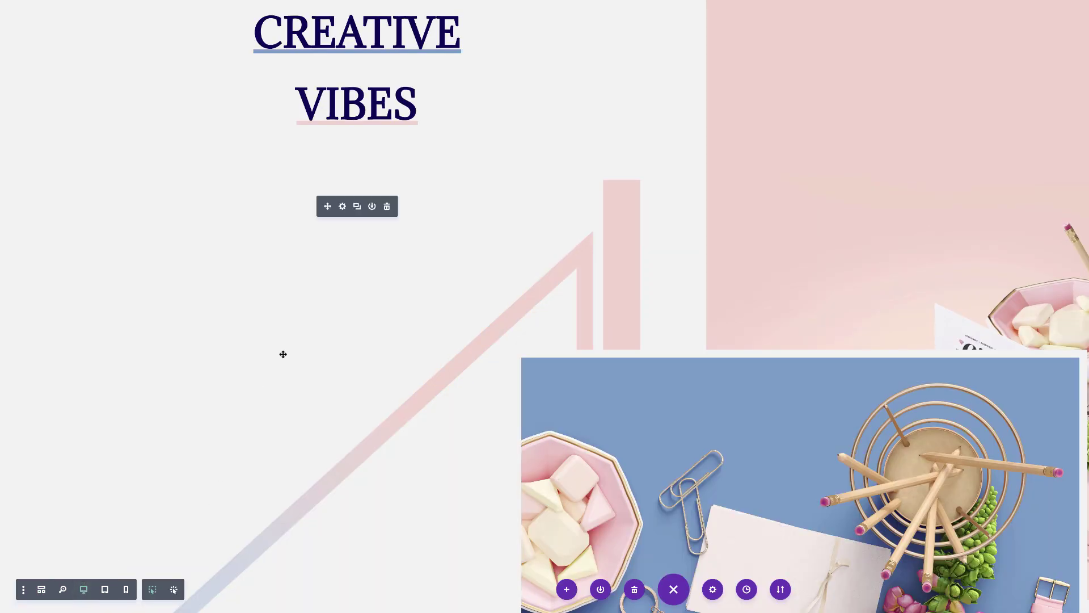
scroll(286, 346, down, 10)
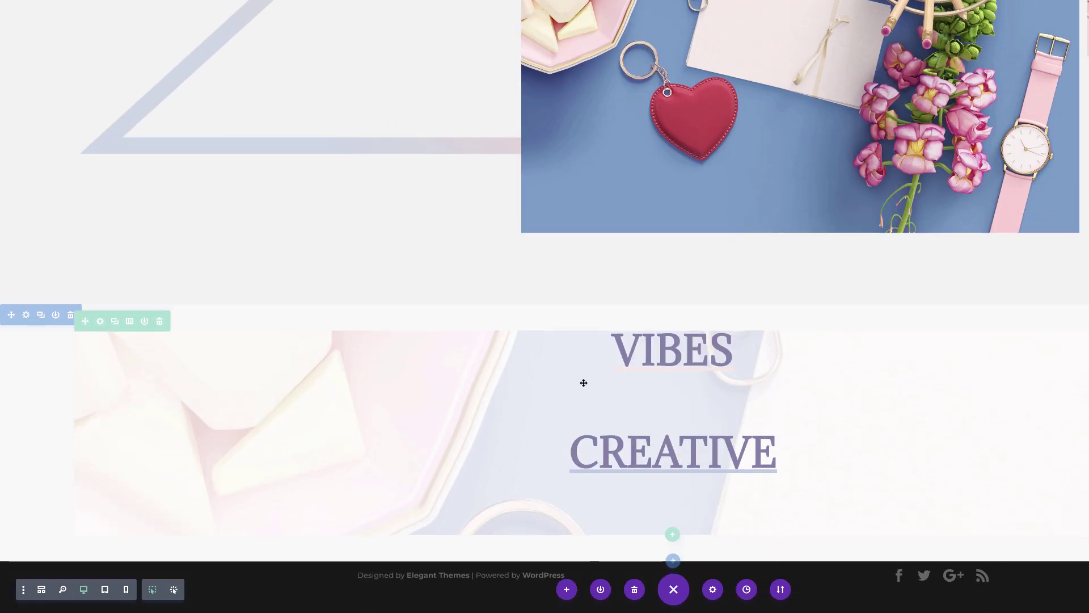
drag(646, 451, 640, 394)
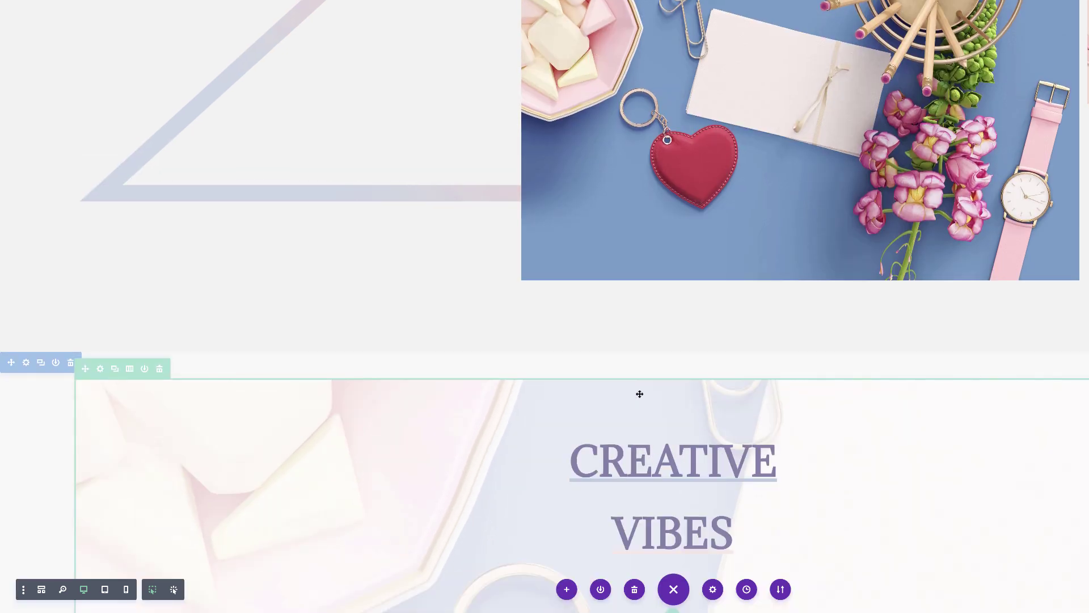
Set the second section's Creative heading text size to 72px on desktop and 70px on tablet, and save the module
scroll(639, 394, down, 2)
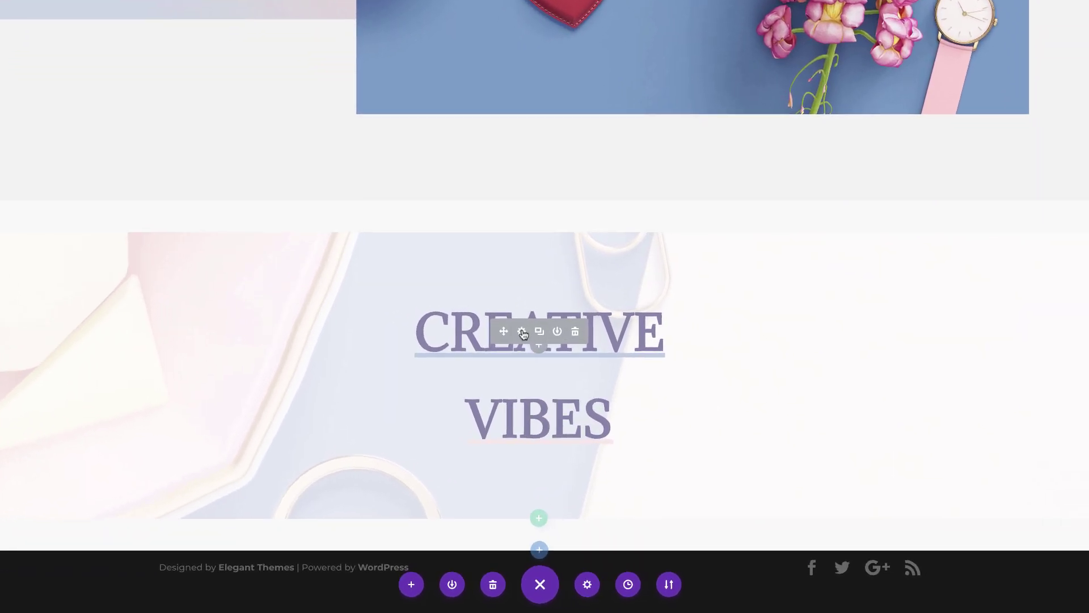
click(522, 334)
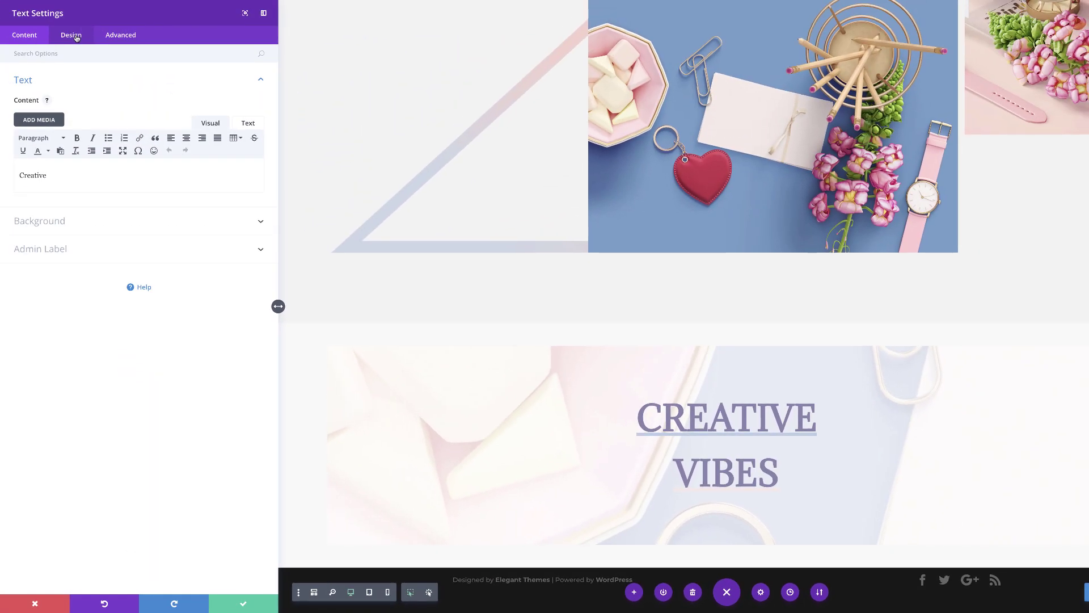
click(77, 37)
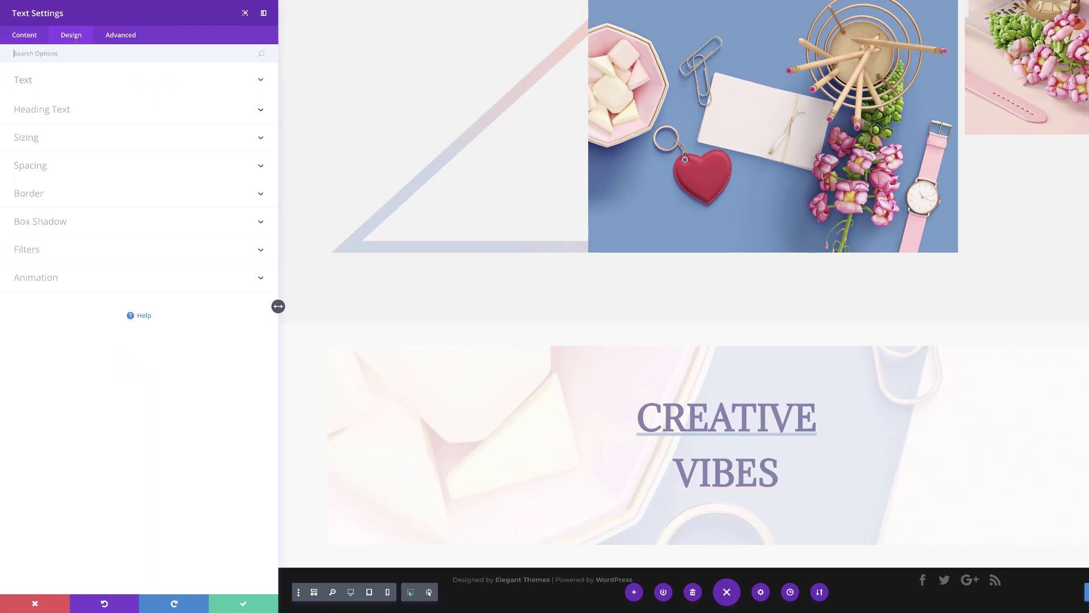
click(35, 83)
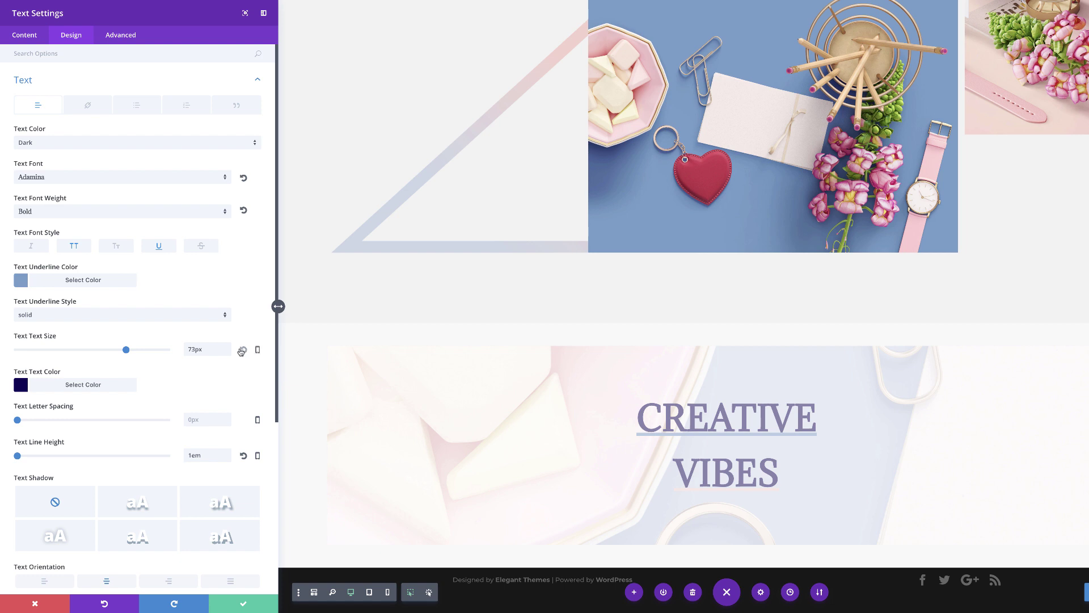
drag(126, 350, 122, 351)
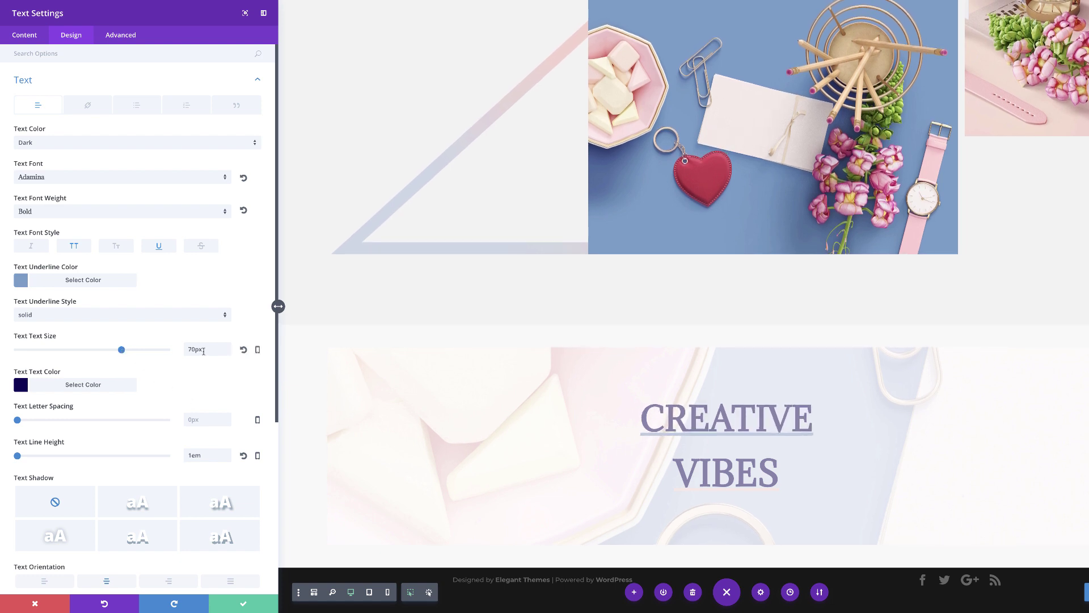
click(258, 350)
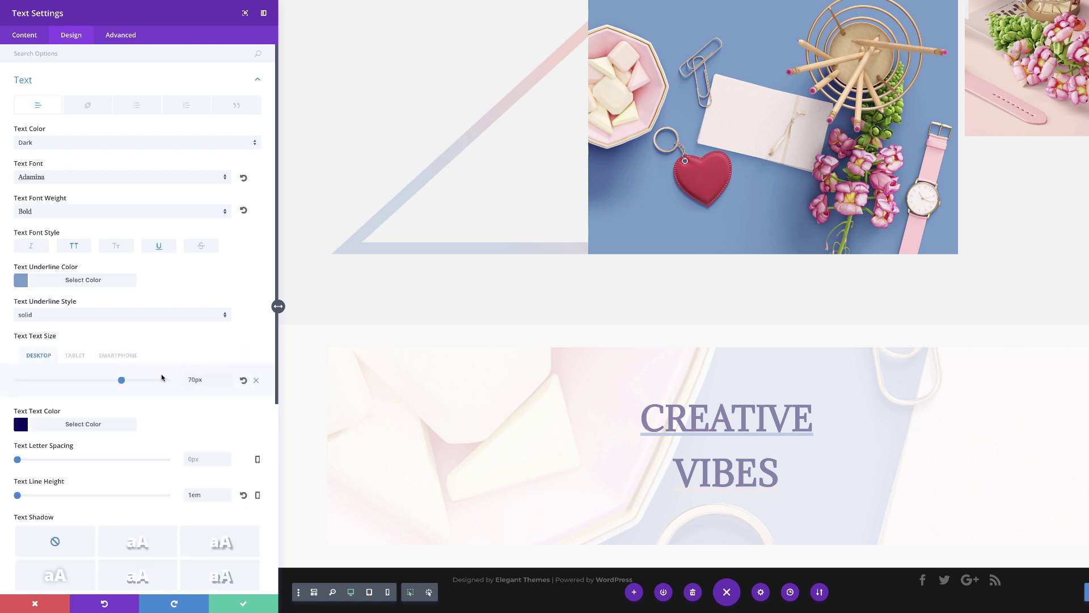
click(75, 355)
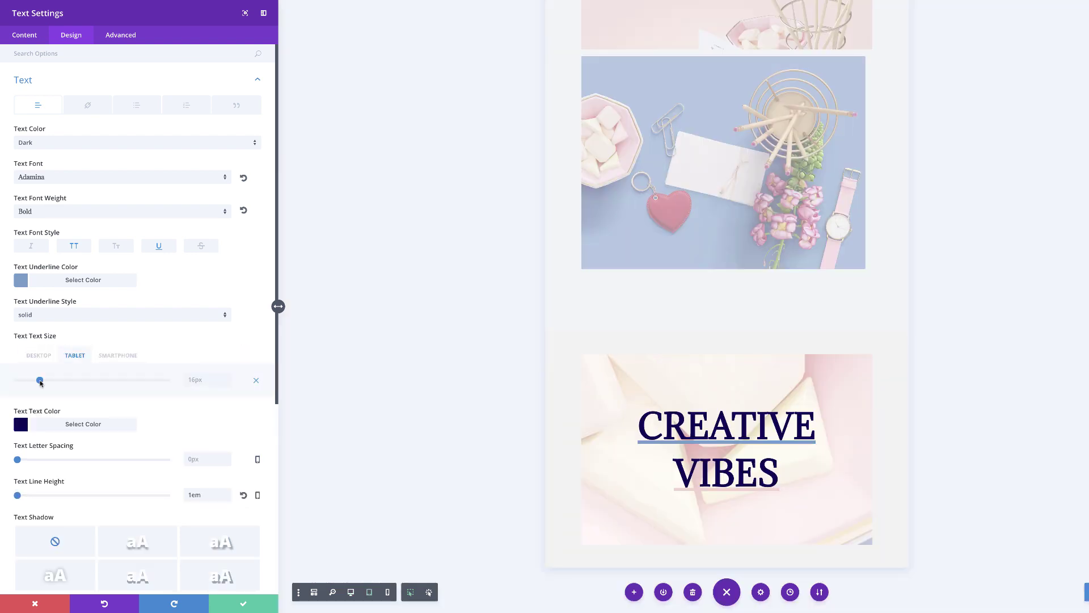
drag(39, 382, 122, 382)
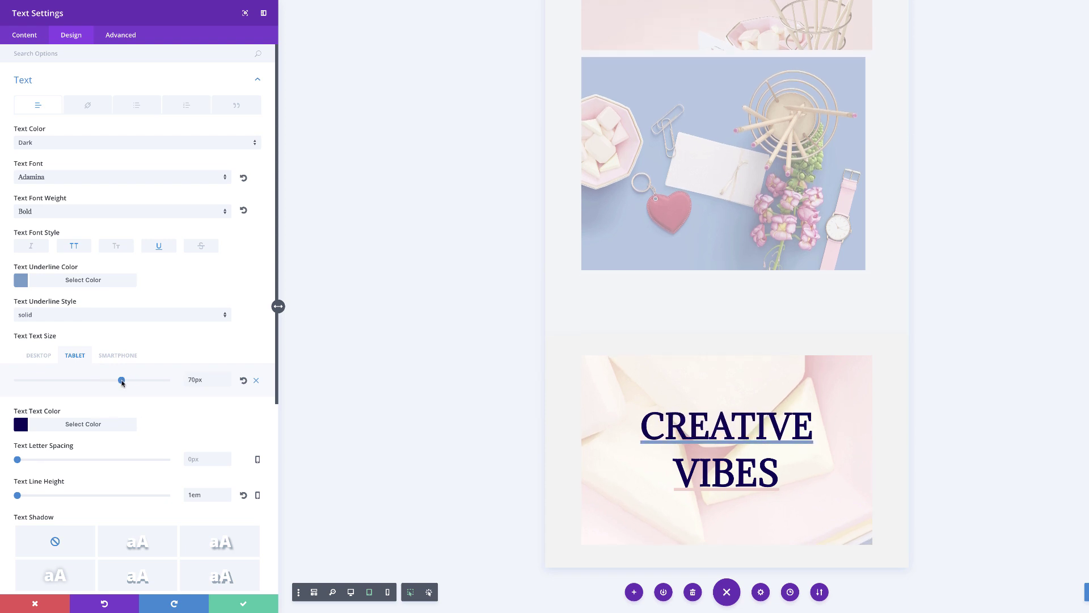
click(42, 356)
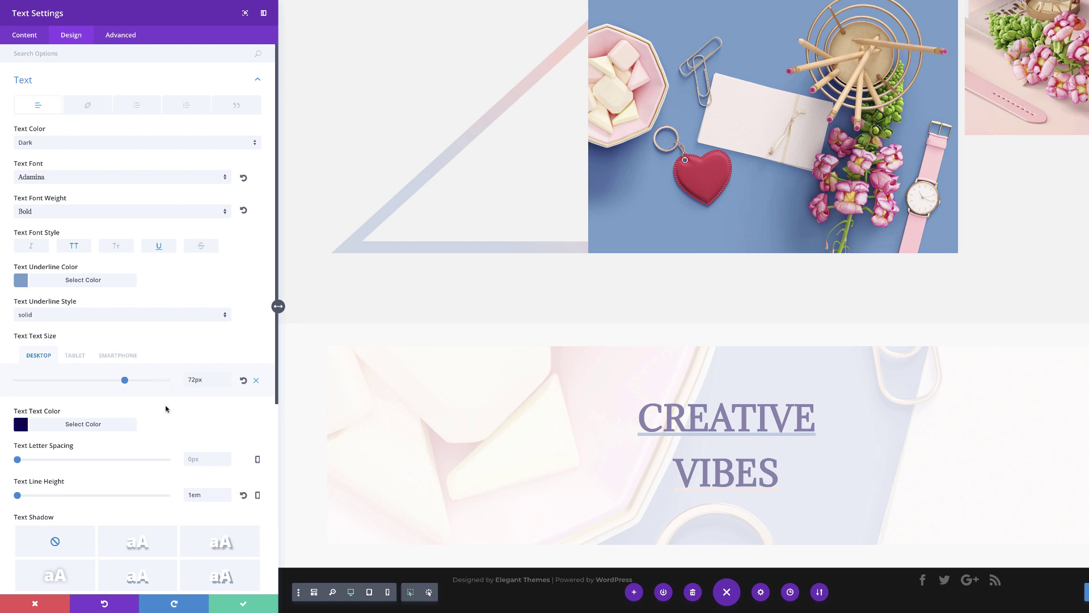
click(245, 606)
Set the second section's Vibes heading text size to 70px on tablet and 60px on smartphone
scroll(459, 464, down, 3)
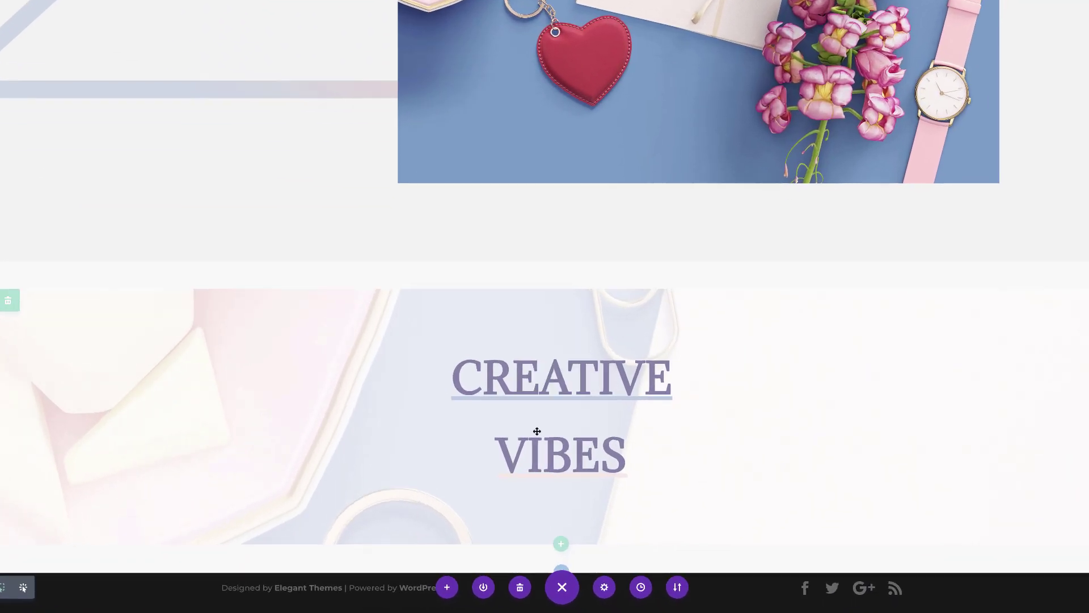
mouse_move(572, 486)
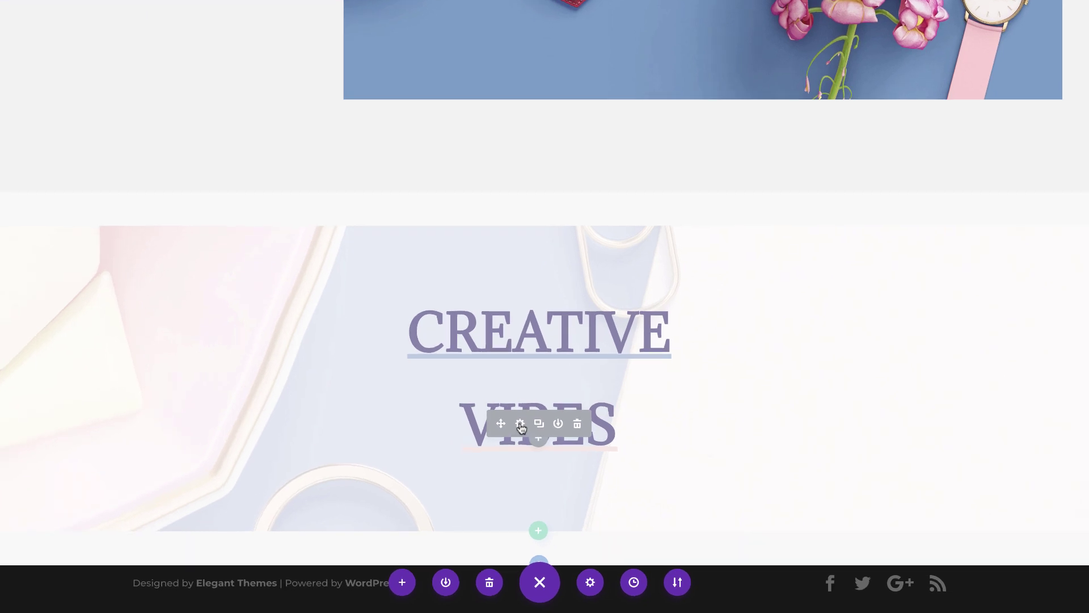
click(521, 425)
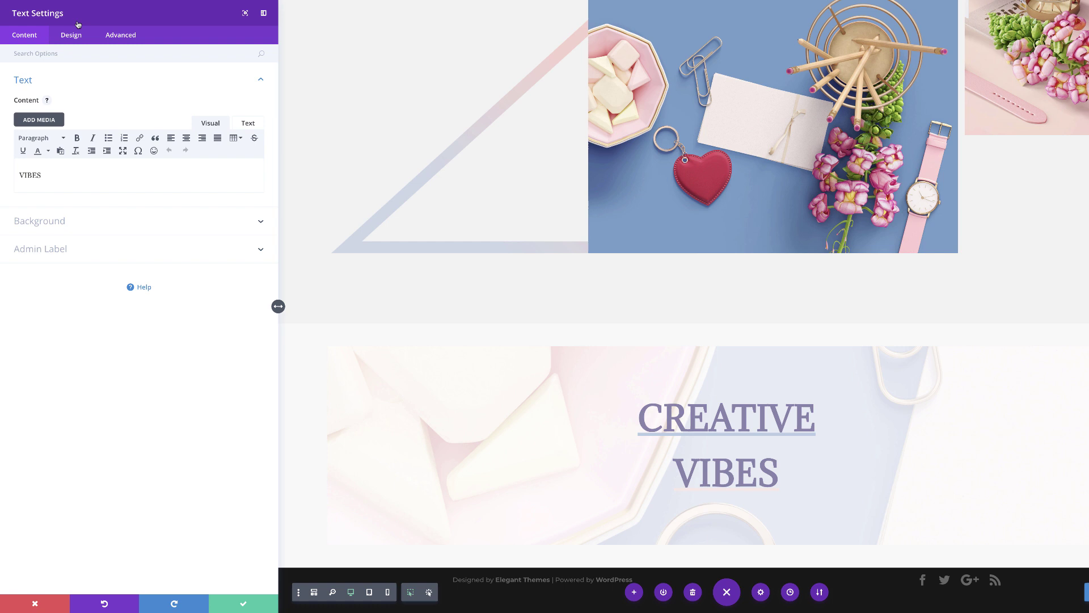
click(76, 38)
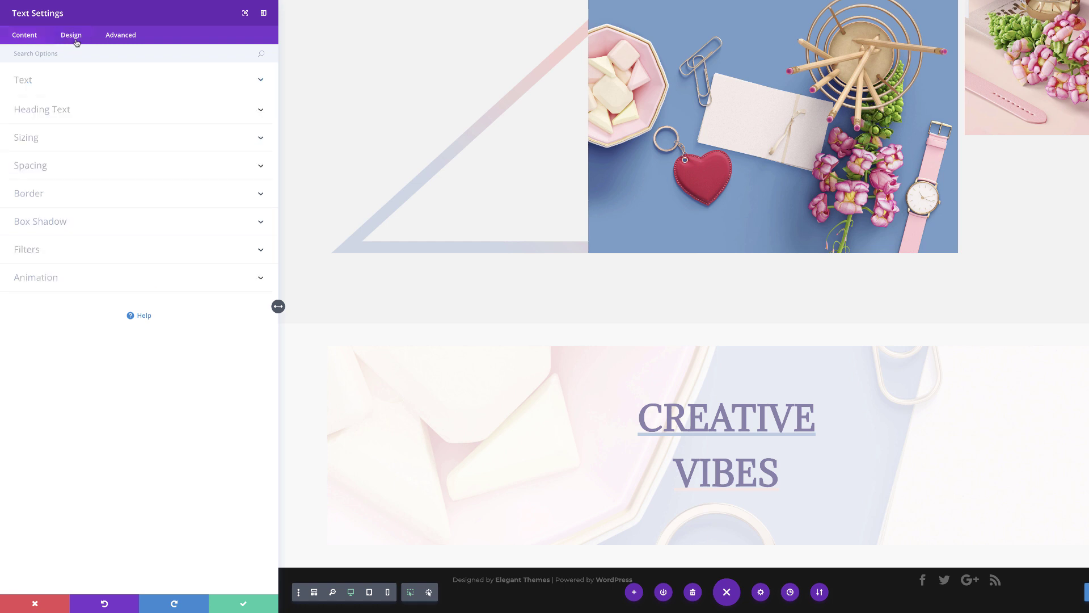
click(50, 87)
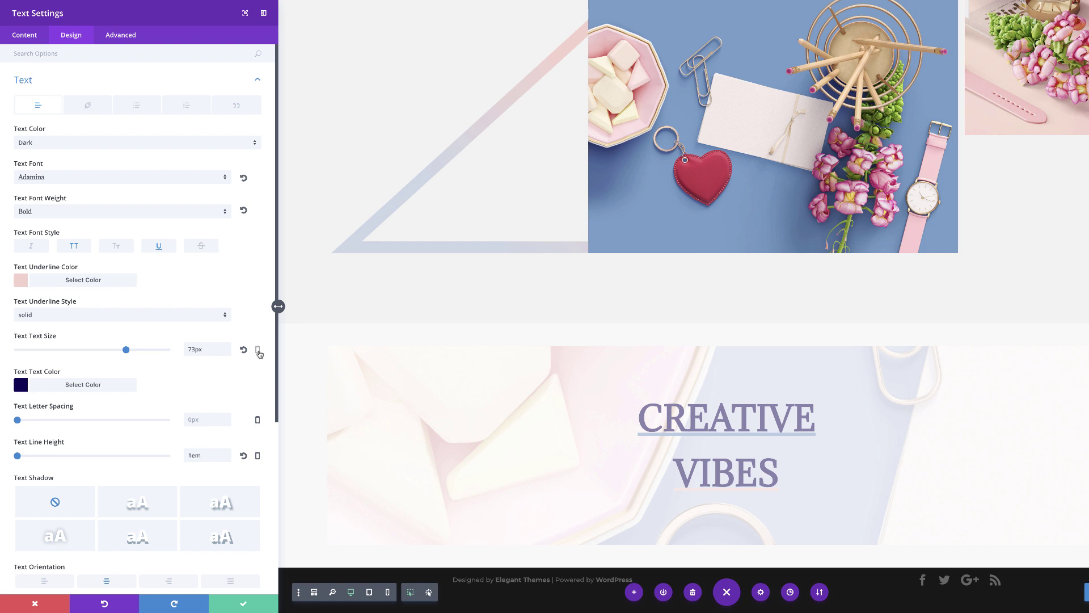
click(258, 350)
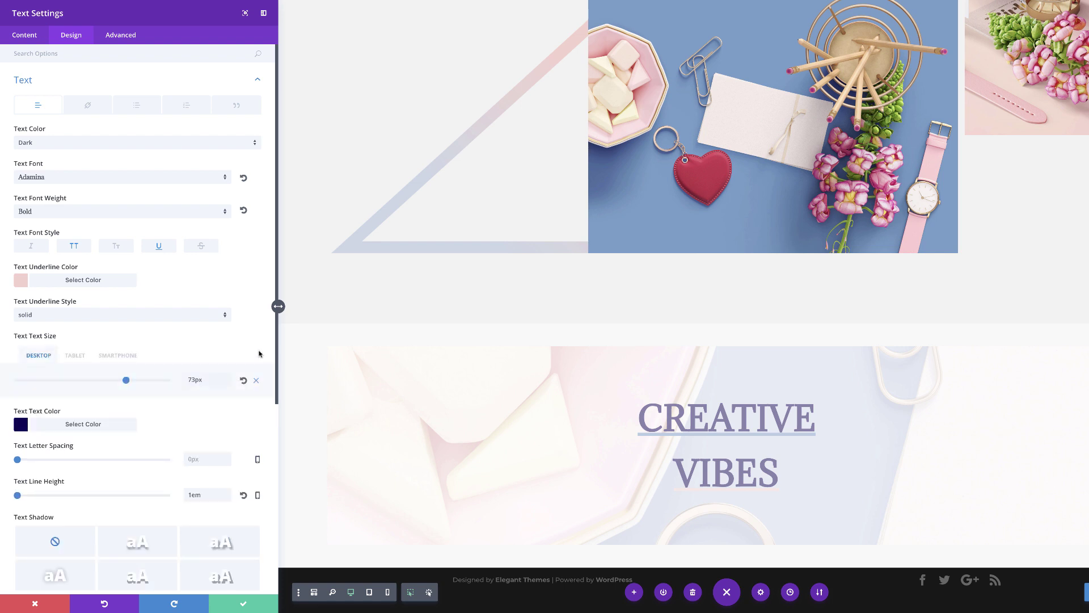
click(76, 356)
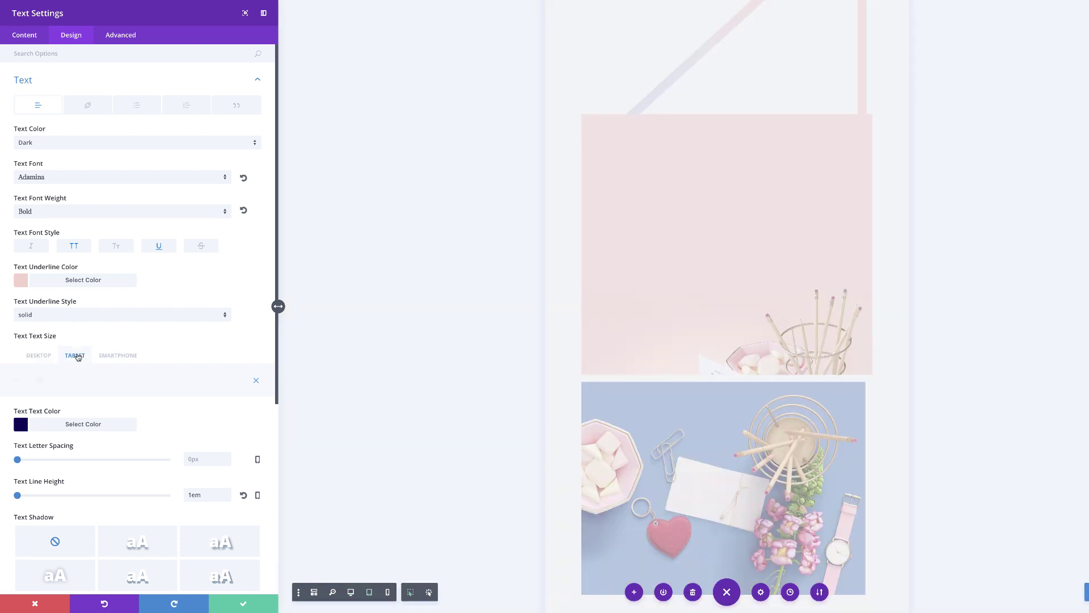
drag(40, 380, 122, 381)
click(119, 357)
drag(41, 380, 106, 381)
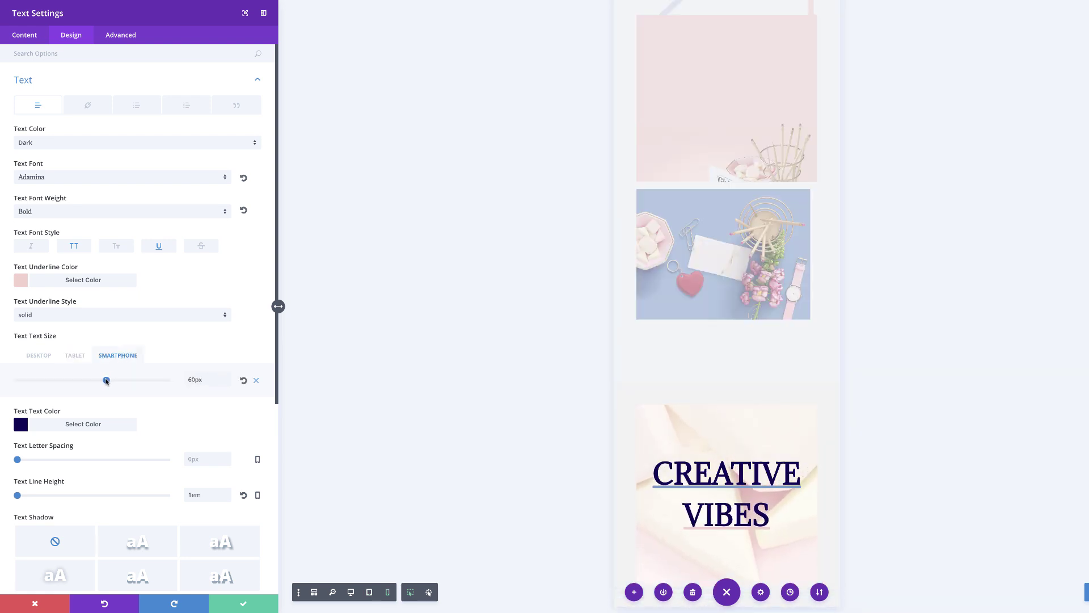
Check how both headings of the second section fit in the tablet and phone views
scroll(516, 392, down, 1)
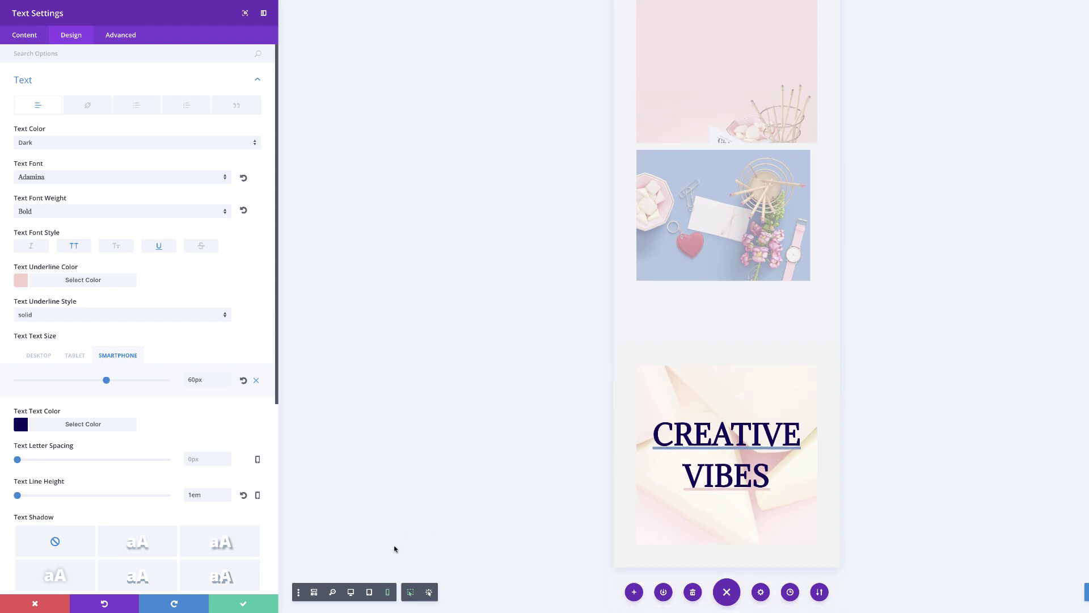
click(370, 591)
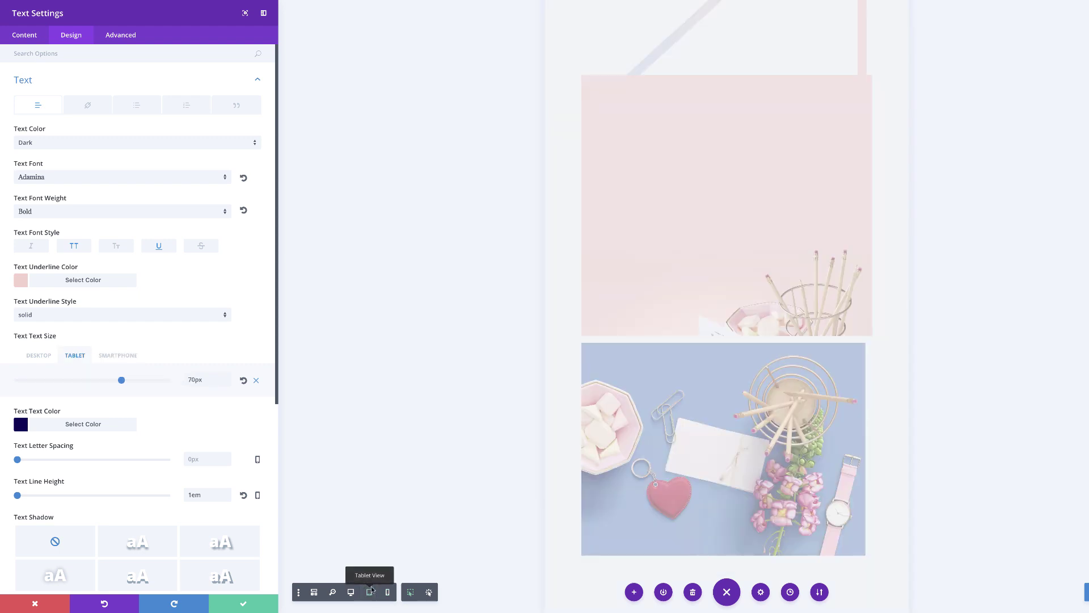
scroll(483, 417, down, 5)
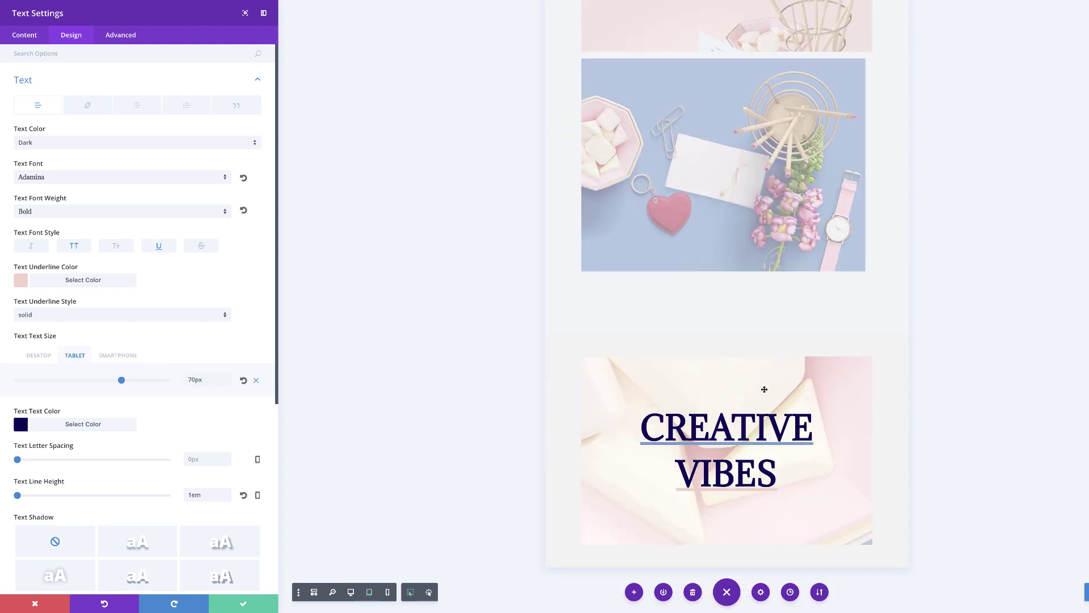
click(388, 592)
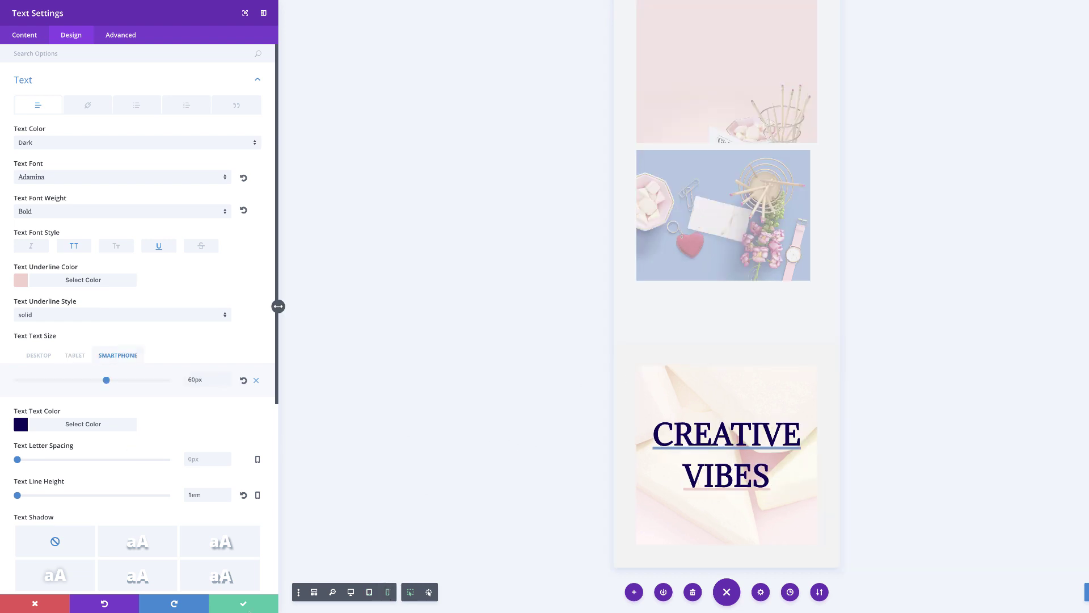
Save the Vibes text settings and publish the page from the desktop view
click(244, 606)
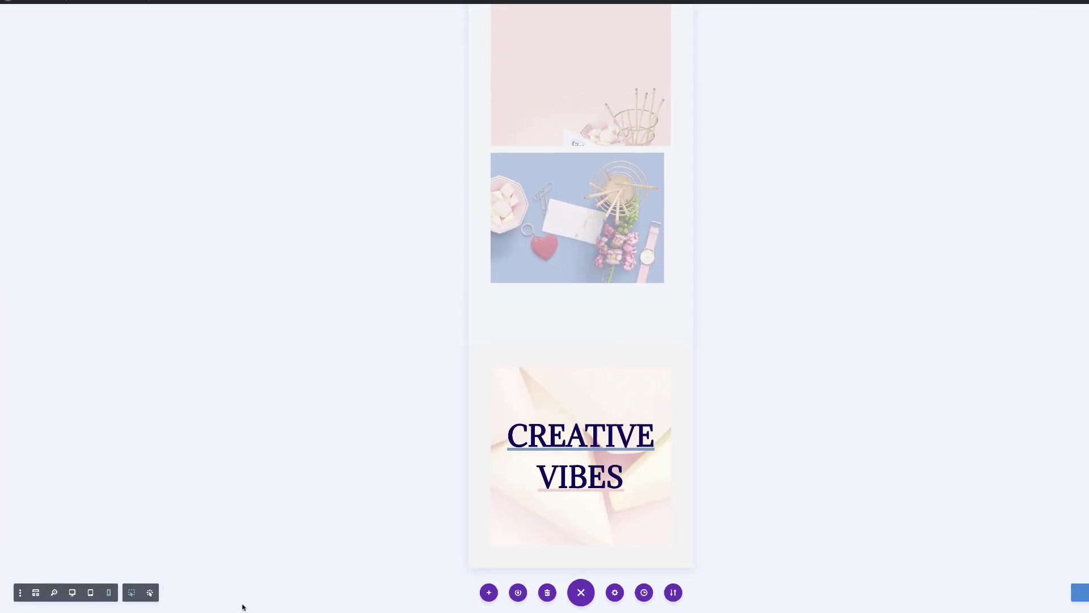
click(66, 593)
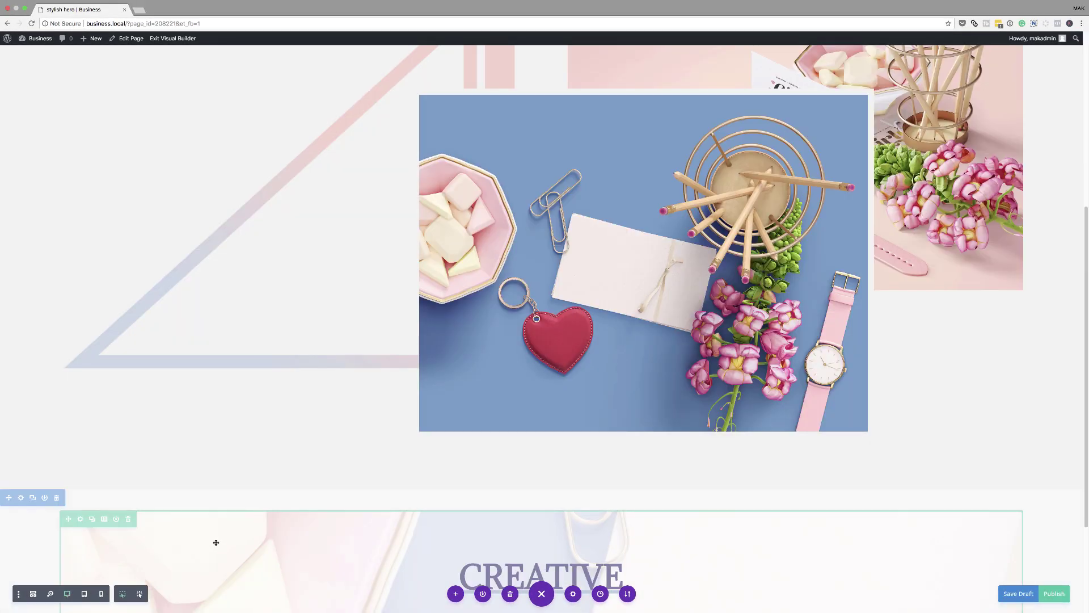
click(1059, 596)
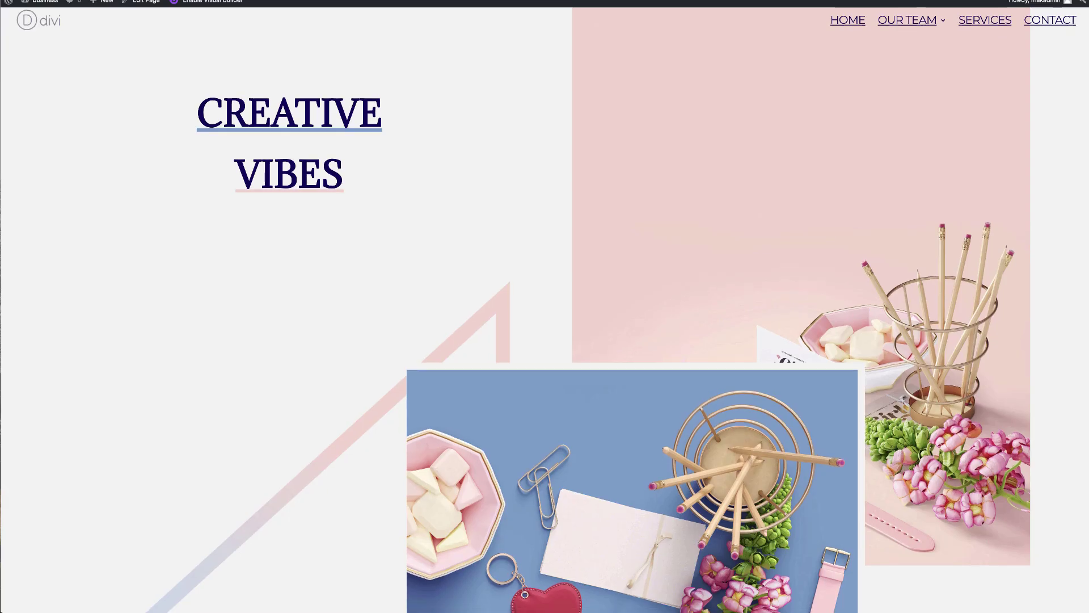
Review the published hero section on the live desktop page from header to footer
scroll(544, 341, down, 3)
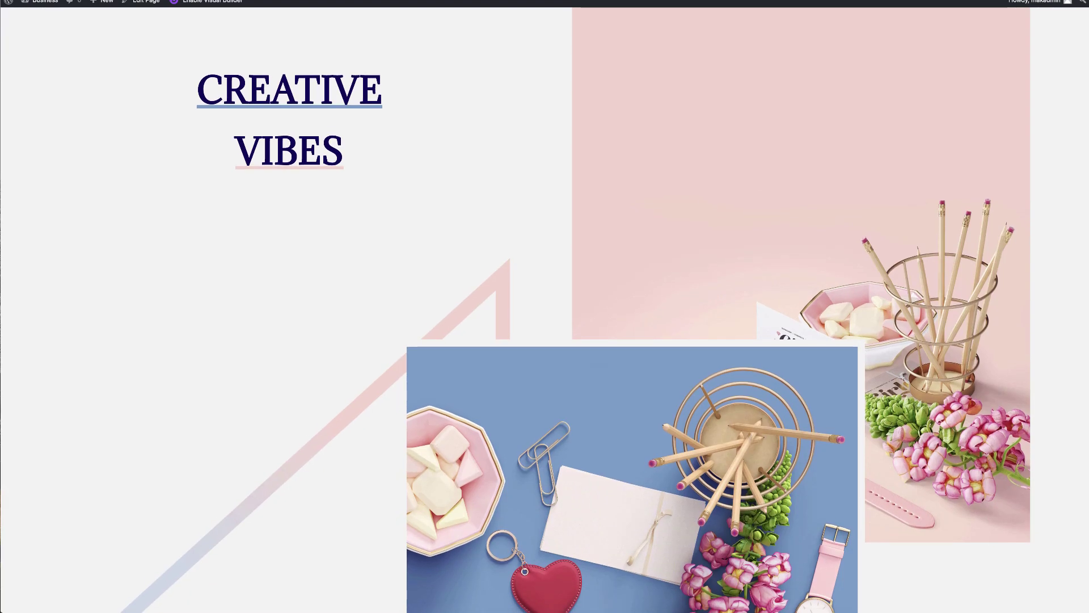
scroll(544, 340, down, 3)
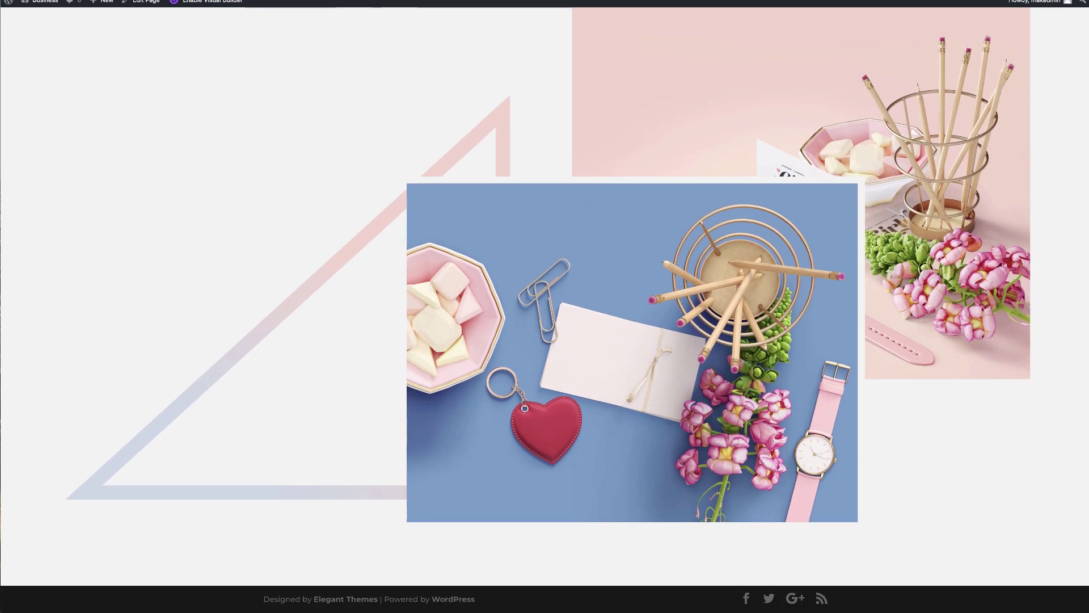
scroll(544, 307, up, 3)
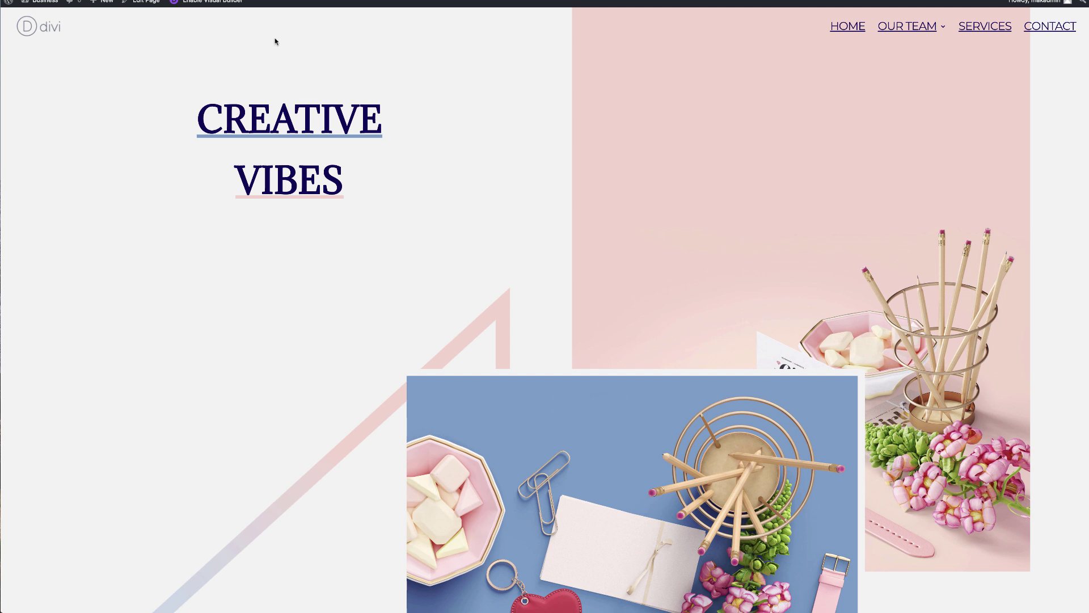
Reopen the page in the Visual Builder and examine the second section in the tablet and phone views
click(210, 2)
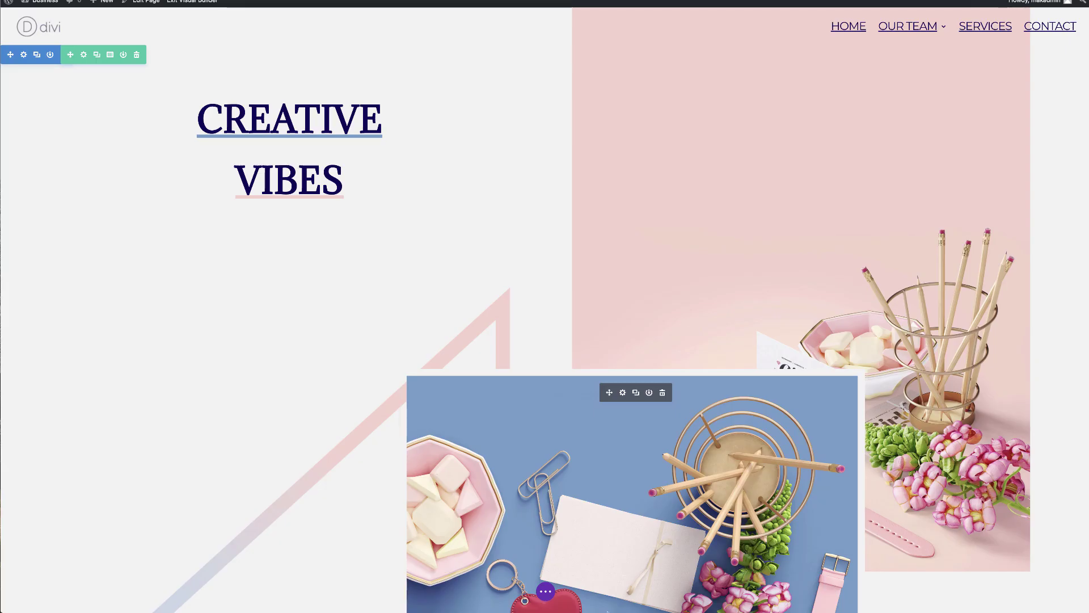
click(545, 591)
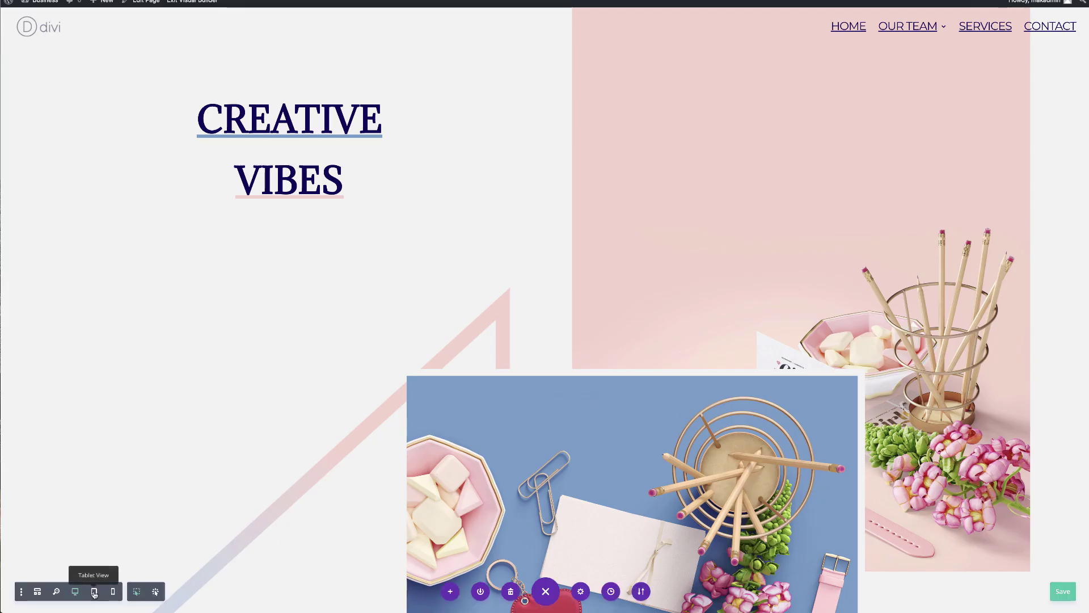
click(94, 592)
scroll(207, 426, down, 5)
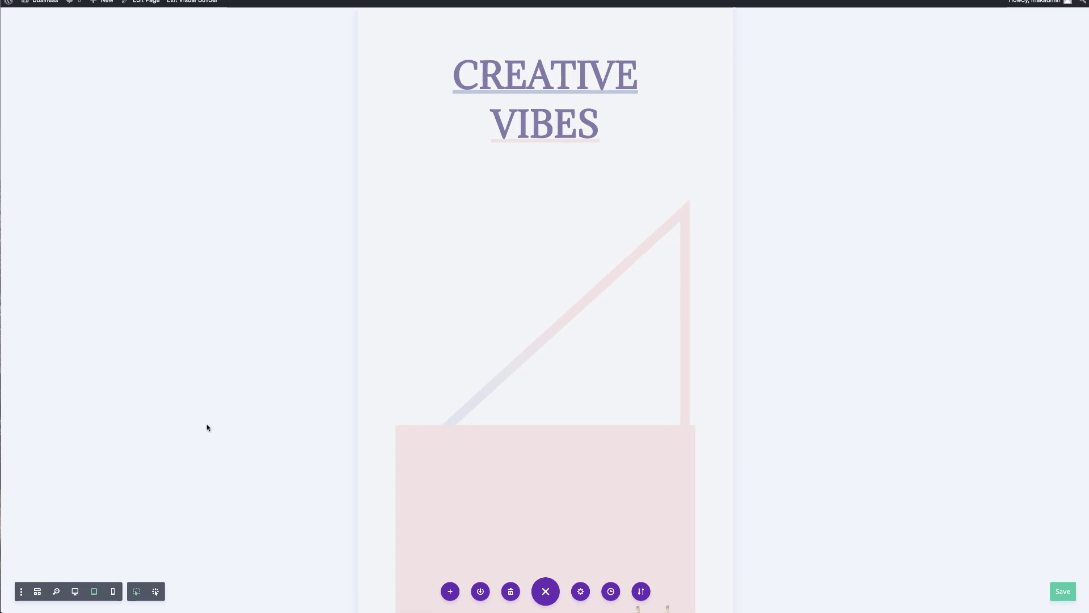
scroll(207, 427, down, 8)
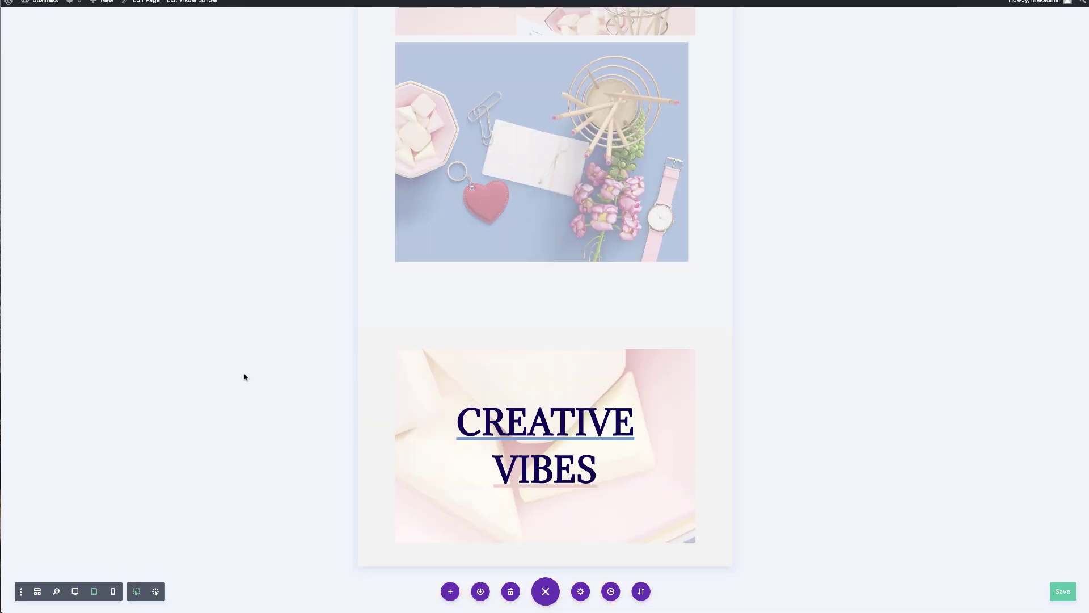
click(112, 593)
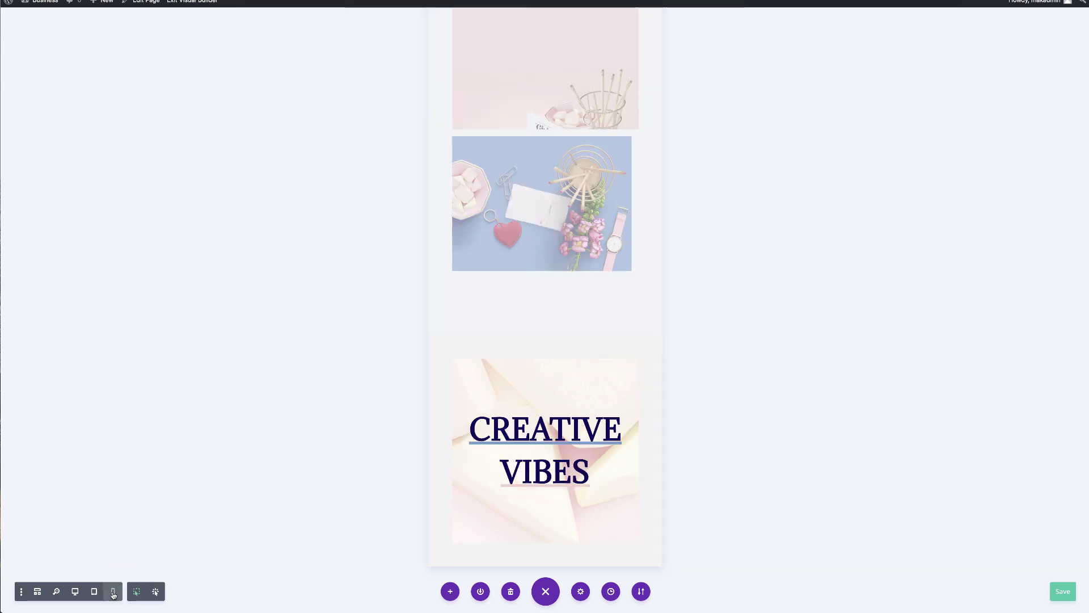